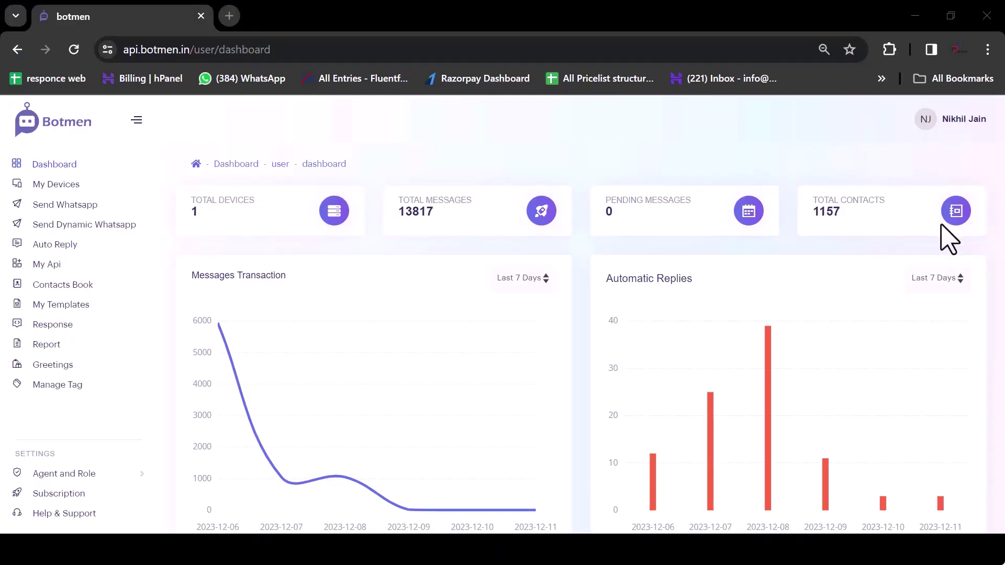
Step: Scroll through the dashboard's reply and message-status charts and inspect the donut chart segments
{"action": "scroll", "coordinate": [949, 238], "scroll_direction": "down", "scroll_amount": 2}
{"action": "scroll", "coordinate": [949, 238], "scroll_direction": "up", "scroll_amount": 2}
{"action": "scroll", "coordinate": [842, 244], "scroll_direction": "down", "scroll_amount": 2}
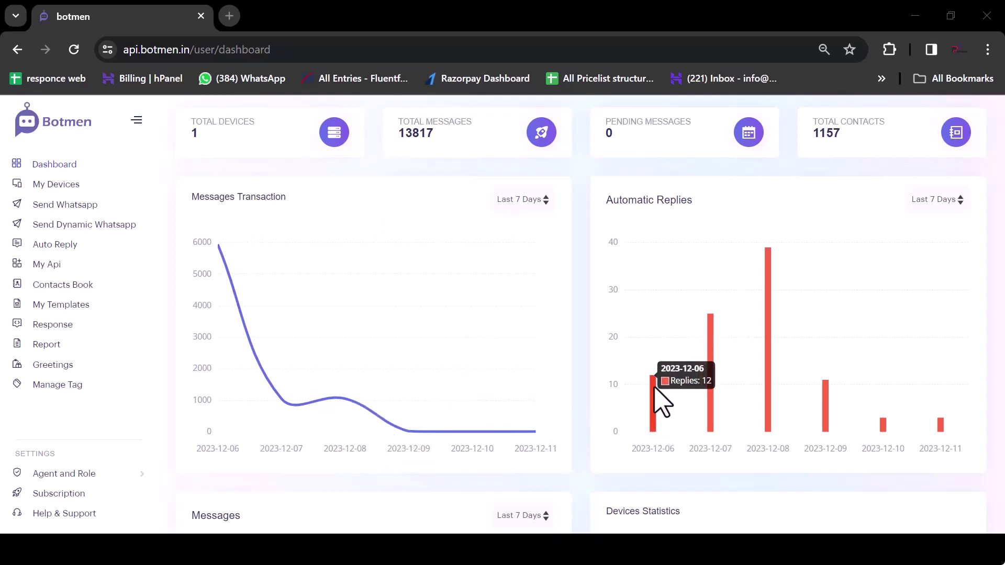
{"action": "scroll", "coordinate": [655, 398], "scroll_direction": "down", "scroll_amount": 4}
{"action": "mouse_move", "coordinate": [299, 404]}
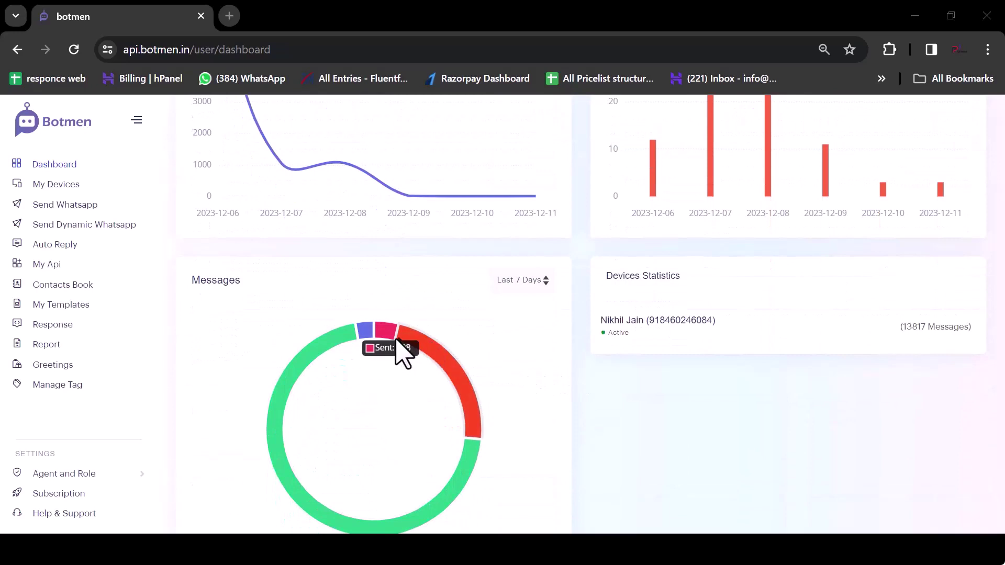
{"action": "mouse_move", "coordinate": [376, 342]}
{"action": "mouse_move", "coordinate": [433, 366]}
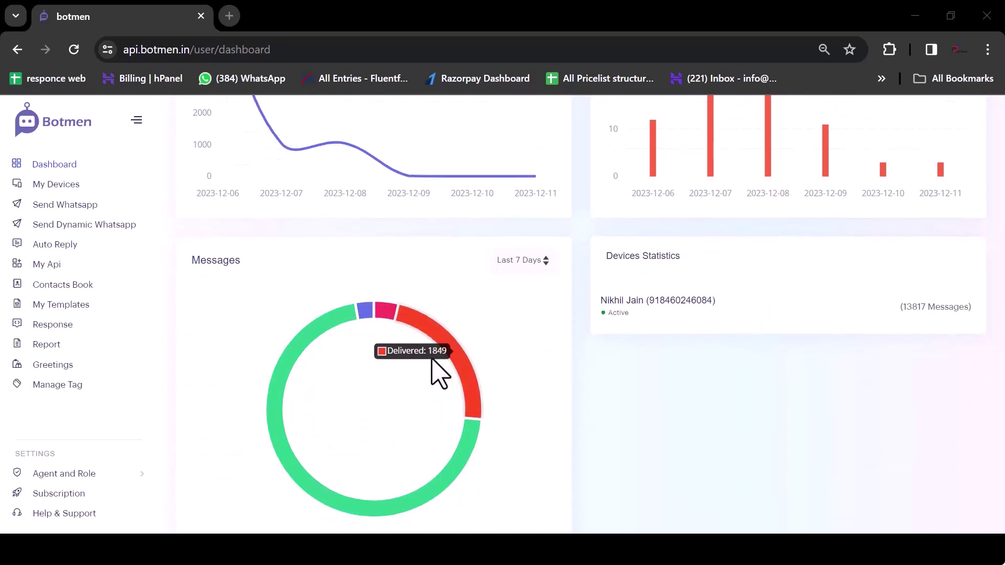
{"action": "scroll", "coordinate": [432, 359], "scroll_direction": "down", "scroll_amount": 1}
{"action": "scroll", "coordinate": [433, 367], "scroll_direction": "up", "scroll_amount": 8}
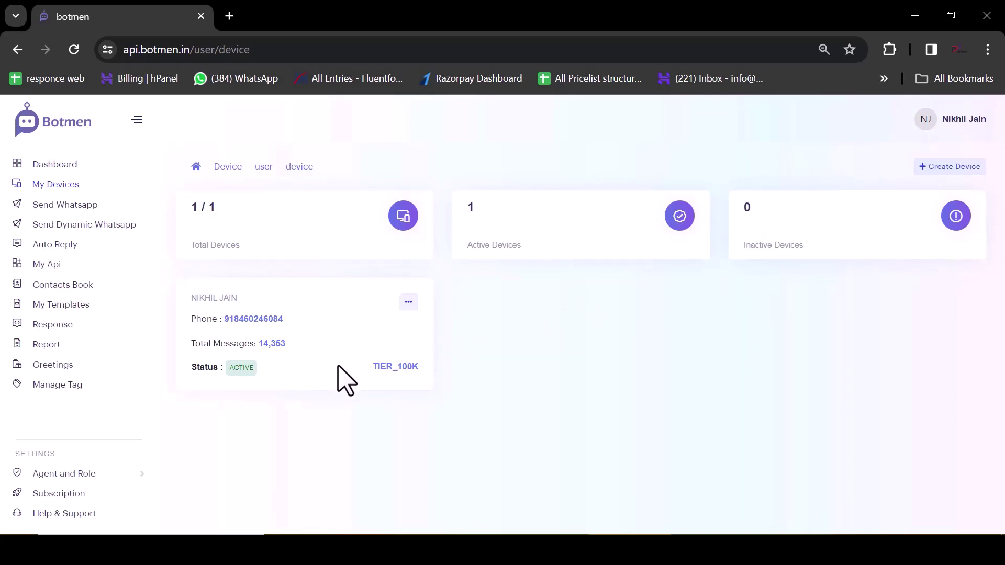
Step: Create a device through Embedded Signup and continue as the logged-in Facebook user
{"action": "left_click", "coordinate": [956, 166]}
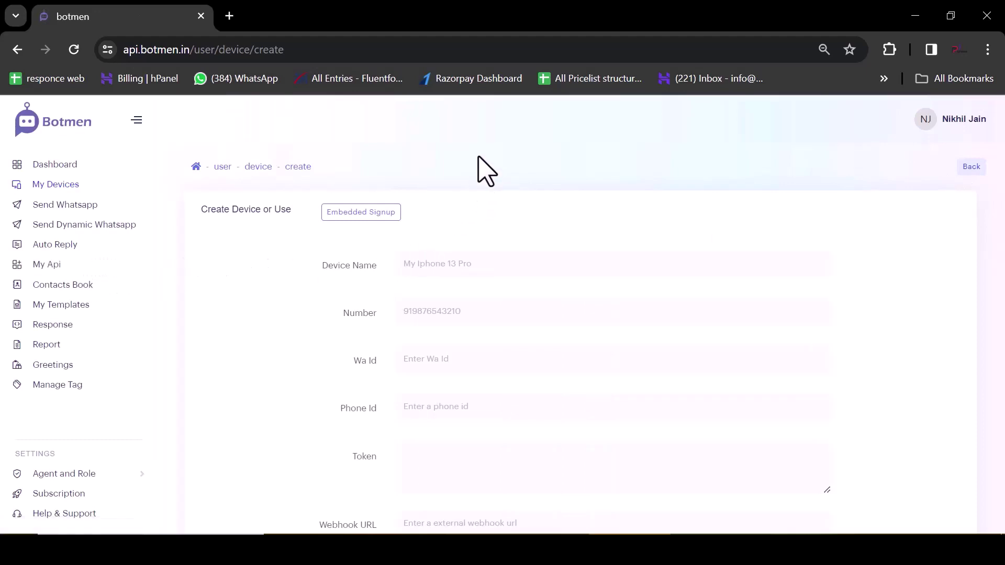
{"action": "left_click", "coordinate": [359, 215]}
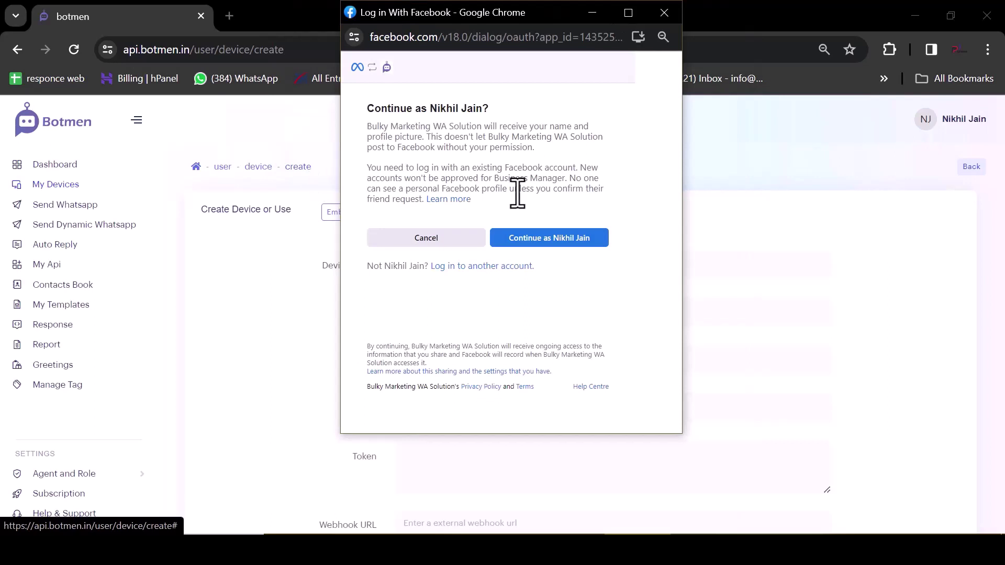
{"action": "left_click", "coordinate": [555, 240]}
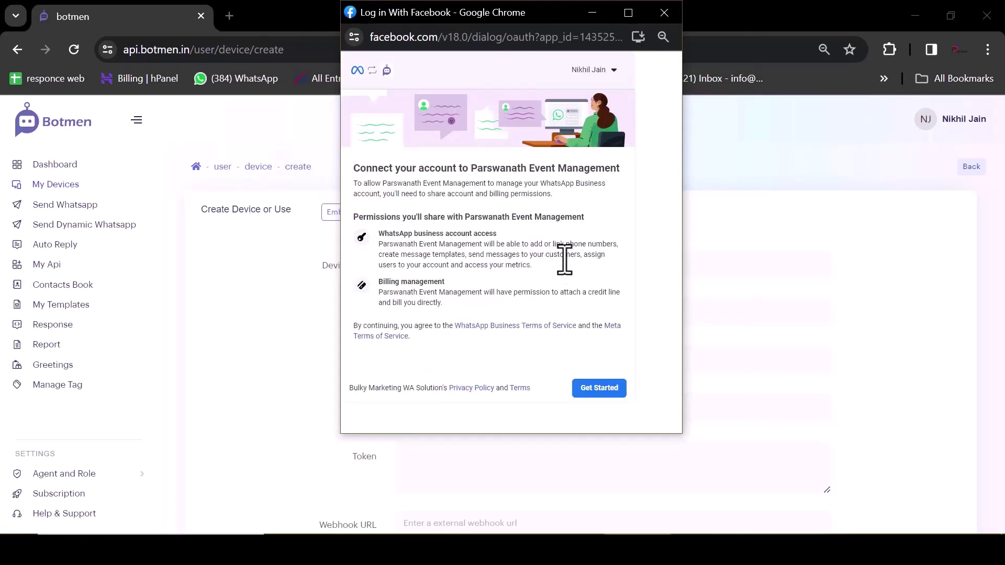
{"action": "left_click", "coordinate": [599, 388]}
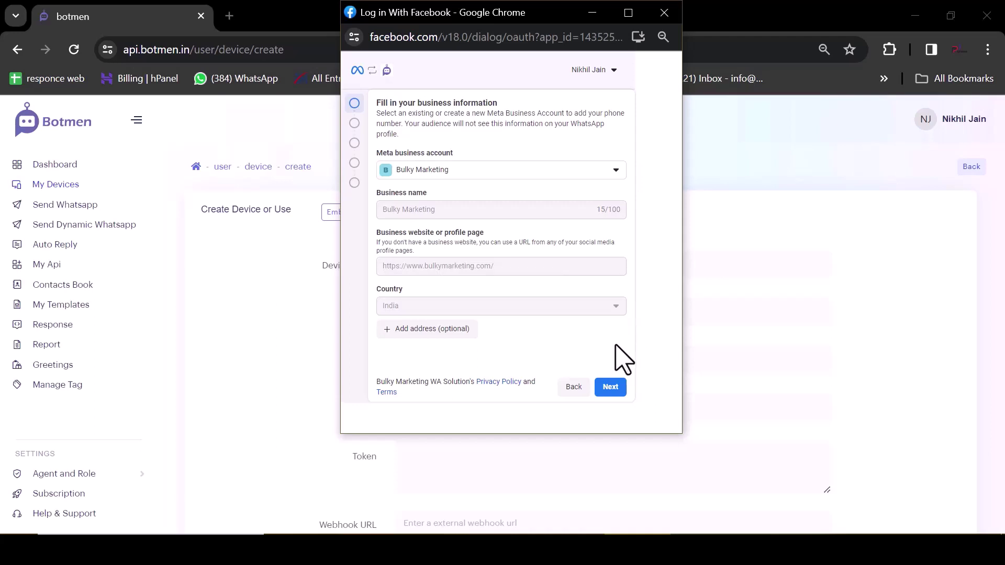
Step: Confirm the business info, keep the Botmen Trial account, and set the category to Other
{"action": "left_click", "coordinate": [610, 388]}
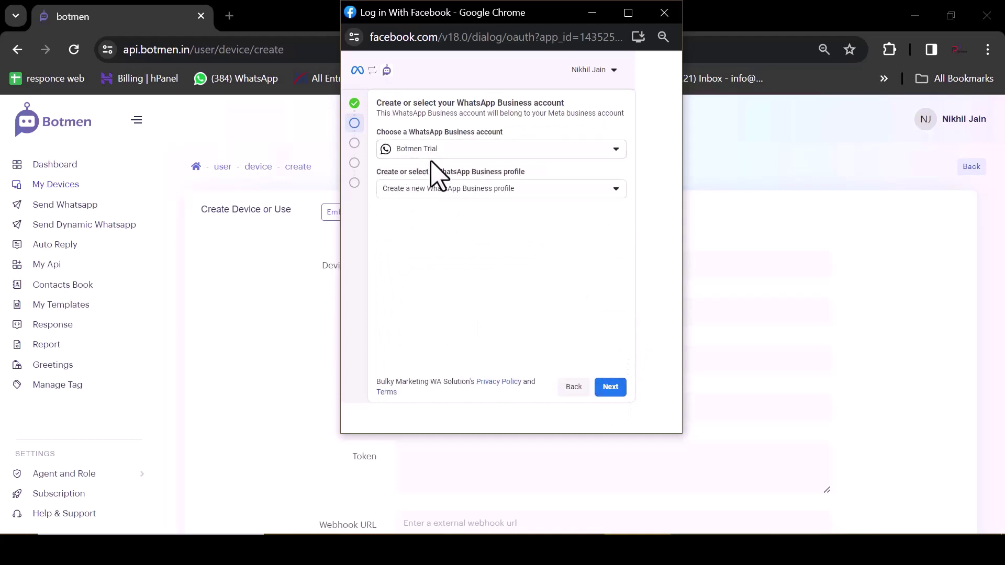
{"action": "left_click", "coordinate": [611, 390]}
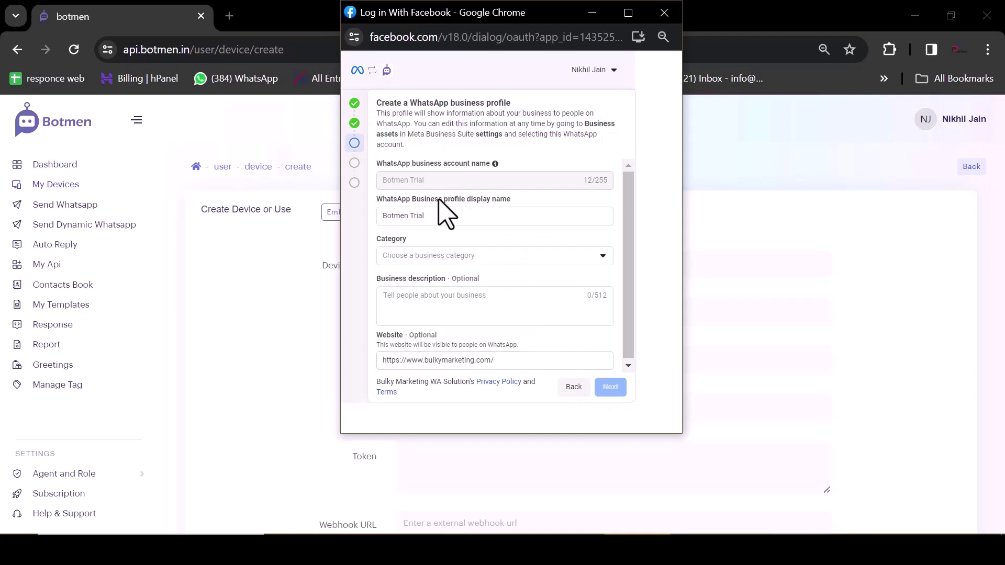
{"action": "left_click", "coordinate": [445, 259]}
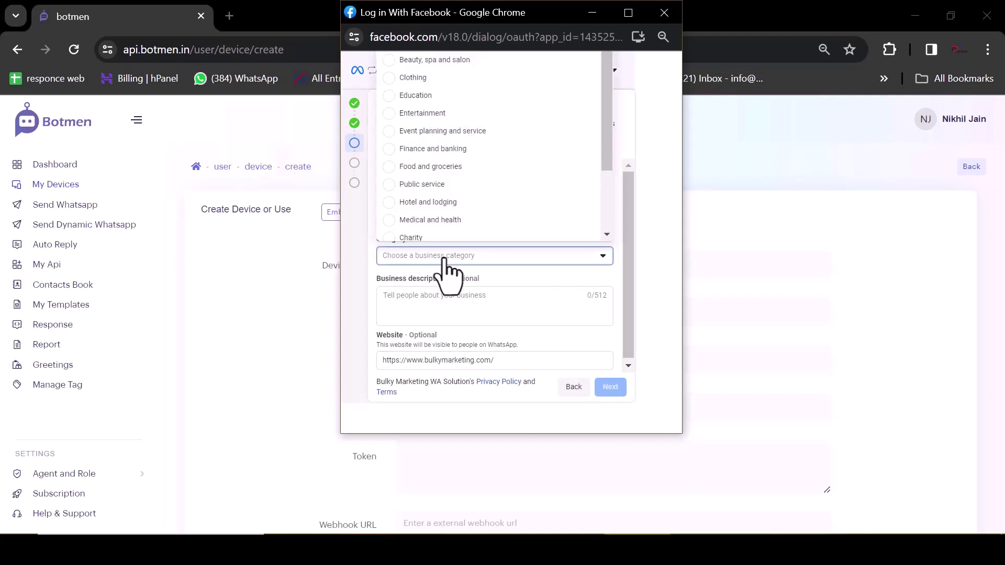
{"action": "scroll", "coordinate": [410, 225], "scroll_direction": "down", "scroll_amount": 3}
{"action": "left_click", "coordinate": [411, 231]}
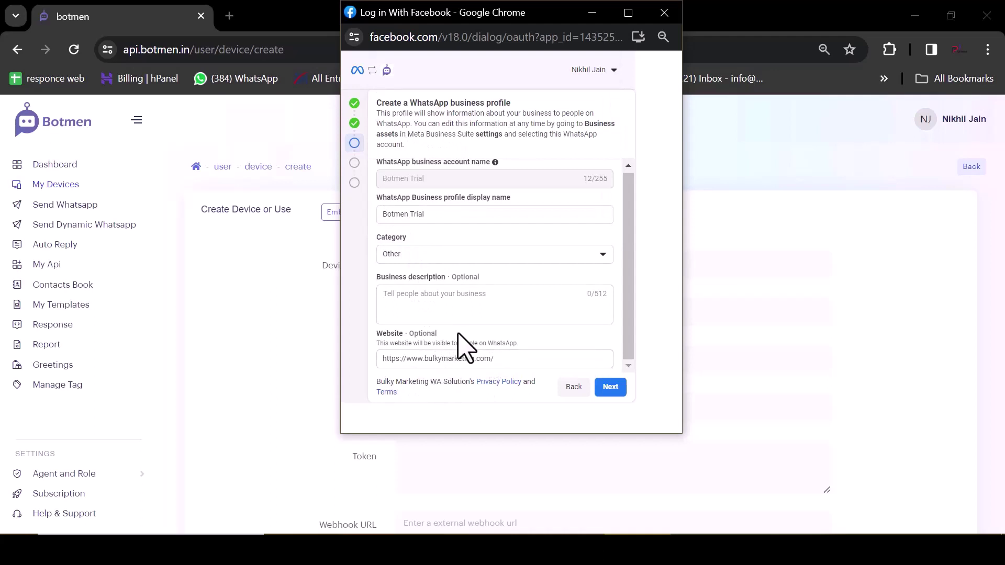
{"action": "left_click", "coordinate": [609, 389]}
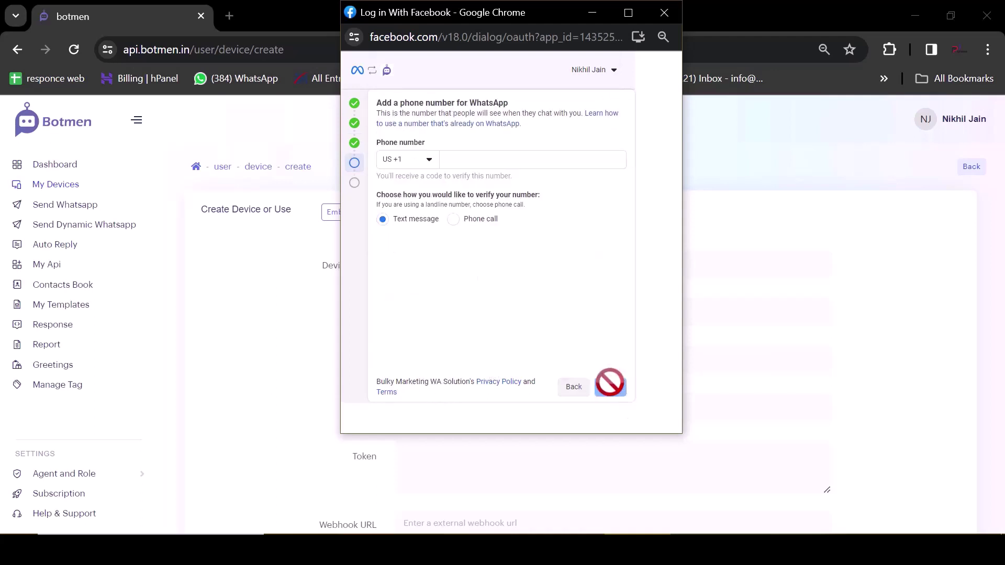
Step: Enter the WhatsApp phone number with India +91 and request a verification code
{"action": "left_click", "coordinate": [386, 162]}
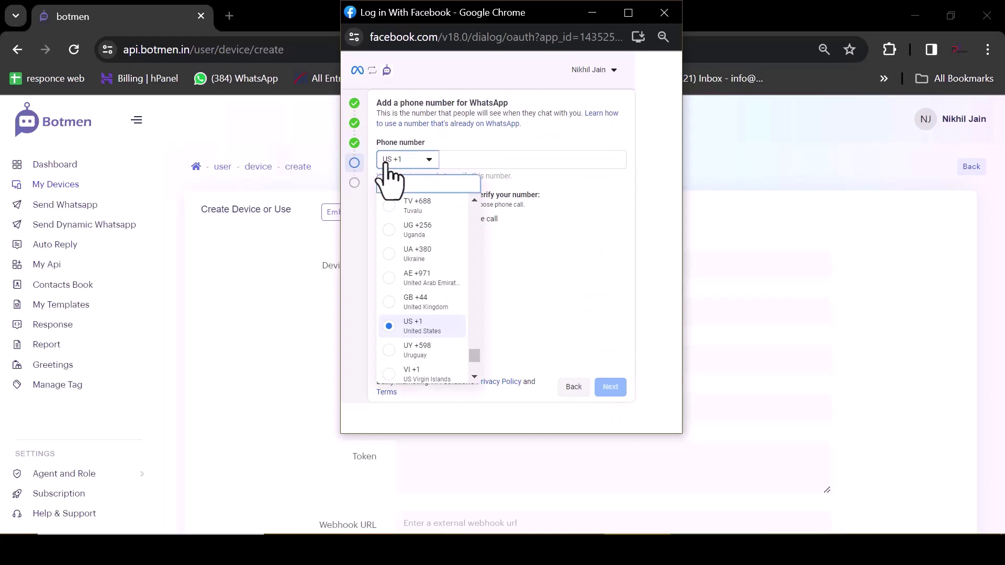
{"action": "type", "text": "india"}
{"action": "left_click", "coordinate": [429, 210]}
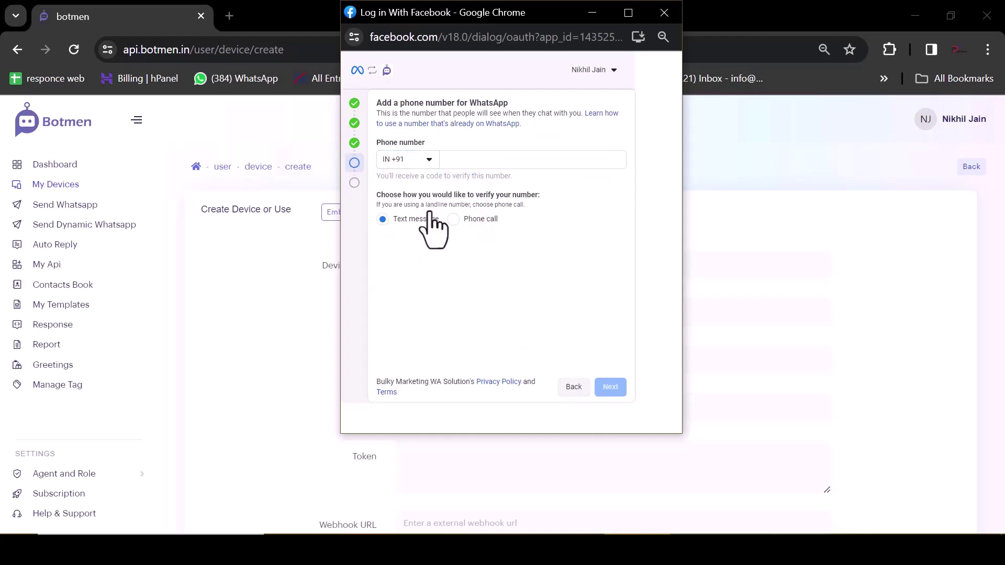
{"action": "left_click", "coordinate": [480, 160]}
{"action": "key", "text": "ctrl+v"}
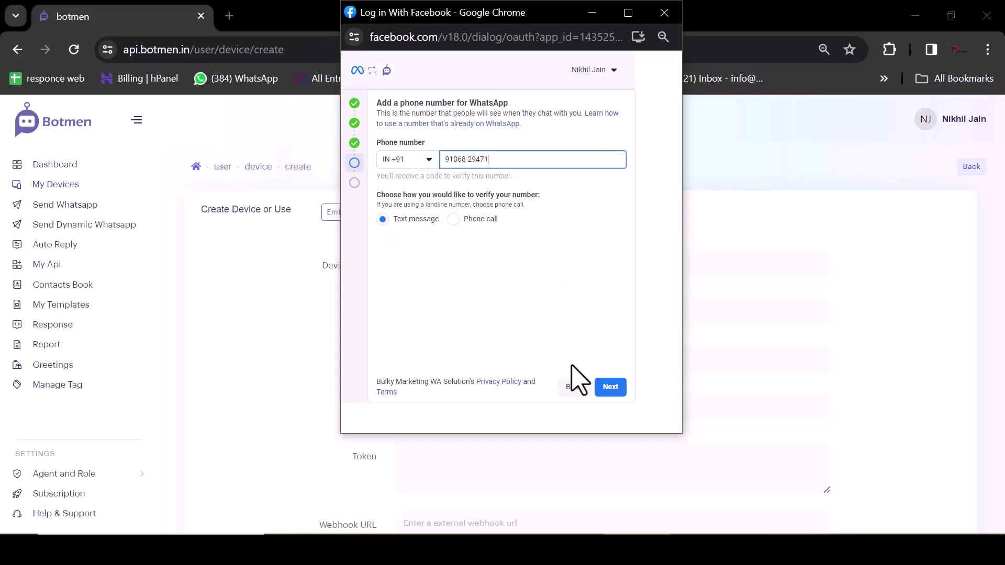
{"action": "left_click", "coordinate": [611, 387]}
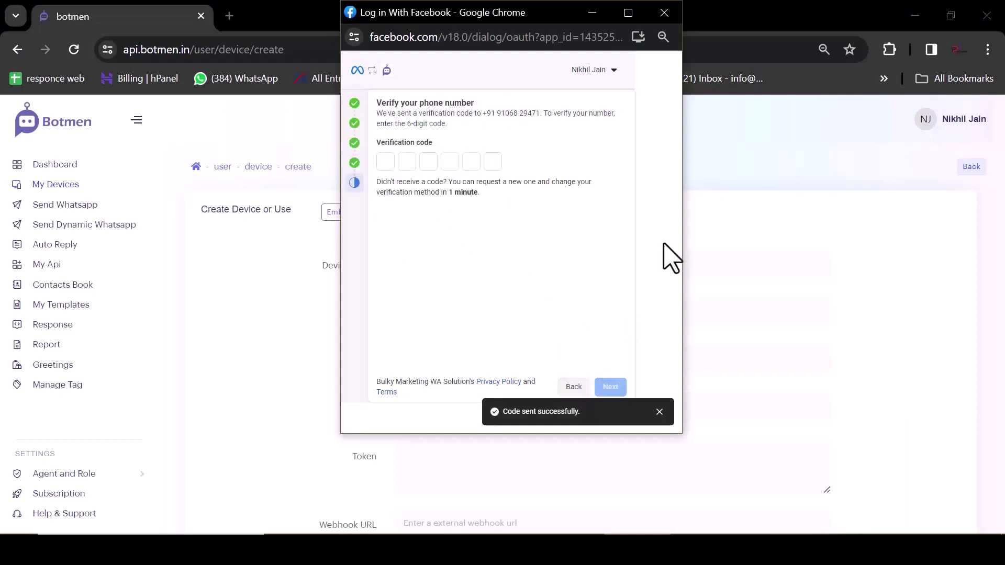
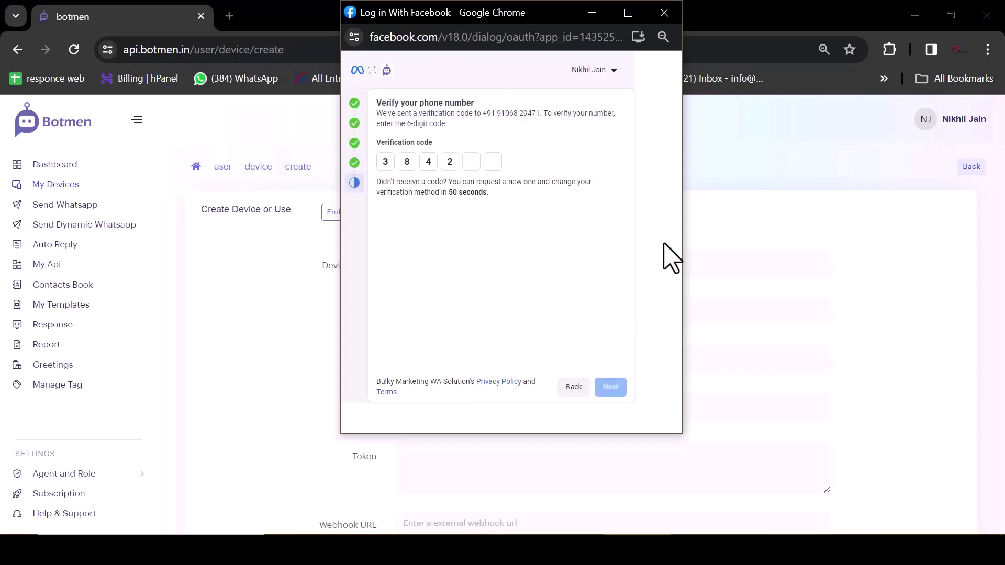
Step: Enter the SMS verification code, grant the WhatsApp permissions, and finish signup
{"action": "left_click", "coordinate": [610, 390]}
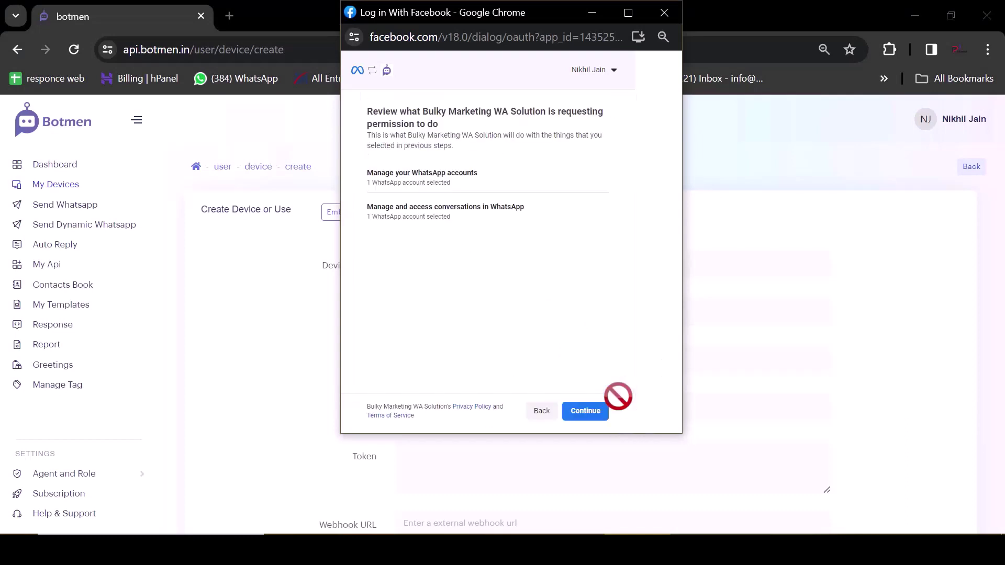
{"action": "left_click", "coordinate": [585, 412]}
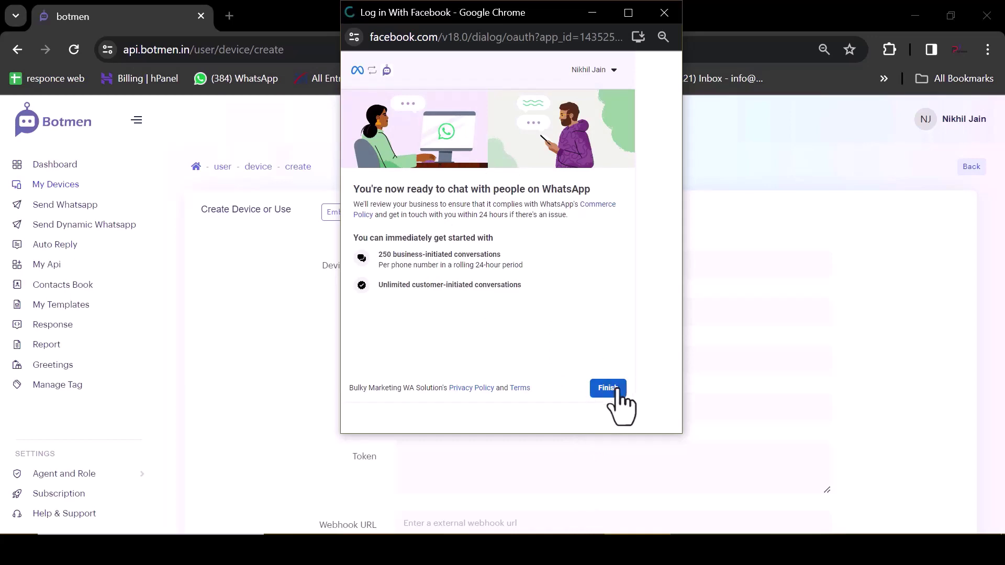
{"action": "left_click", "coordinate": [611, 394]}
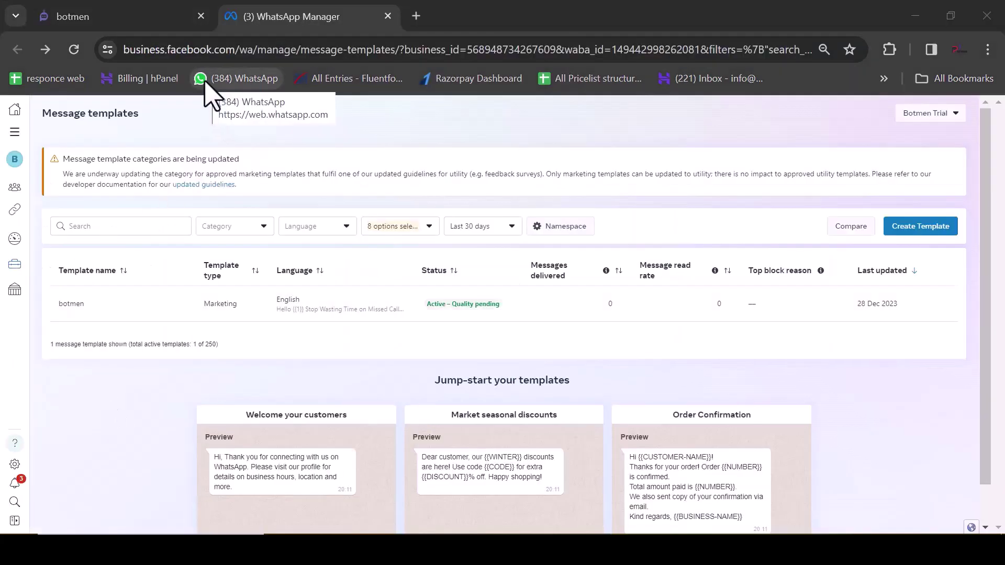
Step: Switch to Parswanath Event Management and open its Business Settings after confirming the two-factor code
{"action": "left_click", "coordinate": [12, 161]}
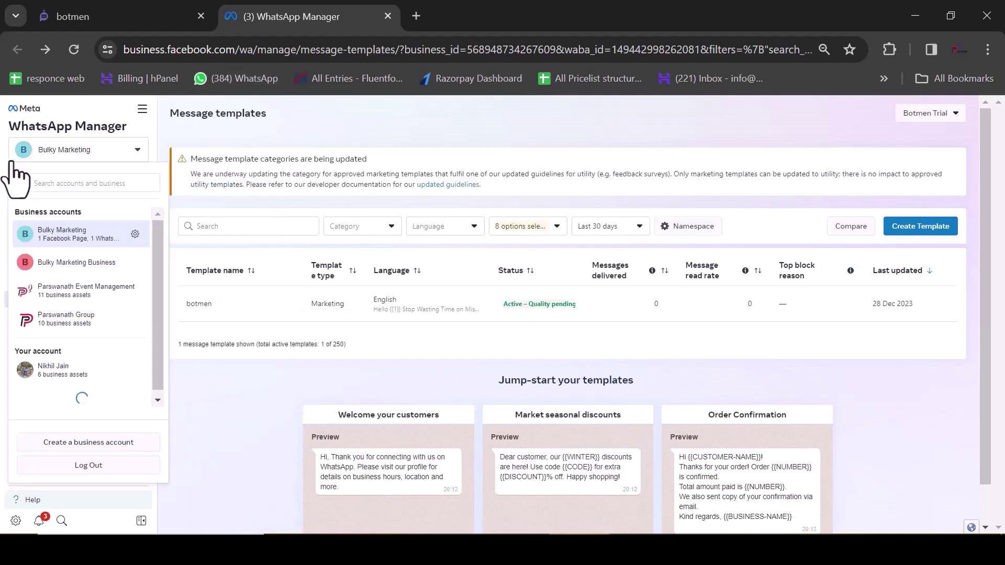
{"action": "left_click", "coordinate": [116, 303]}
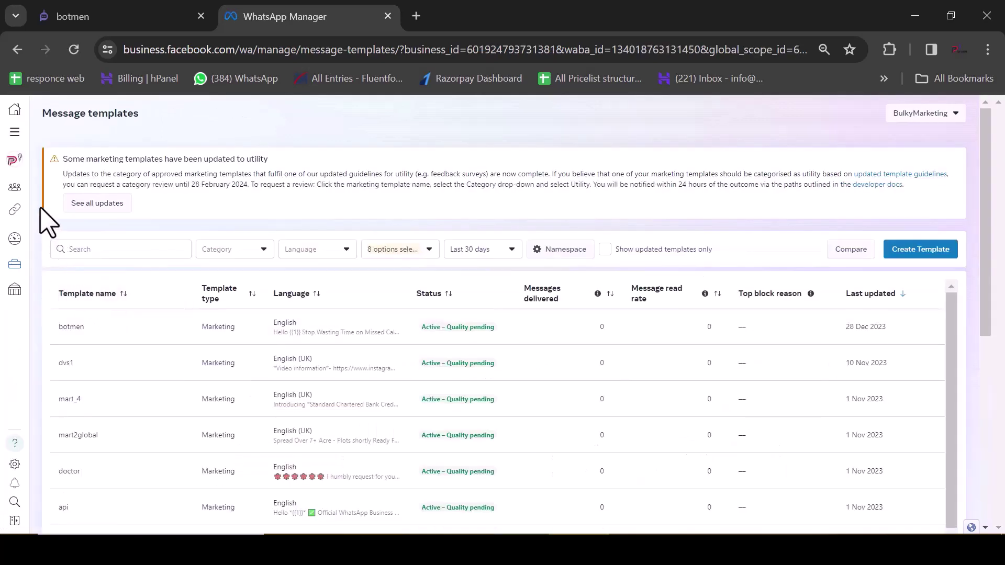
{"action": "left_click", "coordinate": [15, 465]}
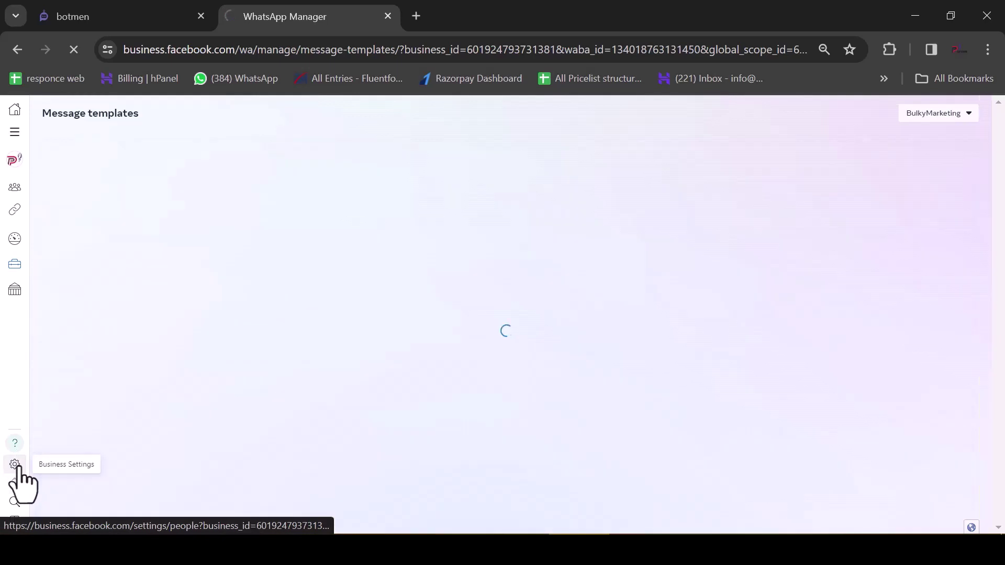
{"action": "left_click", "coordinate": [425, 229]}
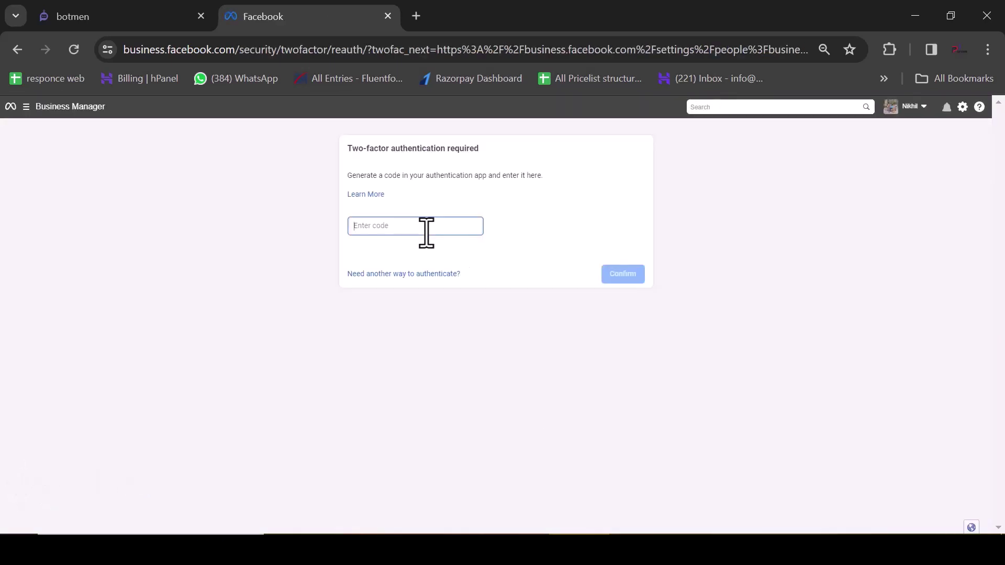
{"action": "left_click", "coordinate": [624, 276]}
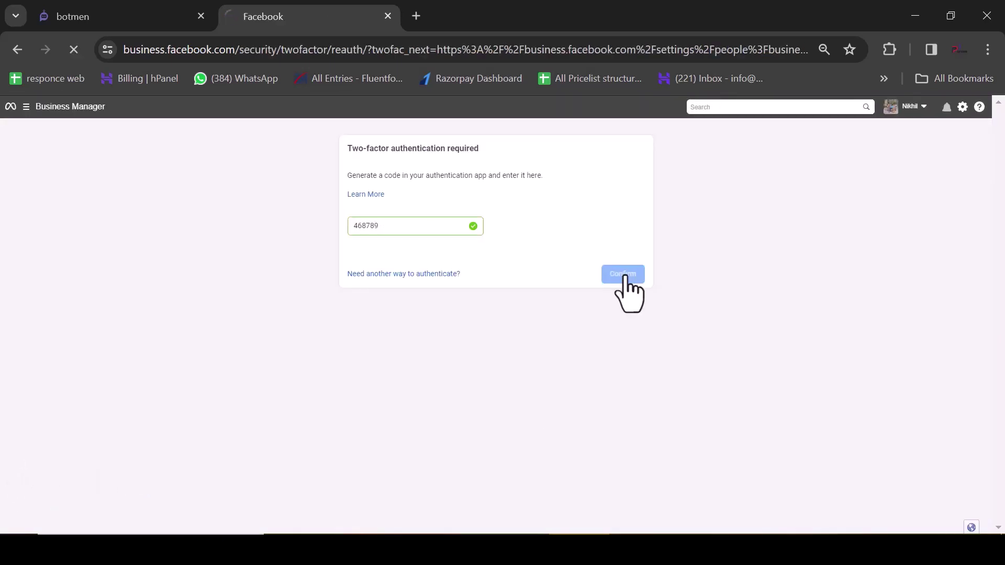
{"action": "scroll", "coordinate": [138, 362], "scroll_direction": "down", "scroll_amount": 3}
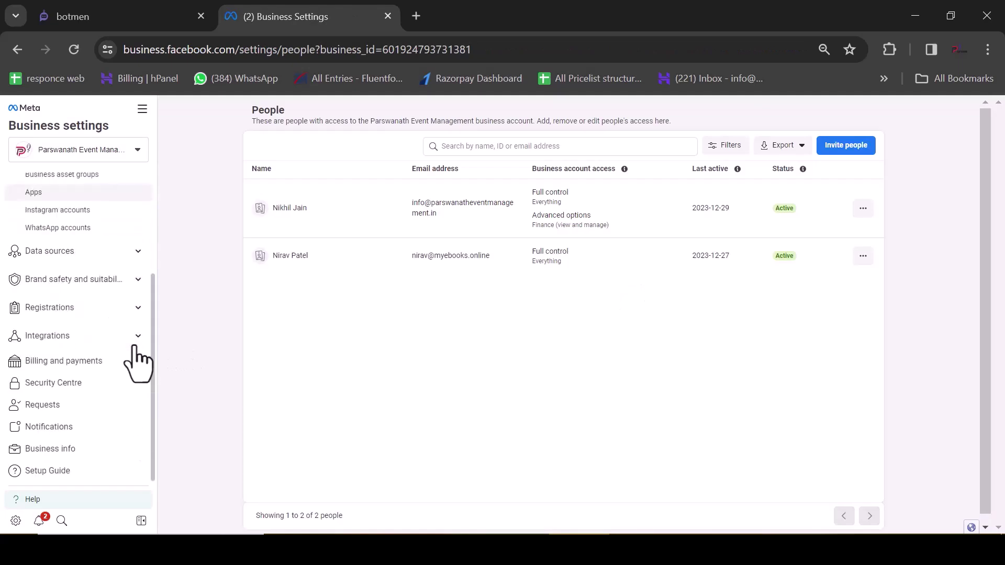
Step: Review Payment methods, cancel adding a debit or credit card, and select the Botmen account
{"action": "left_click", "coordinate": [90, 364]}
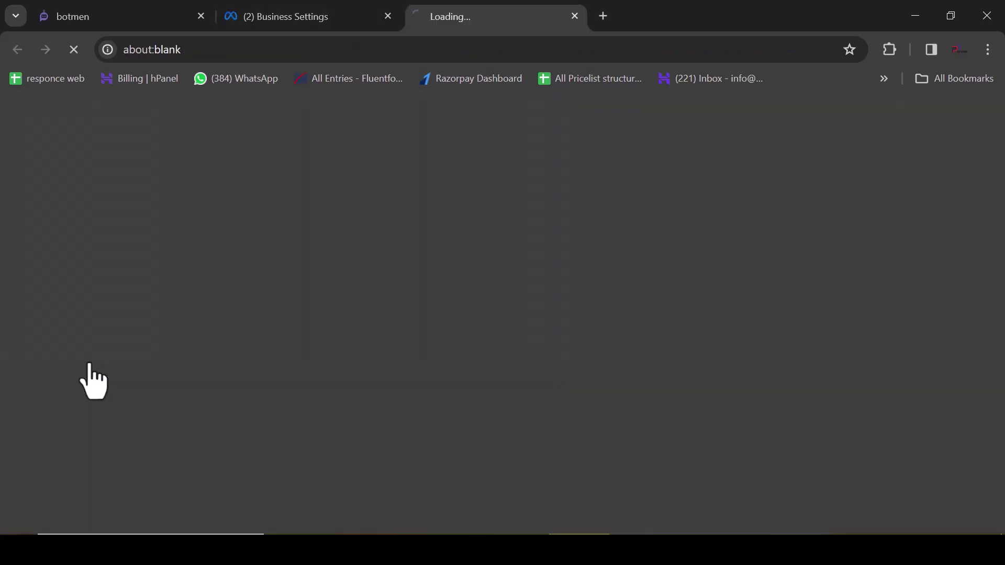
{"action": "left_click", "coordinate": [111, 219]}
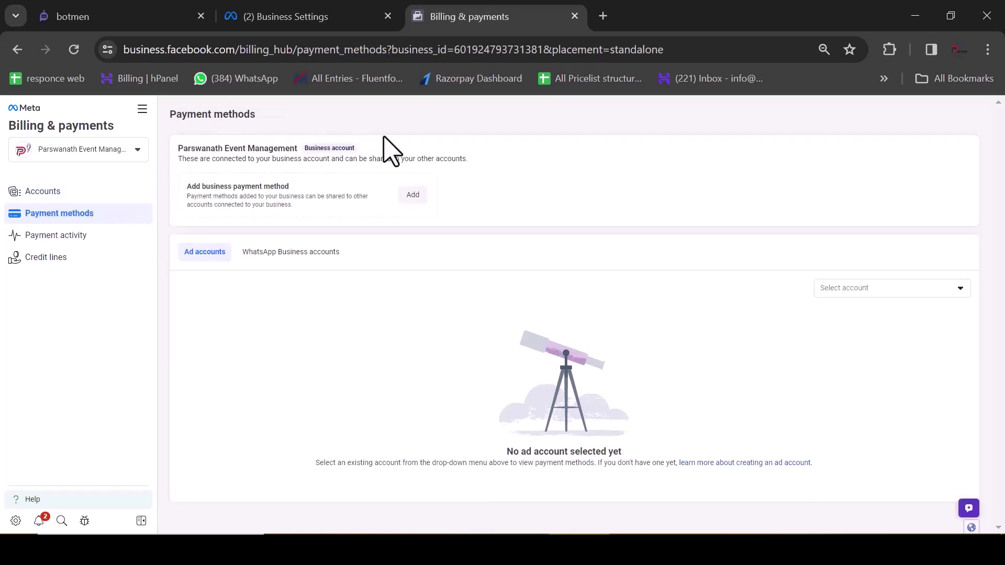
{"action": "left_click", "coordinate": [422, 201]}
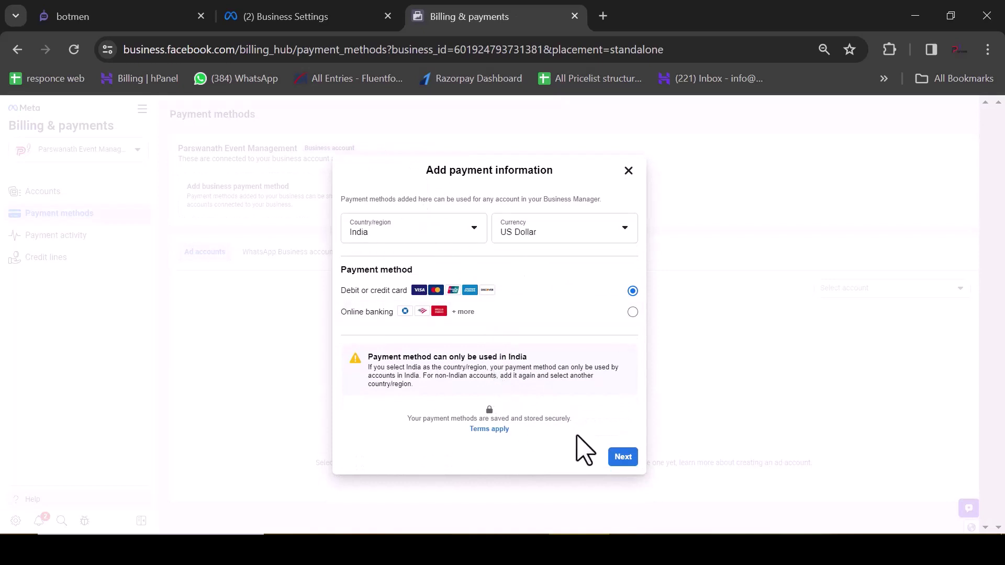
{"action": "left_click", "coordinate": [623, 458]}
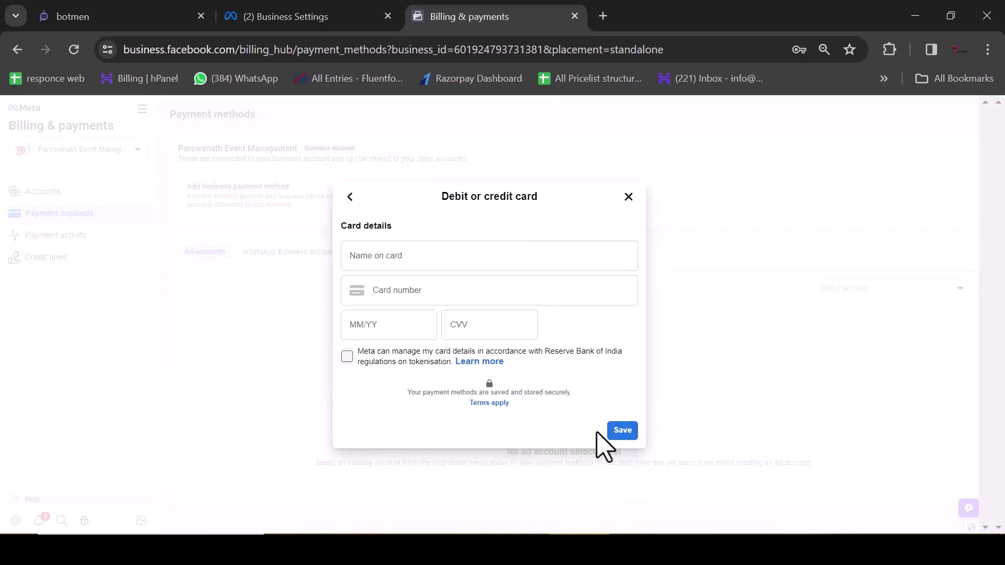
{"action": "left_click", "coordinate": [629, 196]}
{"action": "left_click", "coordinate": [890, 288]}
{"action": "left_click", "coordinate": [868, 336]}
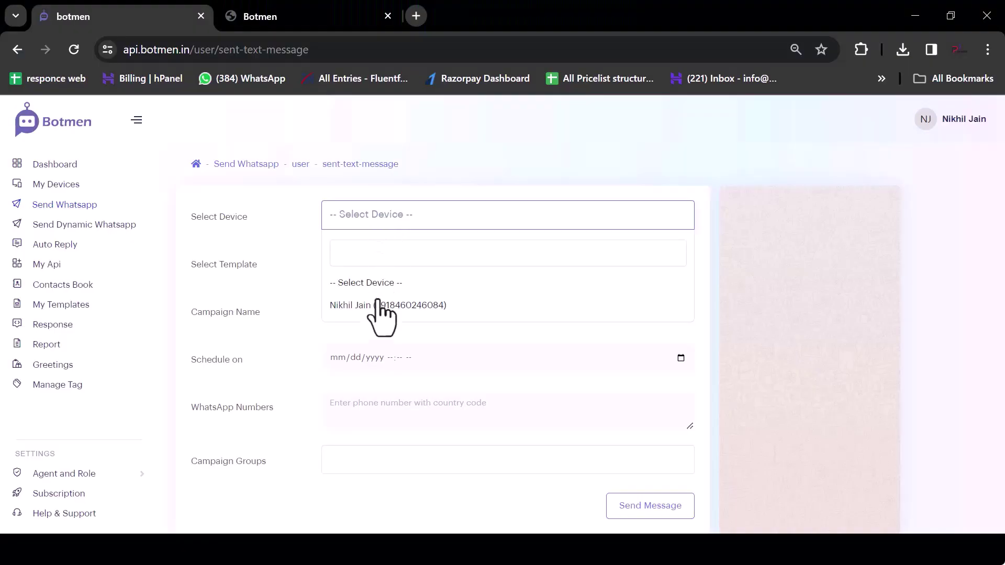
Step: Choose the sending device and the birthday -- en template, and name the campaign Trial
{"action": "left_click", "coordinate": [375, 302]}
{"action": "left_click", "coordinate": [394, 266]}
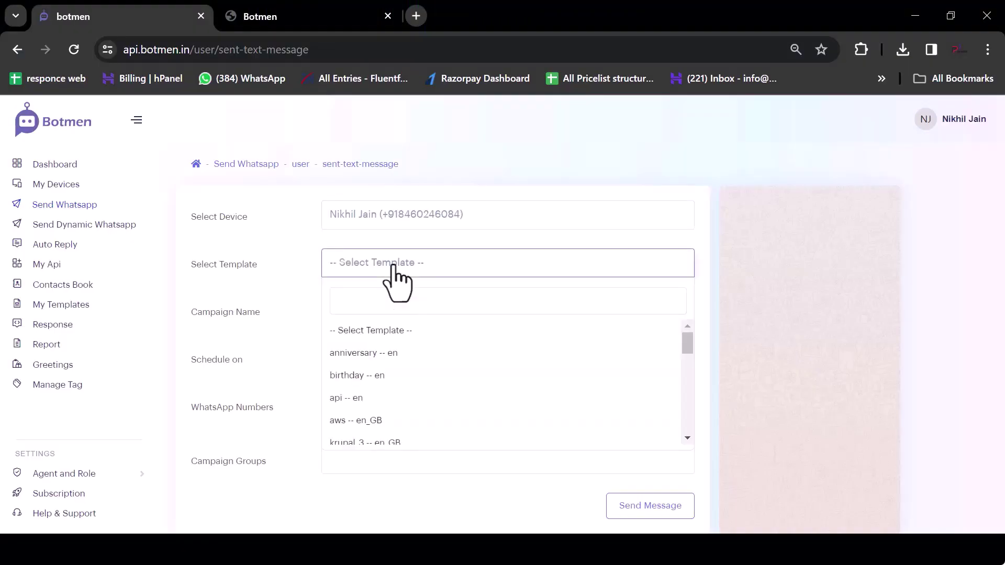
{"action": "left_click", "coordinate": [366, 381]}
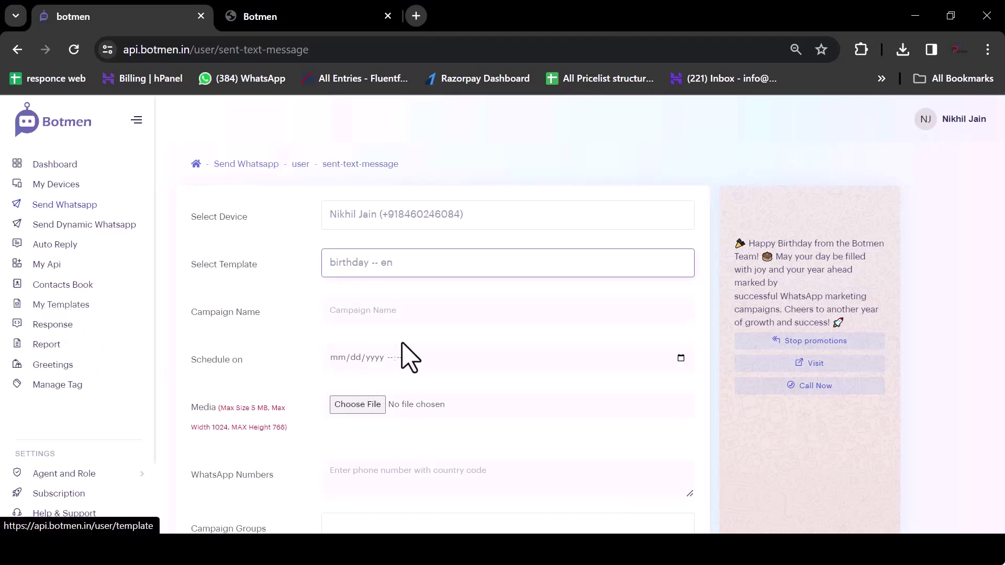
{"action": "left_click", "coordinate": [419, 312]}
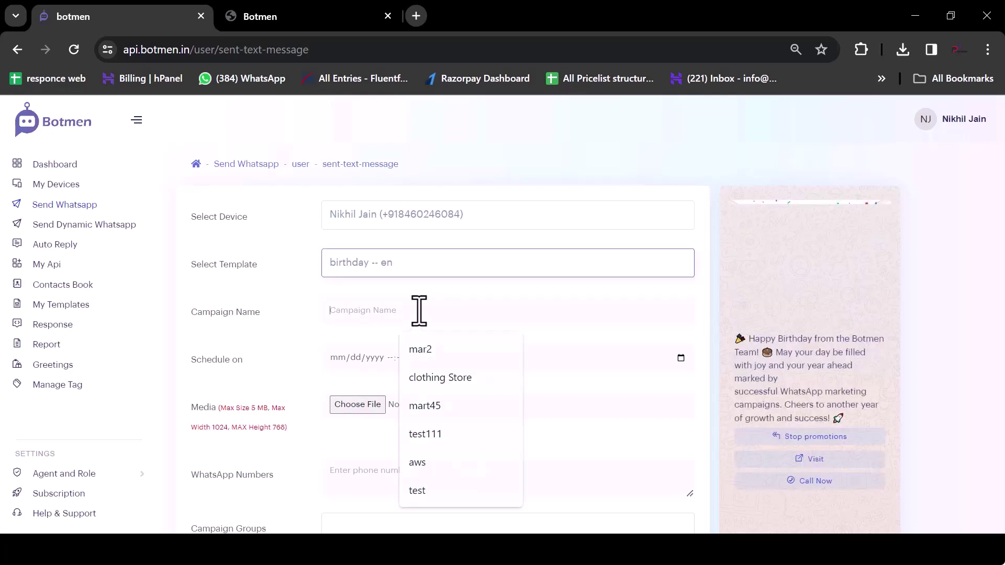
{"action": "type", "text": "Trial"}
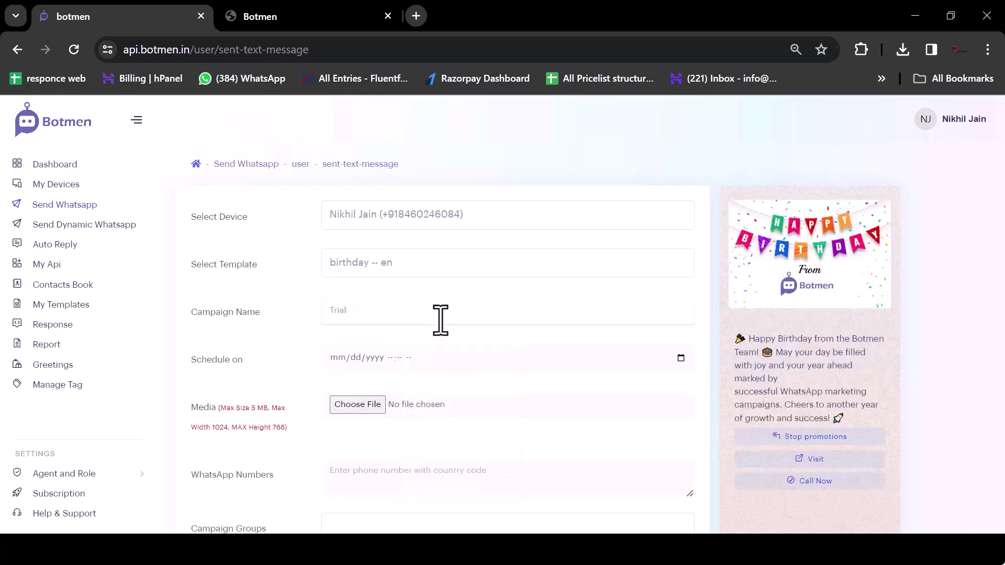
{"action": "scroll", "coordinate": [397, 313], "scroll_direction": "down", "scroll_amount": 2}
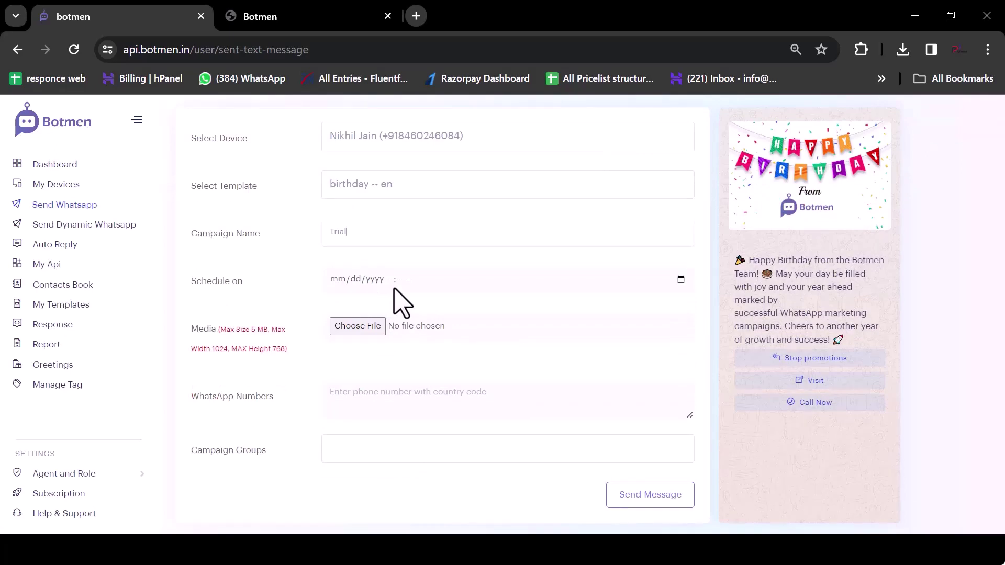
{"action": "left_click", "coordinate": [680, 279]}
{"action": "left_click", "coordinate": [602, 269]}
Step: Copy the two contact numbers from the spreadsheet's column B into the WhatsApp numbers box
{"action": "left_click", "coordinate": [423, 402]}
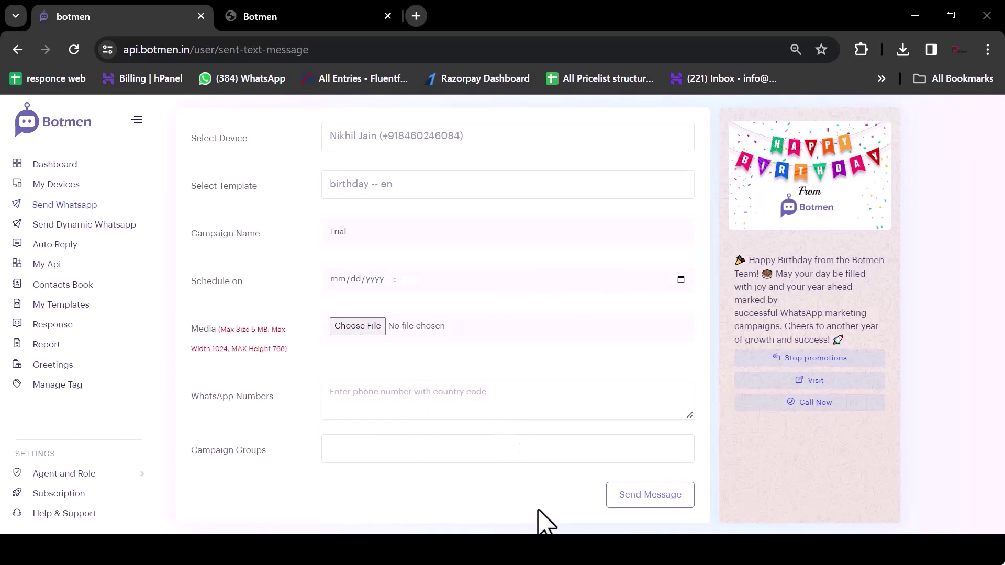
{"action": "key", "text": "alt+Tab"}
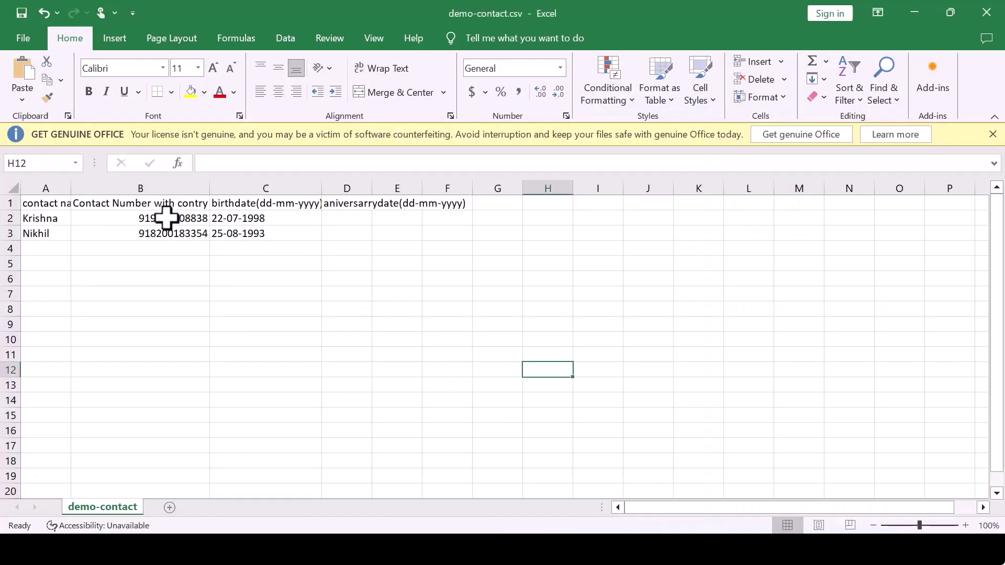
{"action": "left_click_drag", "start_coordinate": [167, 217], "coordinate": [164, 249]}
{"action": "key", "text": "ctrl+c"}
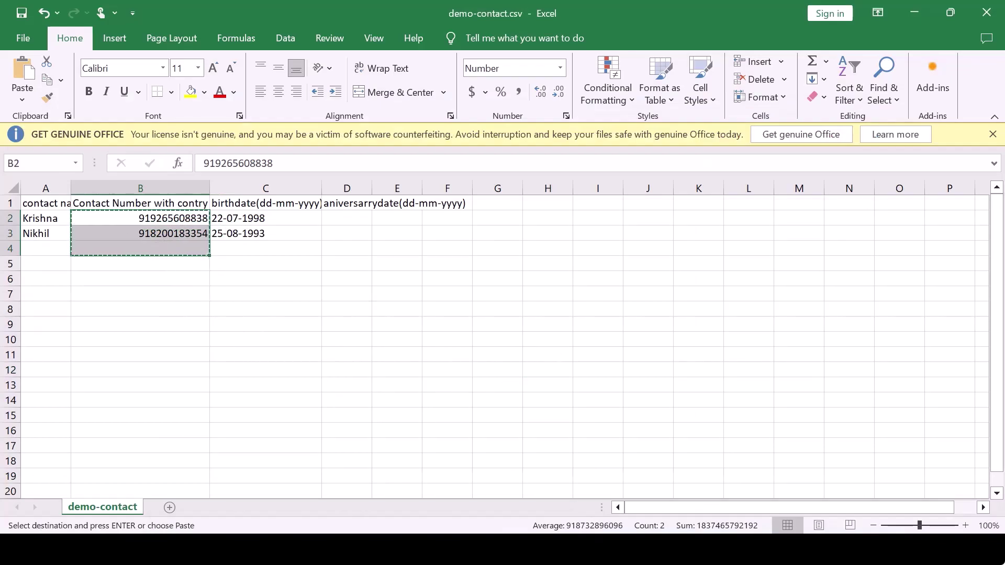
{"action": "key", "text": "alt+Tab"}
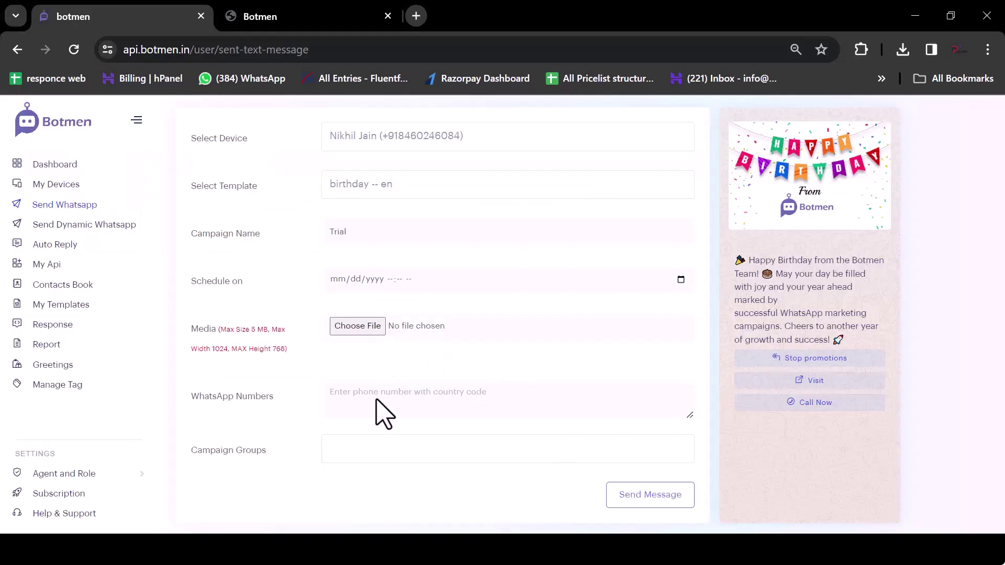
{"action": "left_click", "coordinate": [366, 395]}
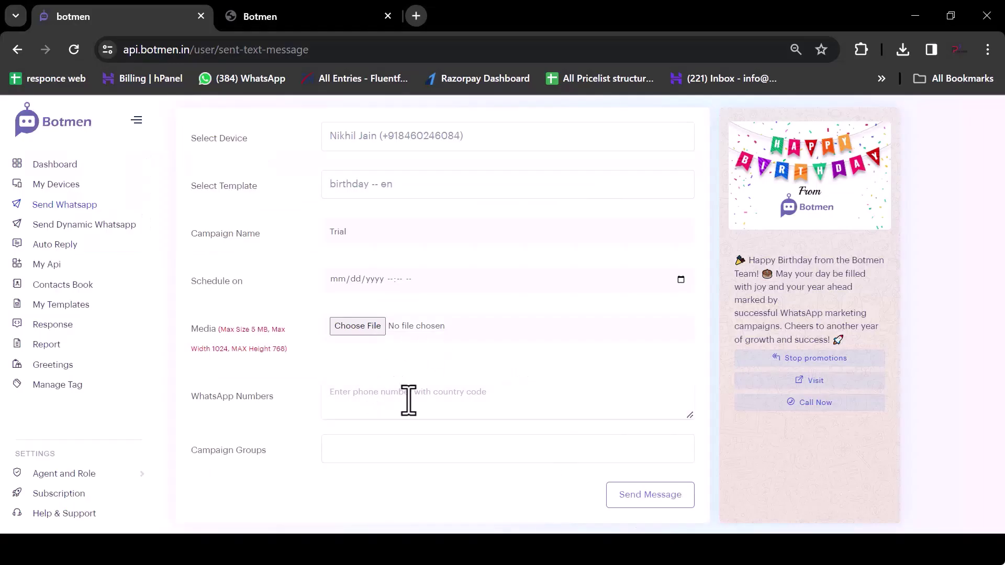
{"action": "key", "text": "ctrl+v"}
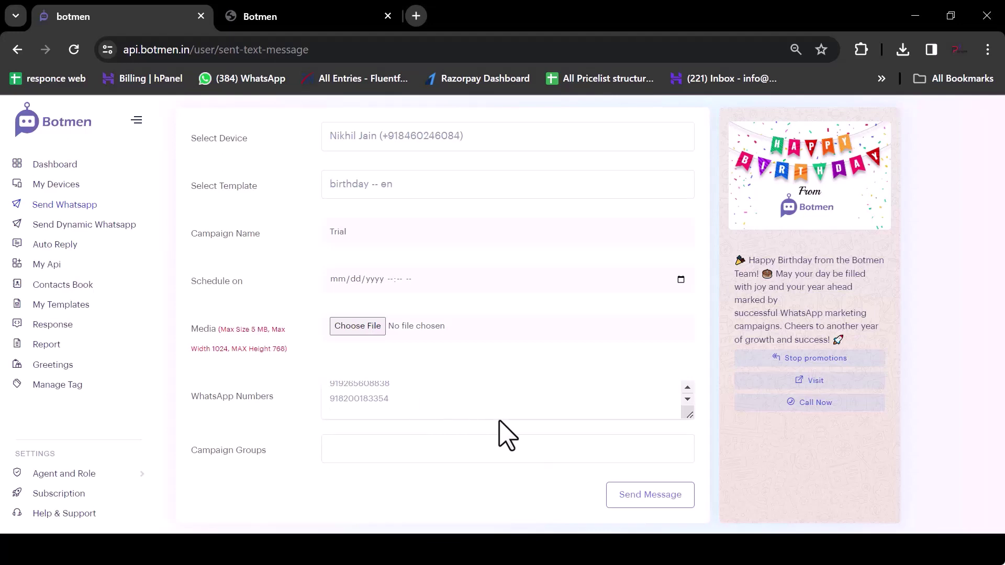
{"action": "key", "text": "BackSpace"}
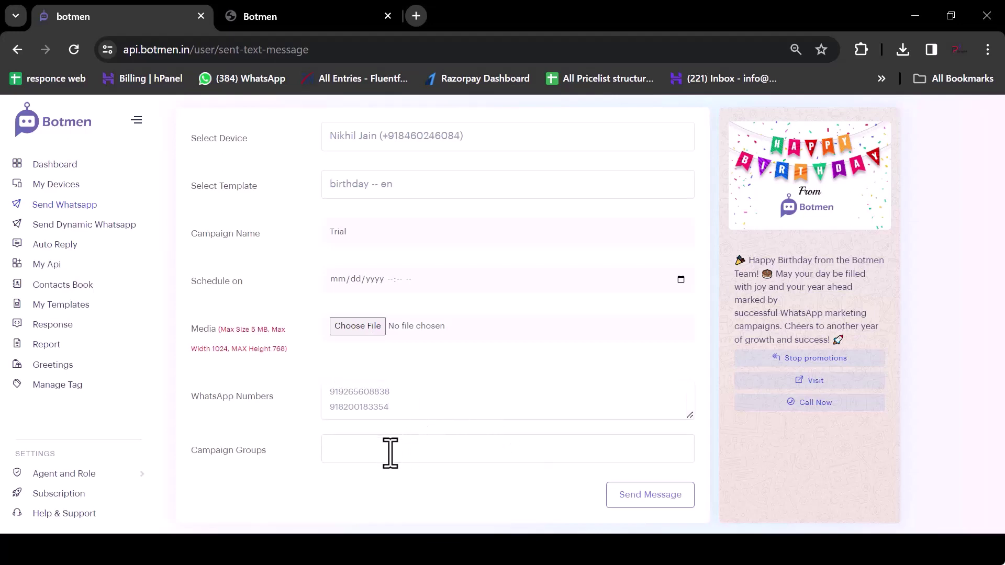
Step: Check the campaign group list and send the Trial birthday campaign
{"action": "left_click", "coordinate": [390, 453]}
{"action": "scroll", "coordinate": [386, 395], "scroll_direction": "up", "scroll_amount": 2}
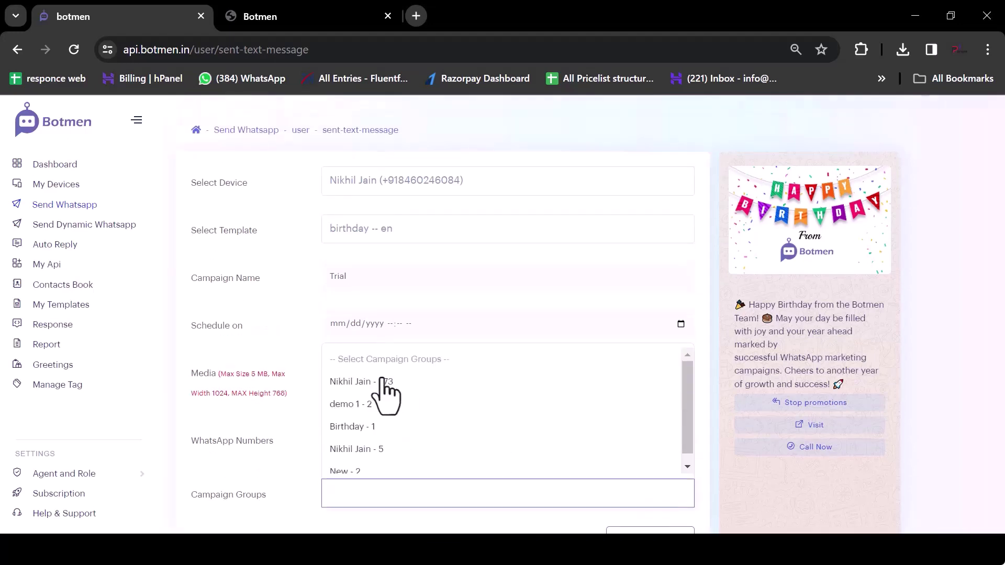
{"action": "scroll", "coordinate": [363, 516], "scroll_direction": "down", "scroll_amount": 2}
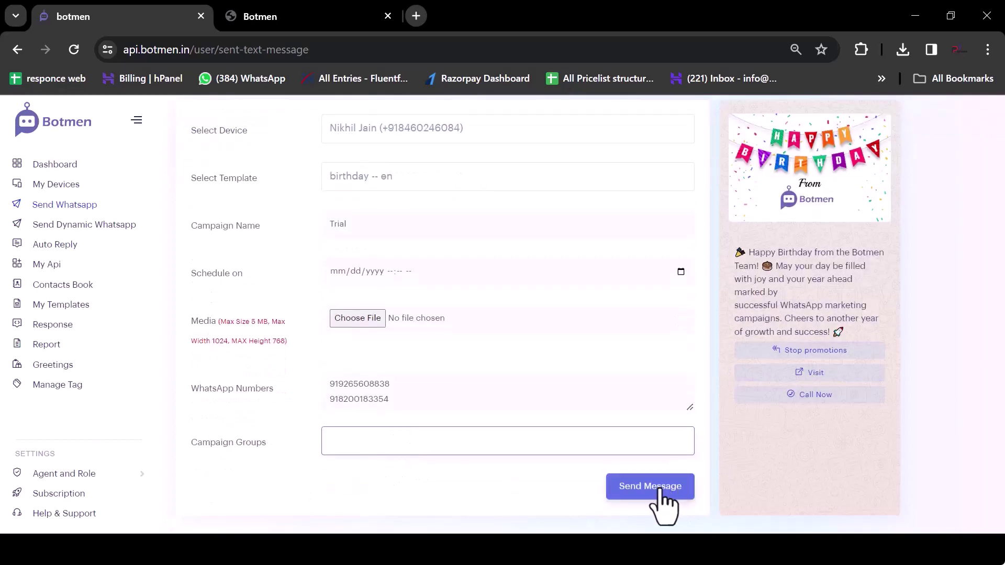
{"action": "left_click", "coordinate": [662, 500]}
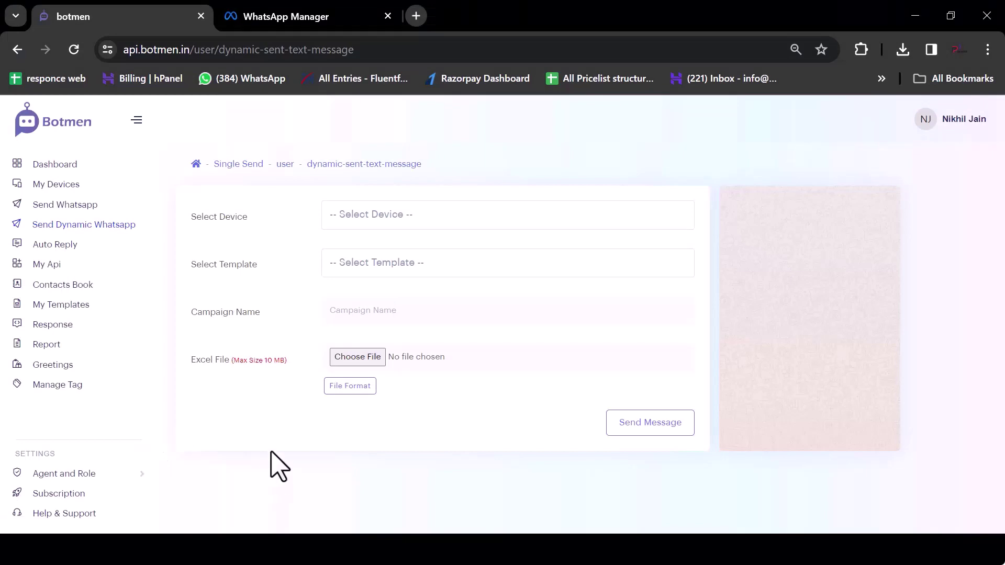
Step: Review the EMI reminder template notes, highlighting the Client's Name and {Due Date} placeholders
{"action": "left_click", "coordinate": [583, 529]}
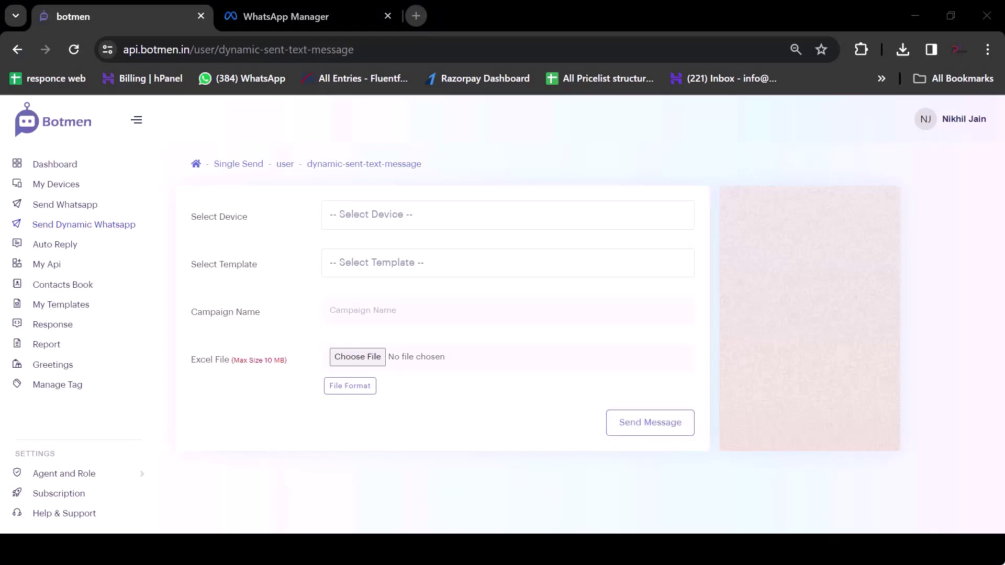
{"action": "left_click_drag", "start_coordinate": [651, 416], "coordinate": [136, 357]}
{"action": "left_click", "coordinate": [515, 364]}
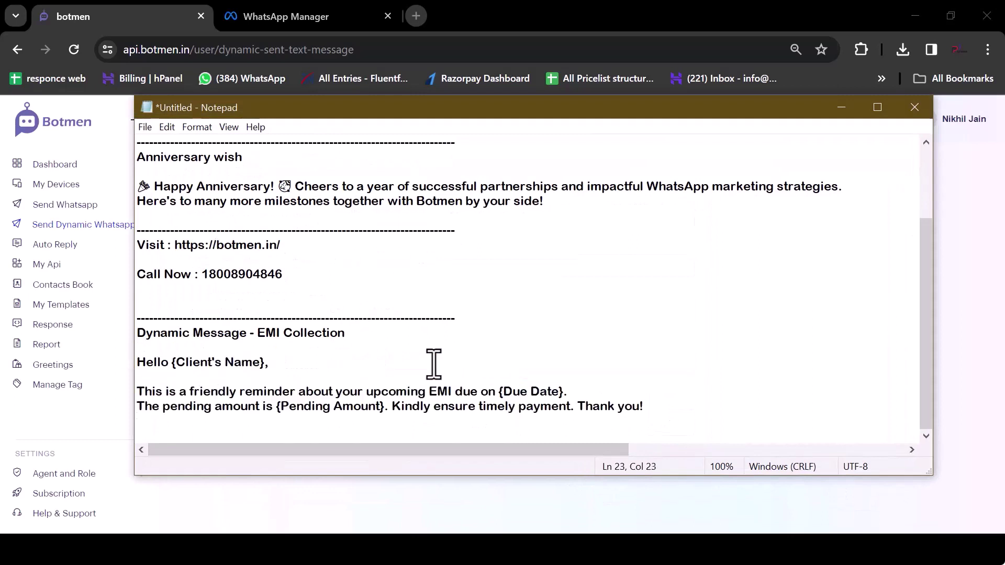
{"action": "left_click_drag", "start_coordinate": [262, 362], "coordinate": [175, 361]}
{"action": "left_click", "coordinate": [365, 372]}
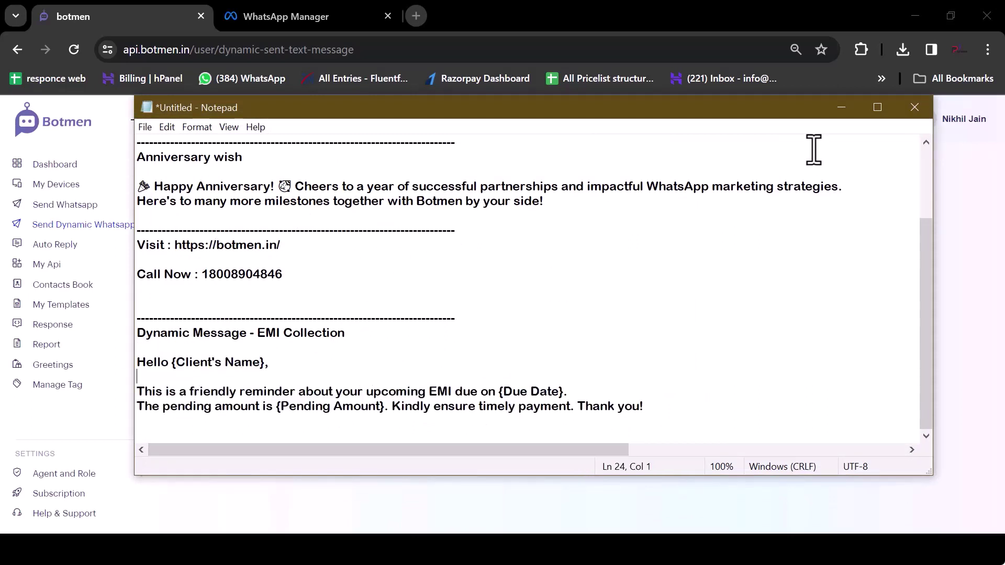
{"action": "left_click_drag", "start_coordinate": [566, 382], "coordinate": [509, 386]}
{"action": "left_click", "coordinate": [578, 396]}
{"action": "left_click_drag", "start_coordinate": [577, 396], "coordinate": [499, 394]}
{"action": "key", "text": "alt+Tab"}
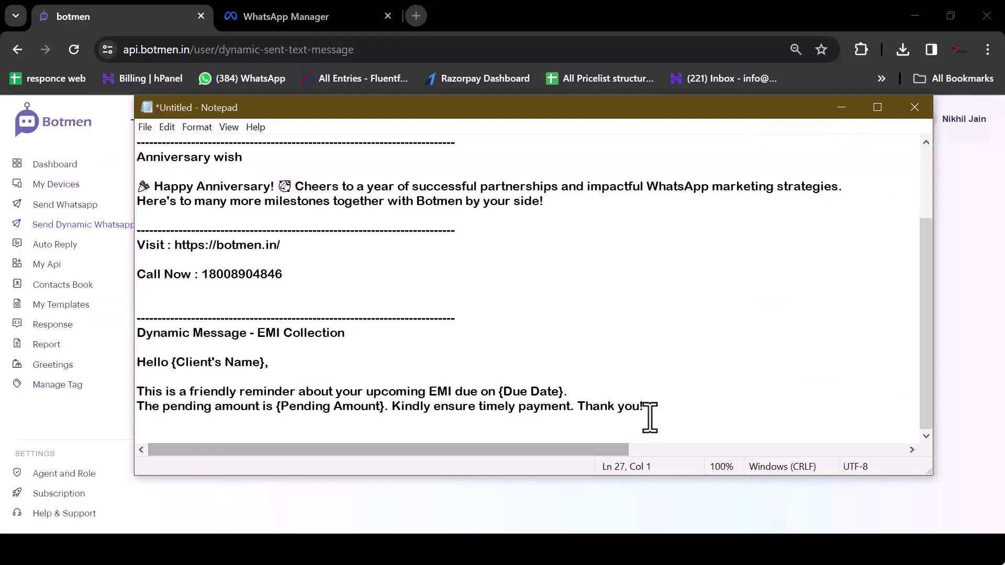
Step: Re-highlight the EMI reminder's pending amount, Client's Name and due-date text
{"action": "left_click_drag", "start_coordinate": [659, 408], "coordinate": [136, 361]}
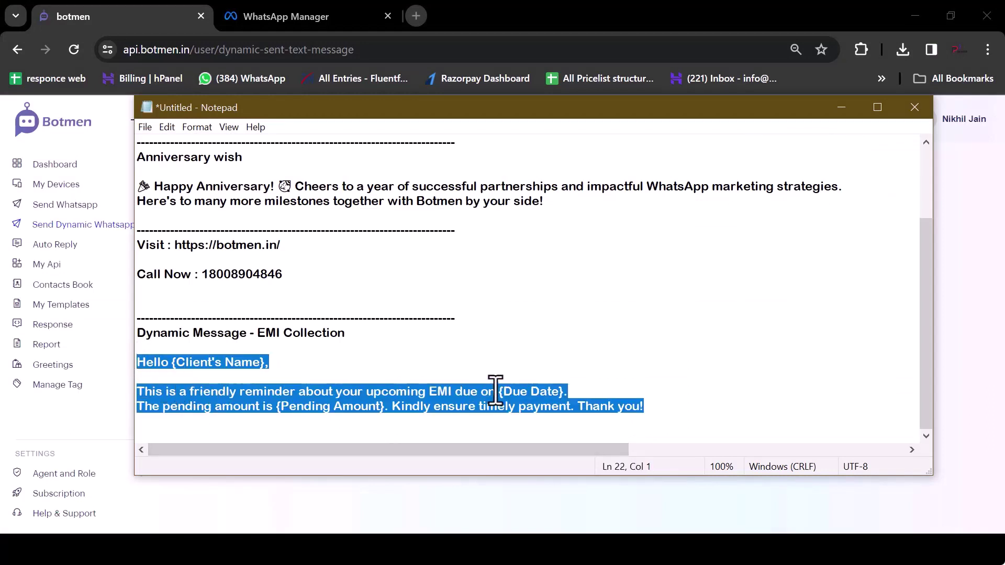
{"action": "left_click", "coordinate": [515, 364]}
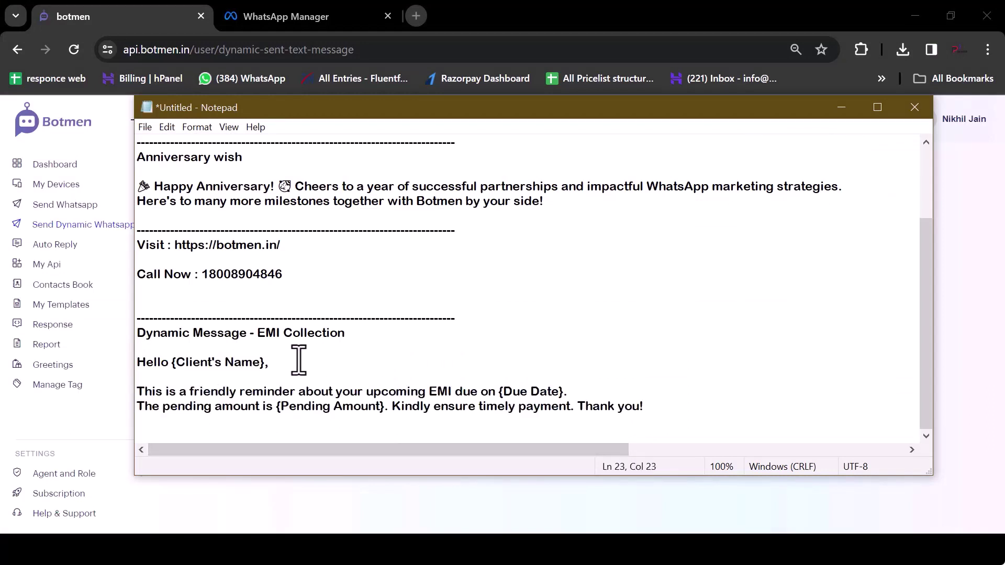
{"action": "left_click_drag", "start_coordinate": [261, 363], "coordinate": [185, 362]}
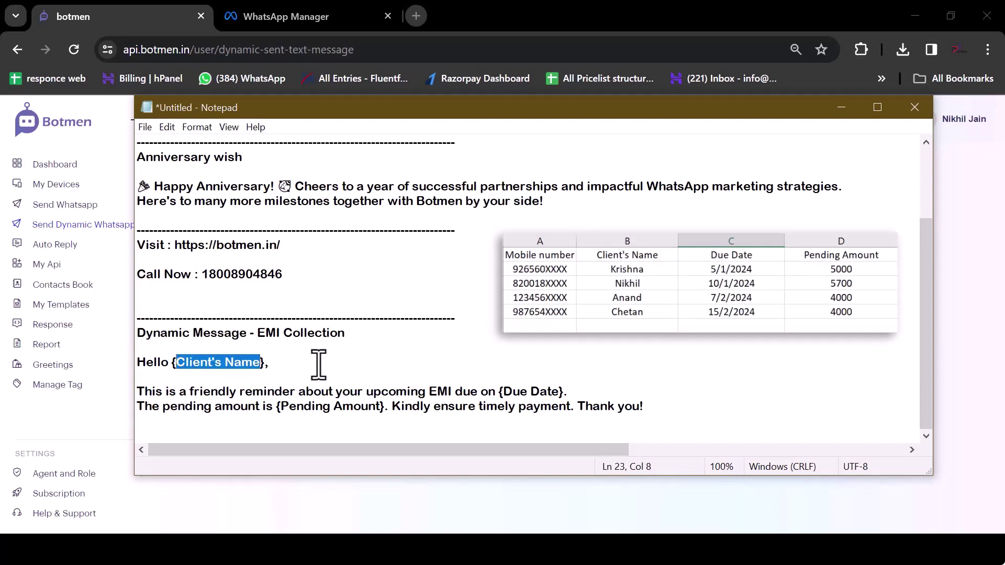
{"action": "left_click", "coordinate": [365, 372]}
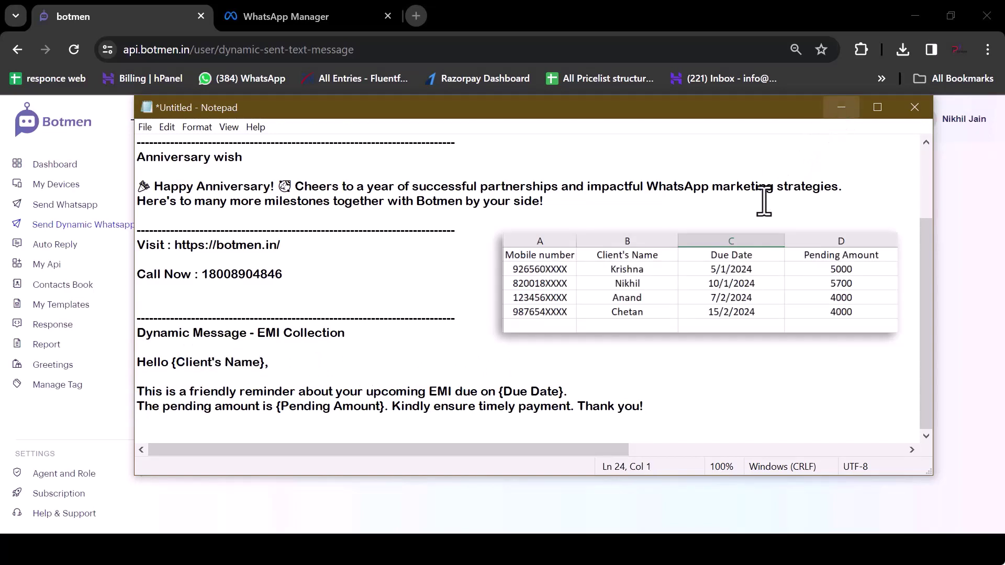
{"action": "left_click_drag", "start_coordinate": [576, 377], "coordinate": [498, 392]}
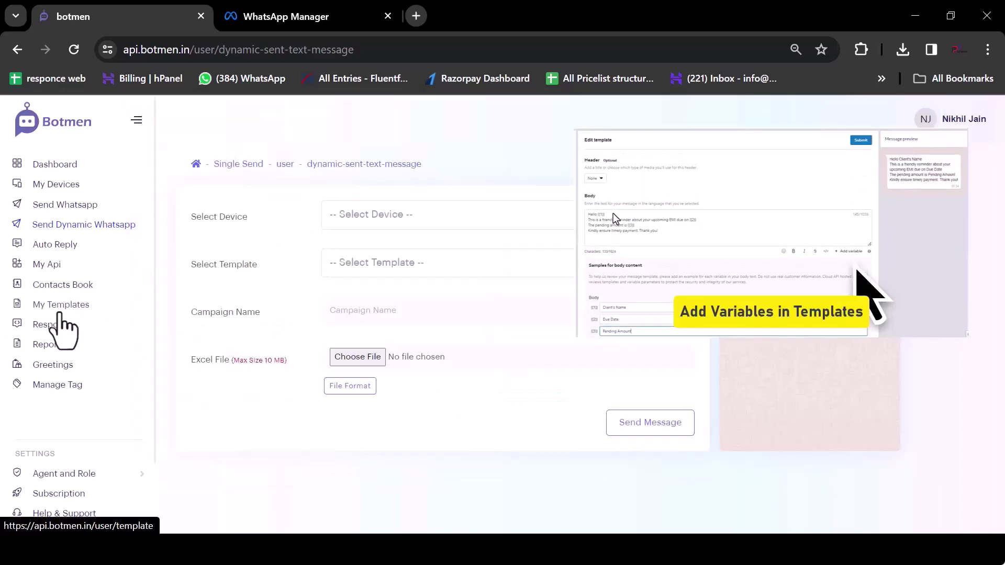
Step: Pick the account's WhatsApp number, the dynamic -- en template, and campaign name trial
{"action": "left_click", "coordinate": [378, 225]}
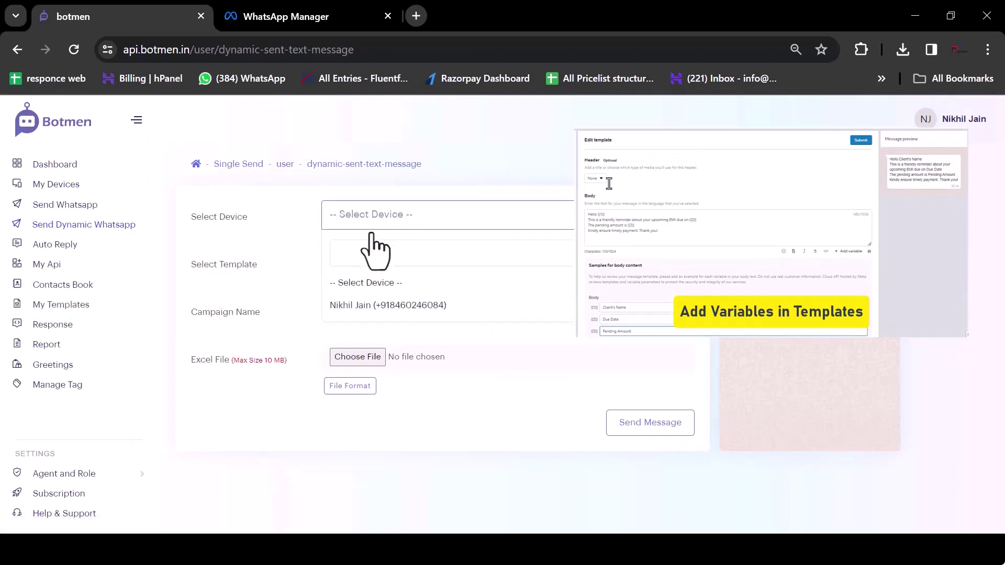
{"action": "left_click", "coordinate": [360, 304]}
{"action": "left_click", "coordinate": [377, 268]}
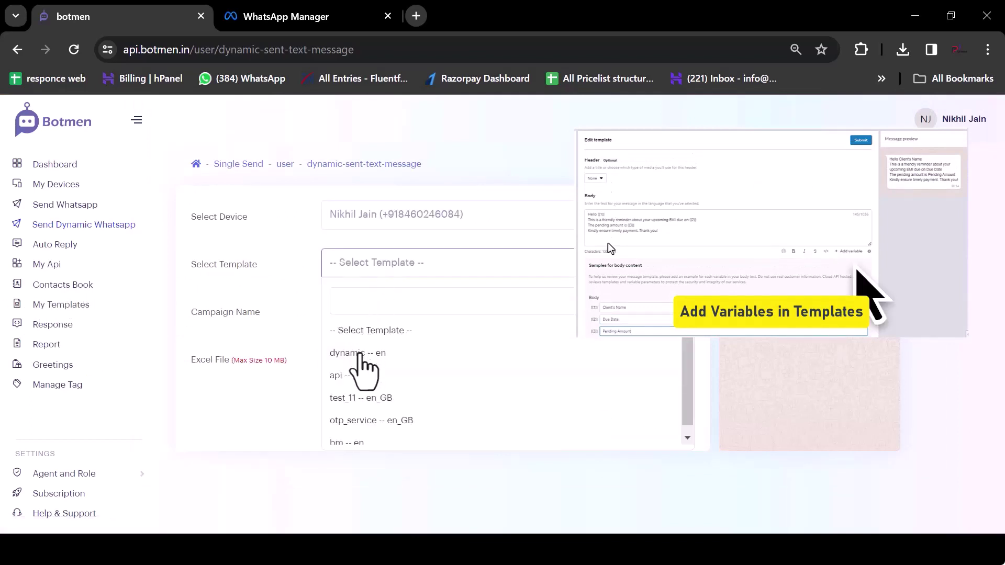
{"action": "left_click", "coordinate": [360, 354]}
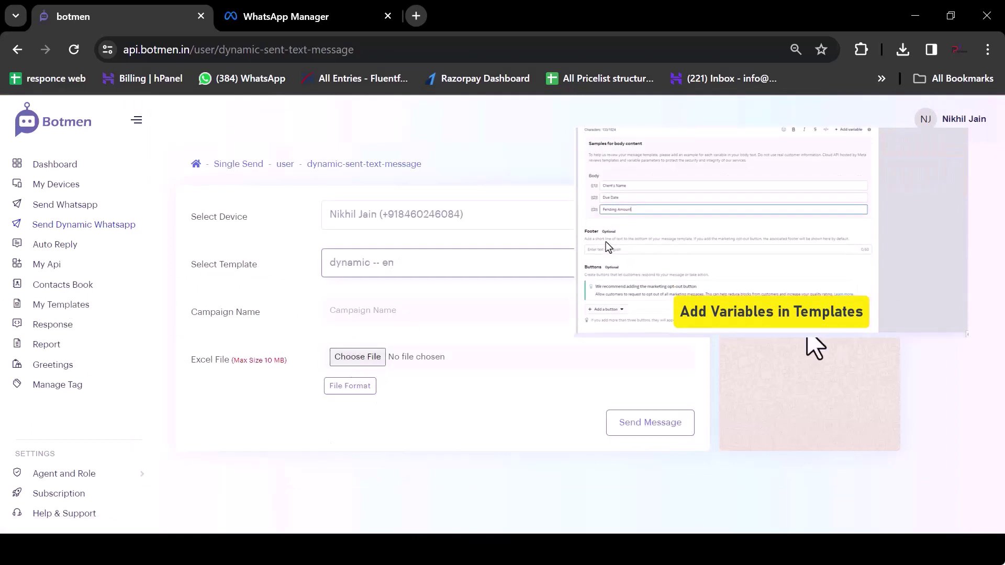
{"action": "left_click", "coordinate": [368, 311]}
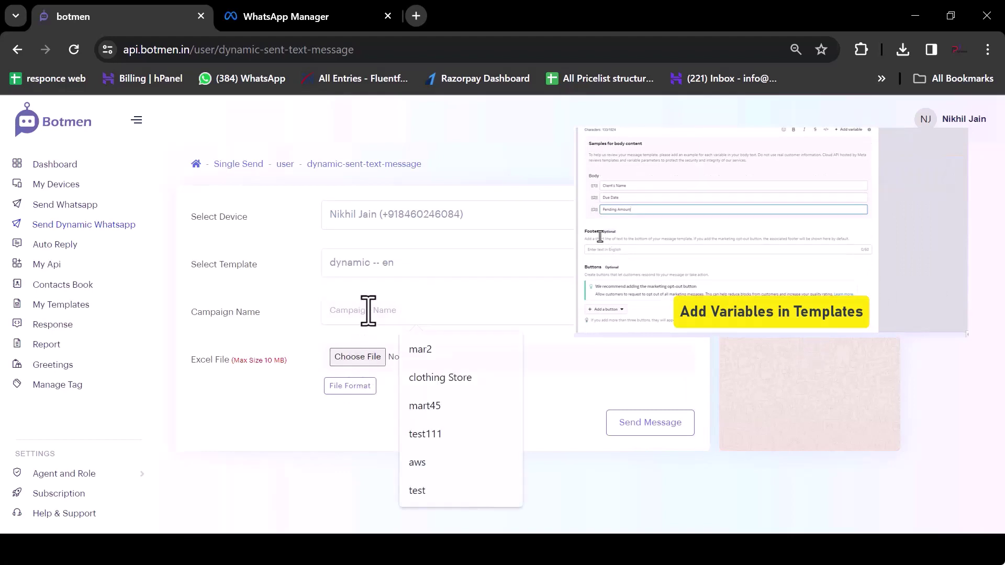
{"action": "type", "text": "trial"}
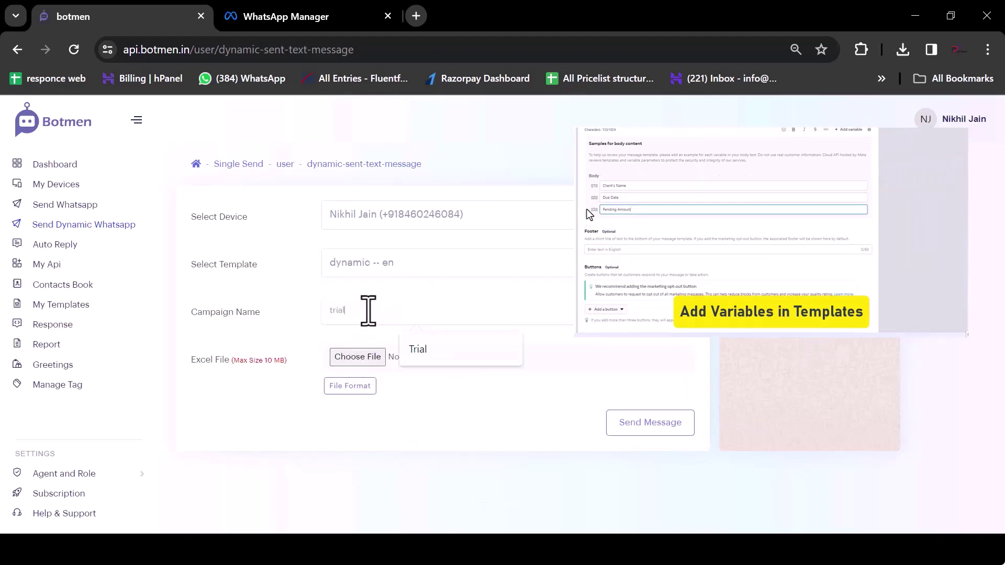
Step: Attach format.xlsx from Downloads as the recipient file and send the campaign
{"action": "left_click", "coordinate": [367, 358]}
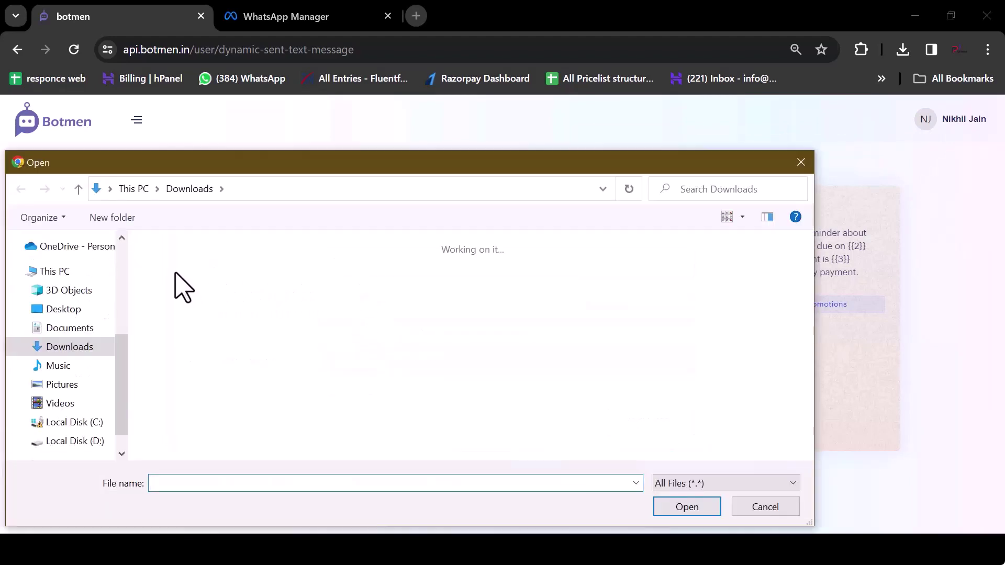
{"action": "left_click", "coordinate": [172, 296]}
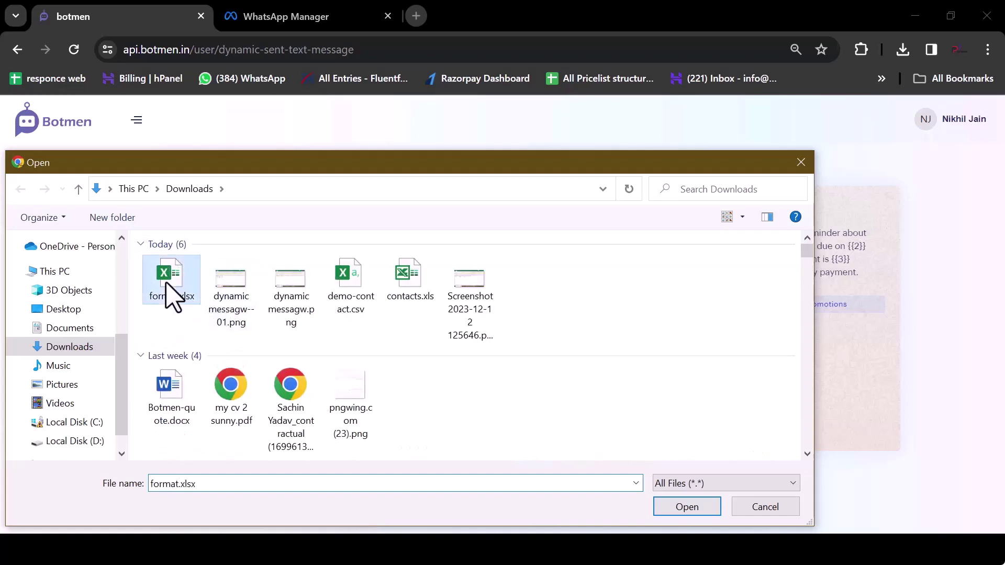
{"action": "left_click", "coordinate": [675, 510]}
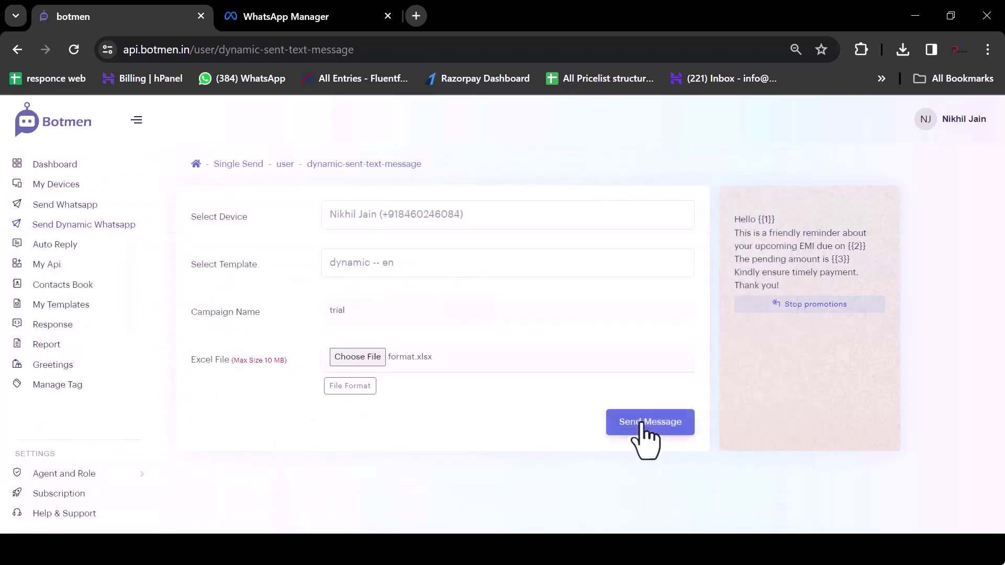
{"action": "left_click", "coordinate": [644, 424]}
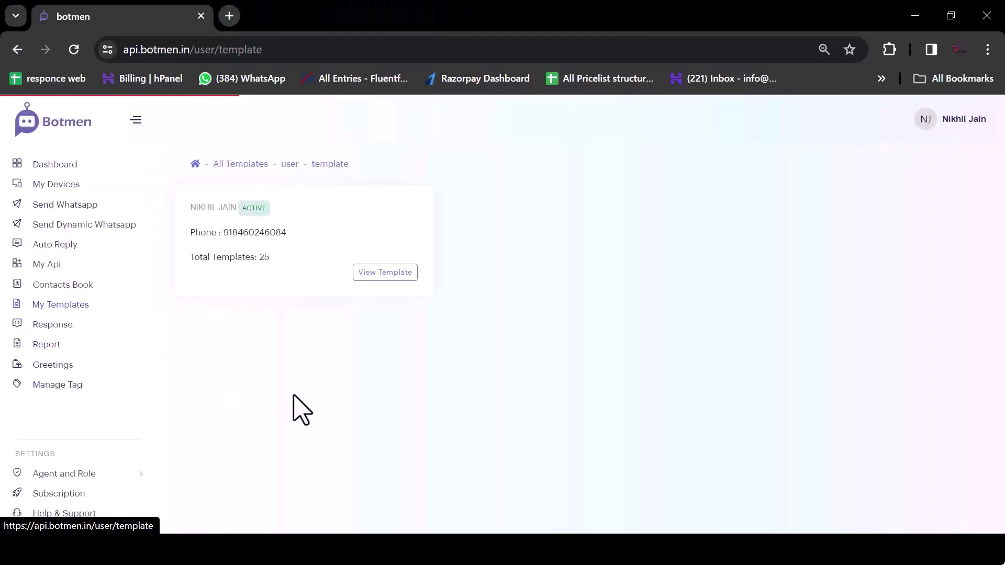
Step: Check the account card's phone number and 25-template count, then view its templates
{"action": "left_click_drag", "start_coordinate": [316, 234], "coordinate": [213, 231]}
{"action": "left_click", "coordinate": [294, 265]}
{"action": "left_click_drag", "start_coordinate": [278, 257], "coordinate": [260, 256]}
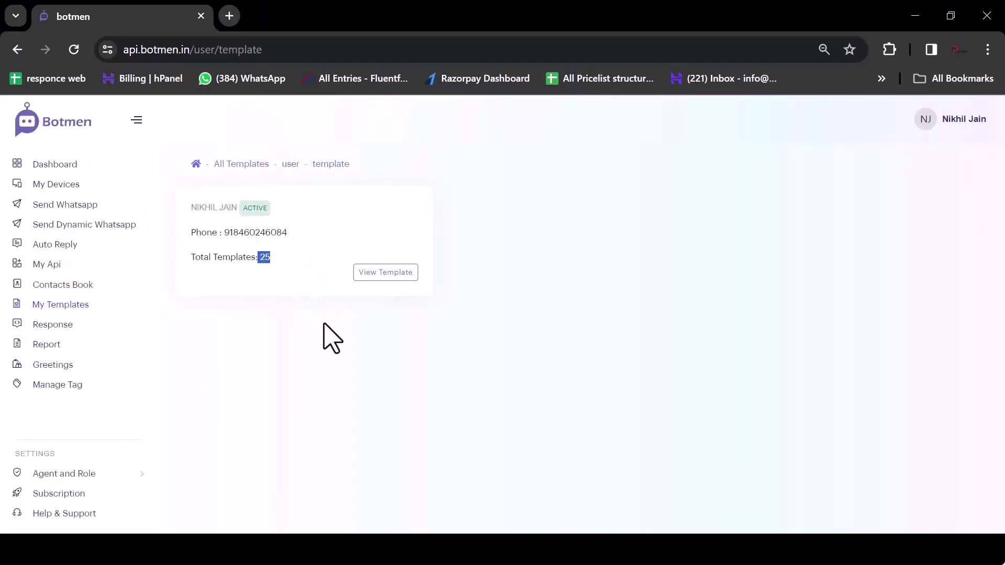
{"action": "left_click", "coordinate": [388, 273]}
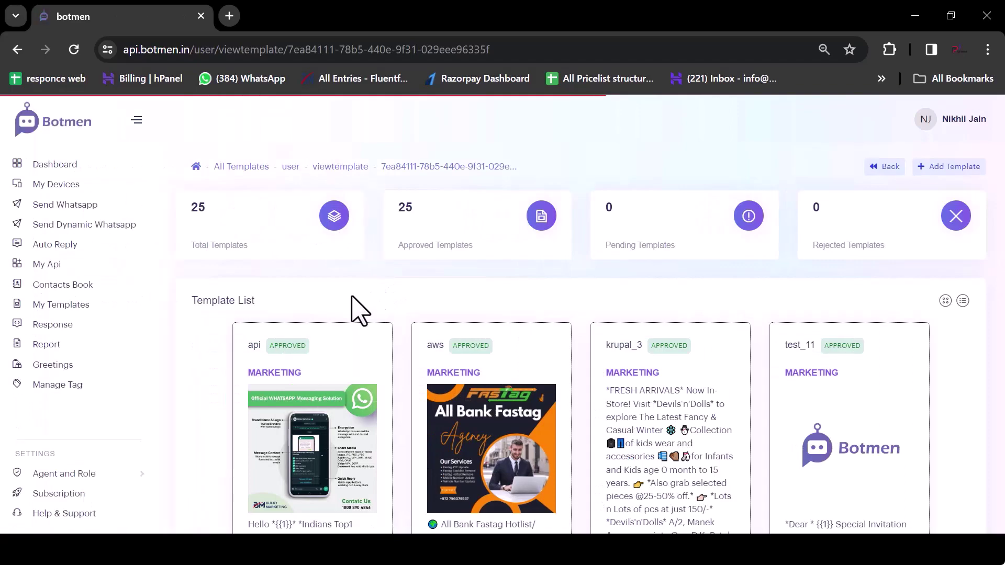
Step: Scroll through the Template List of 25 approved templates and back to the top
{"action": "scroll", "coordinate": [359, 312], "scroll_direction": "down", "scroll_amount": 10}
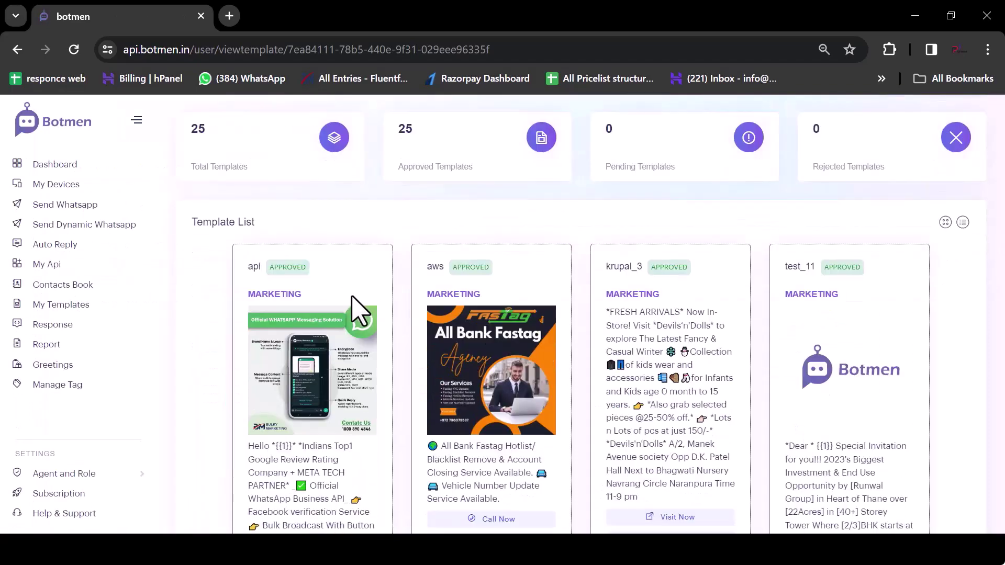
{"action": "scroll", "coordinate": [359, 312], "scroll_direction": "down", "scroll_amount": 10}
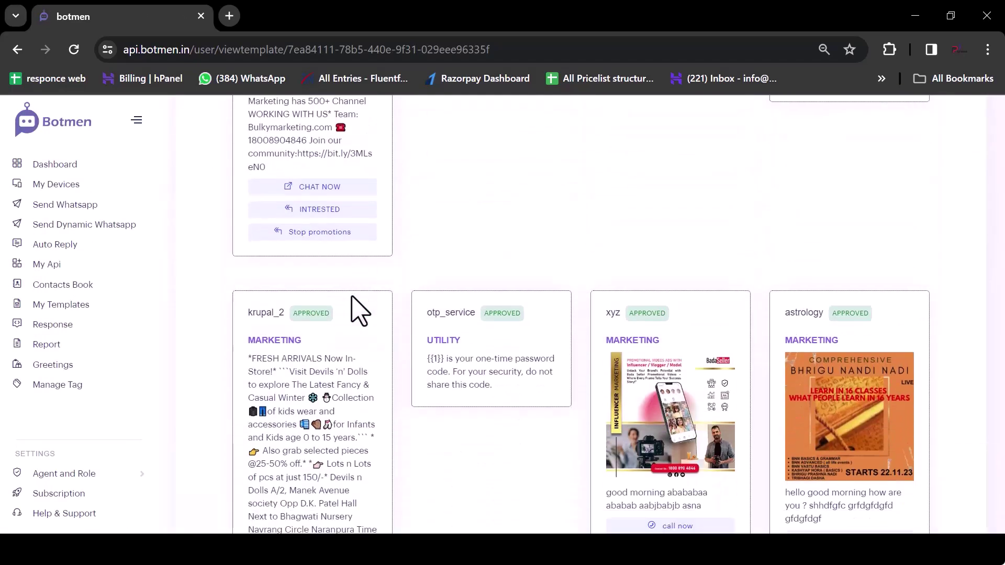
{"action": "scroll", "coordinate": [359, 312], "scroll_direction": "down", "scroll_amount": 10}
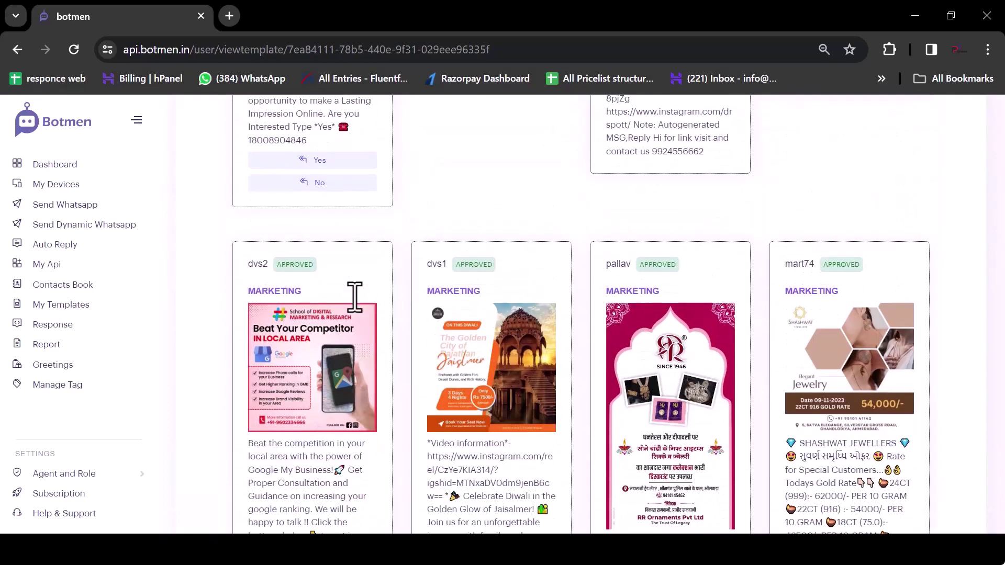
{"action": "scroll", "coordinate": [355, 297], "scroll_direction": "up", "scroll_amount": 4}
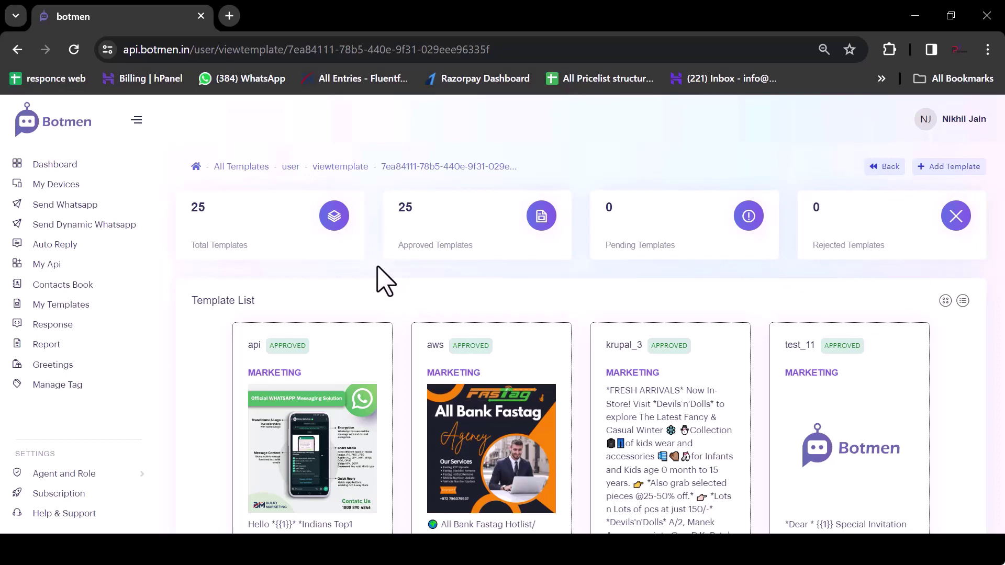
{"action": "scroll", "coordinate": [384, 281], "scroll_direction": "down", "scroll_amount": 5}
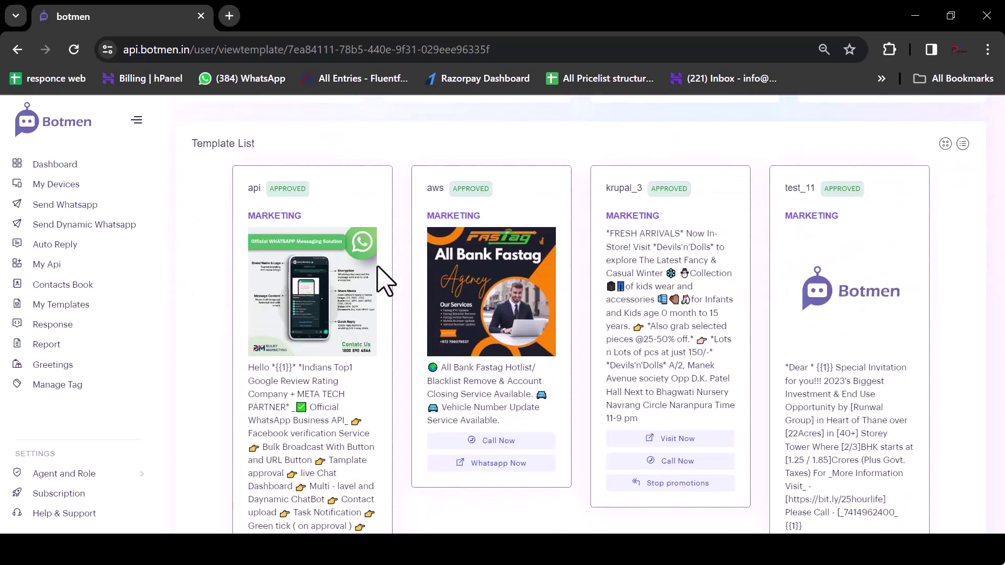
{"action": "scroll", "coordinate": [395, 283], "scroll_direction": "down", "scroll_amount": 2}
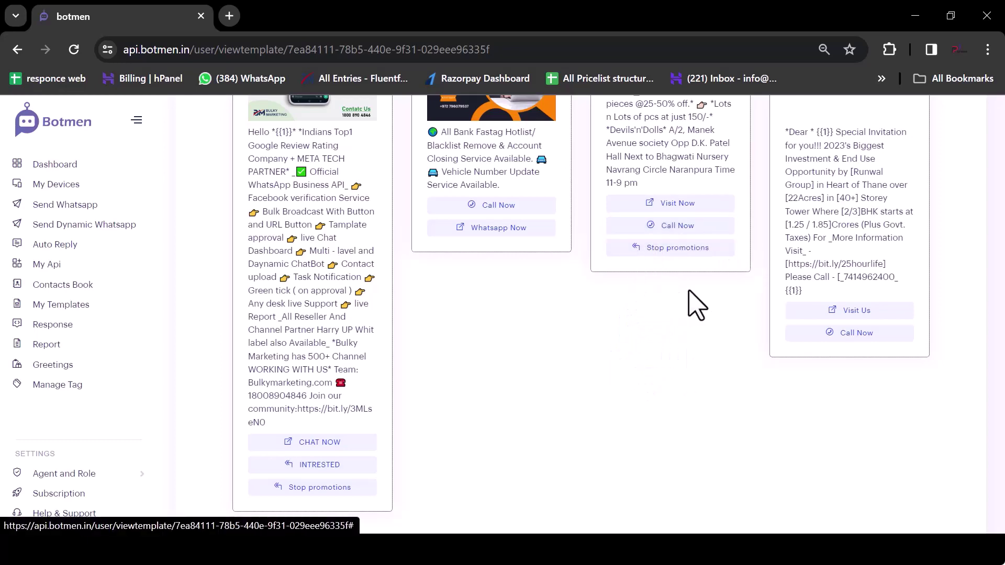
{"action": "scroll", "coordinate": [697, 307], "scroll_direction": "down", "scroll_amount": 15}
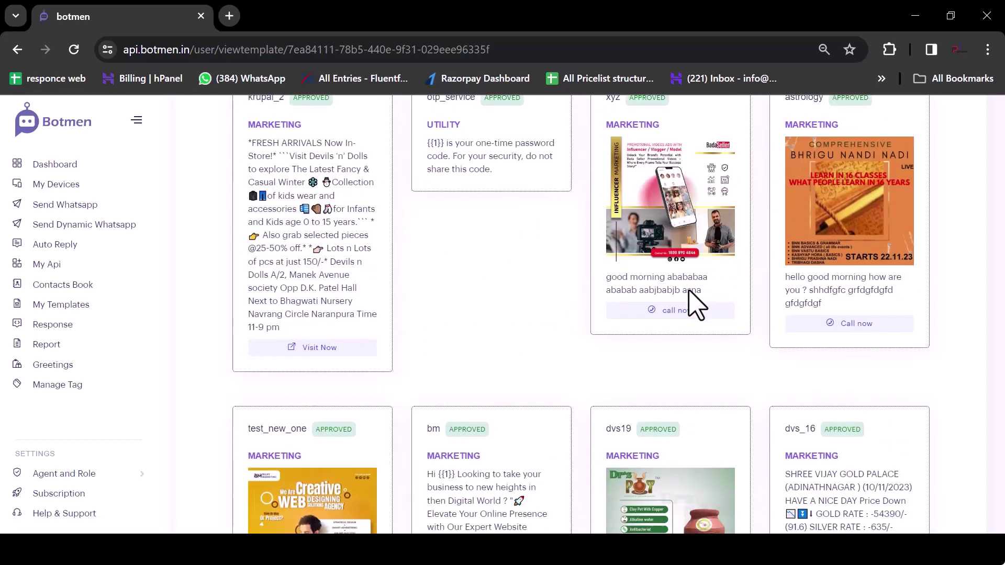
{"action": "scroll", "coordinate": [692, 294], "scroll_direction": "up", "scroll_amount": 20}
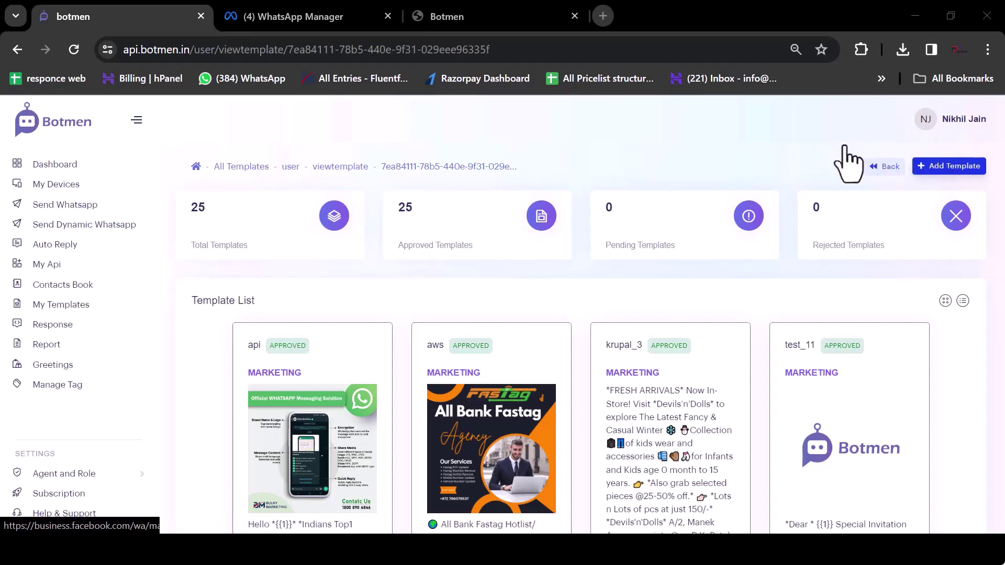
Step: Switch to WhatsApp Manager and scroll through the Message templates table of active templates
{"action": "left_click", "coordinate": [271, 11]}
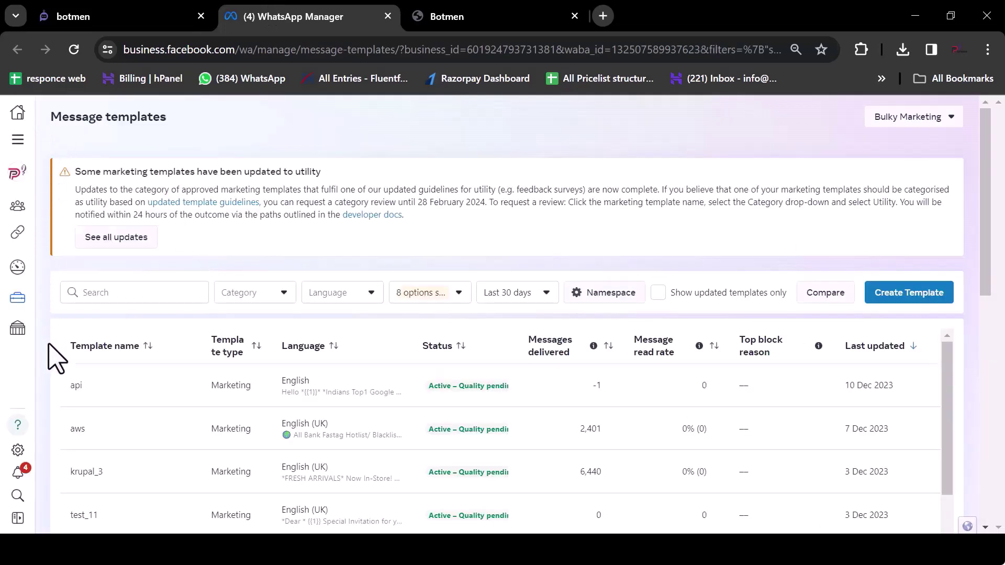
{"action": "scroll", "coordinate": [680, 314], "scroll_direction": "down", "scroll_amount": 1}
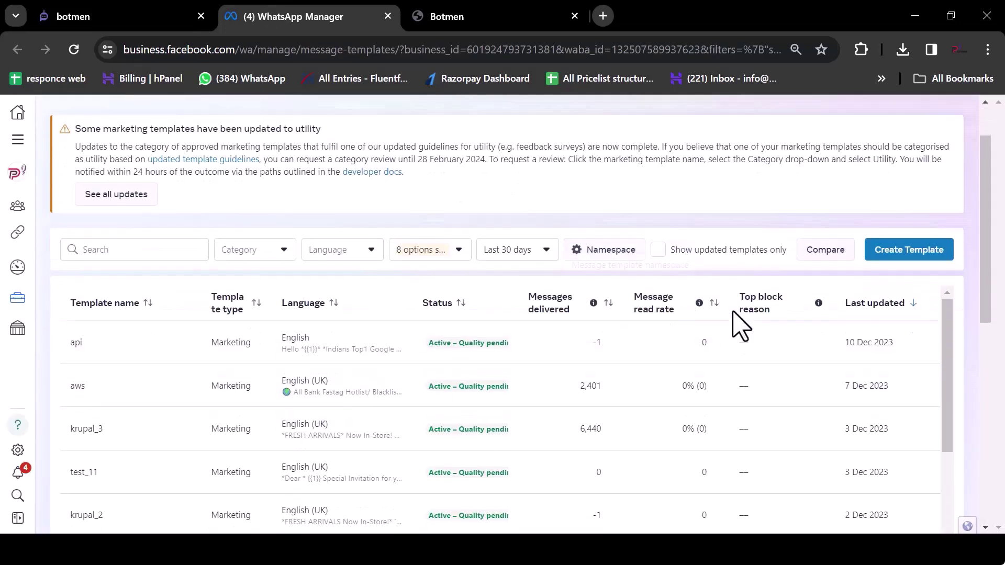
{"action": "scroll", "coordinate": [736, 329], "scroll_direction": "down", "scroll_amount": 2}
{"action": "scroll", "coordinate": [681, 338], "scroll_direction": "down", "scroll_amount": 2}
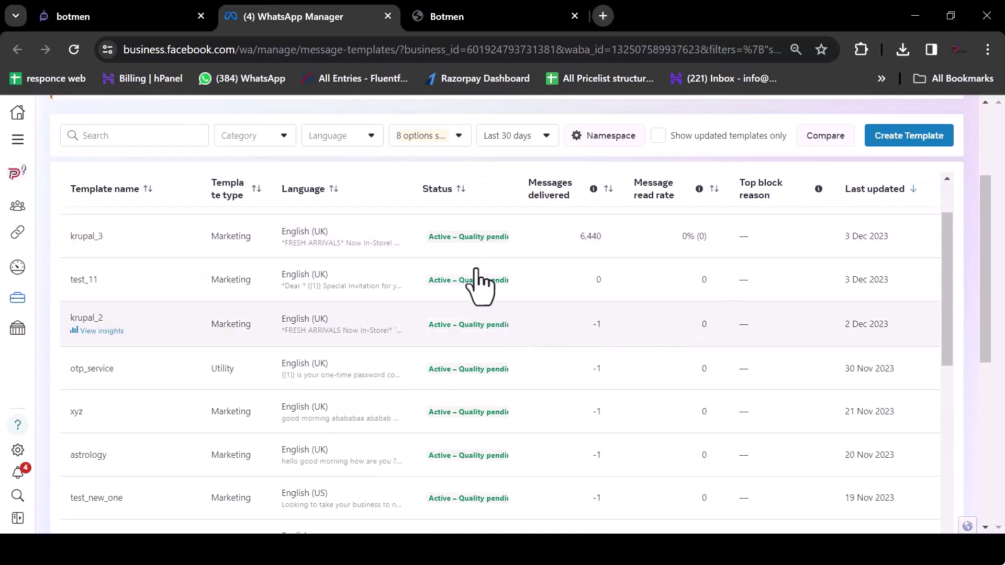
{"action": "scroll", "coordinate": [485, 426], "scroll_direction": "down", "scroll_amount": 4}
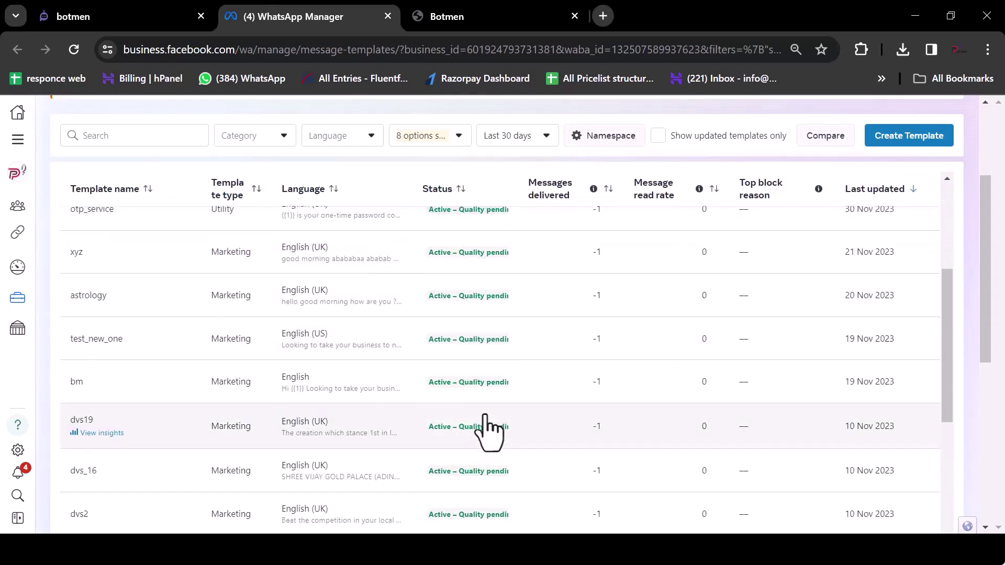
{"action": "scroll", "coordinate": [485, 427], "scroll_direction": "up", "scroll_amount": 5}
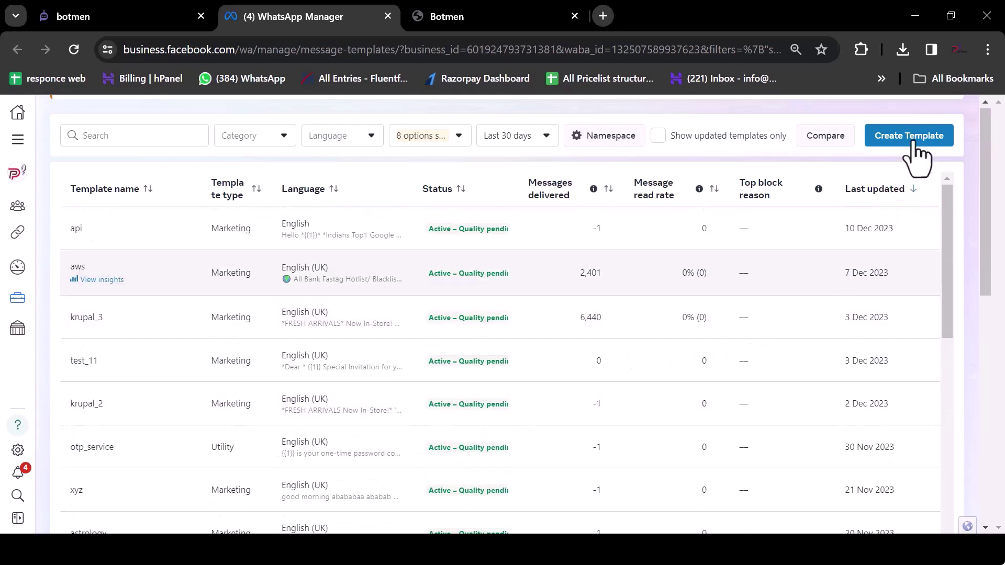
{"action": "scroll", "coordinate": [919, 155], "scroll_direction": "up", "scroll_amount": 3}
Step: Start a new message template in the Marketing category with the Custom type
{"action": "left_click", "coordinate": [909, 294]}
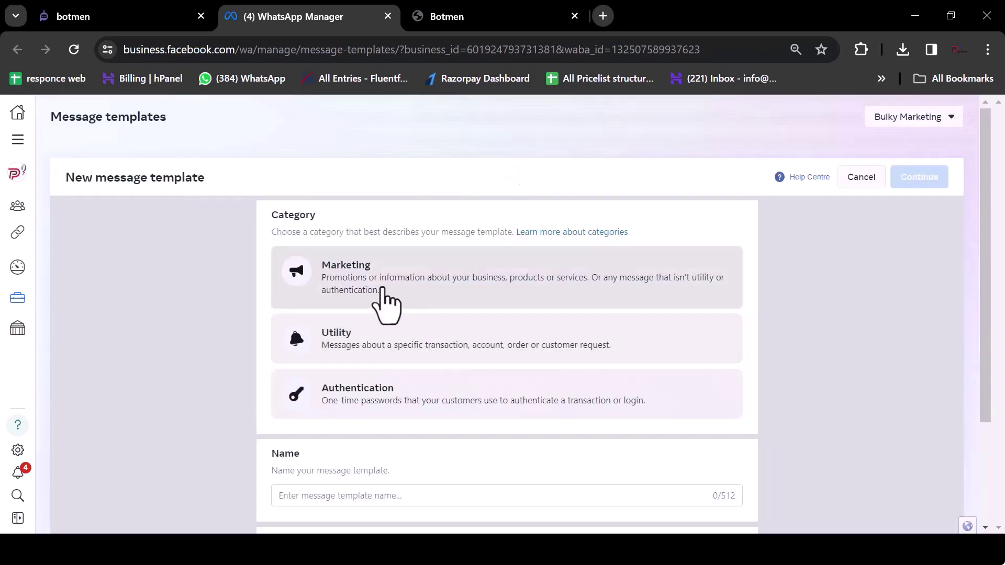
{"action": "left_click", "coordinate": [361, 290]}
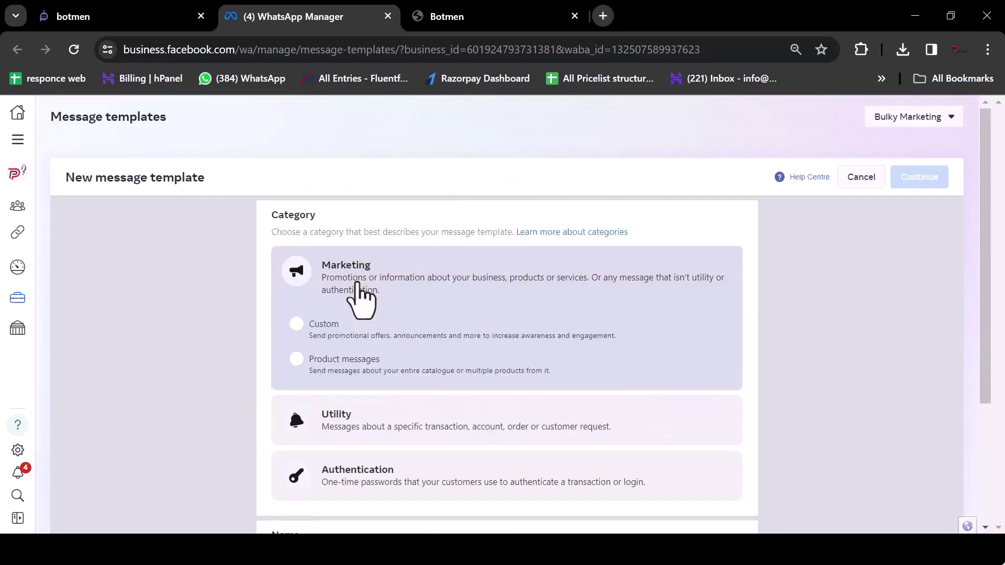
{"action": "left_click", "coordinate": [295, 322]}
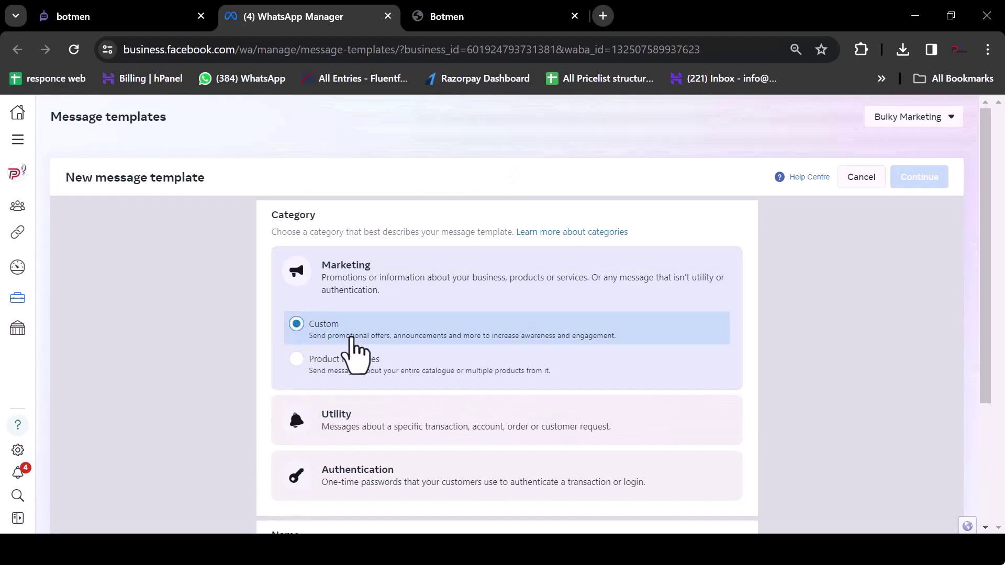
{"action": "scroll", "coordinate": [381, 338], "scroll_direction": "down", "scroll_amount": 1}
{"action": "scroll", "coordinate": [381, 354], "scroll_direction": "down", "scroll_amount": 3}
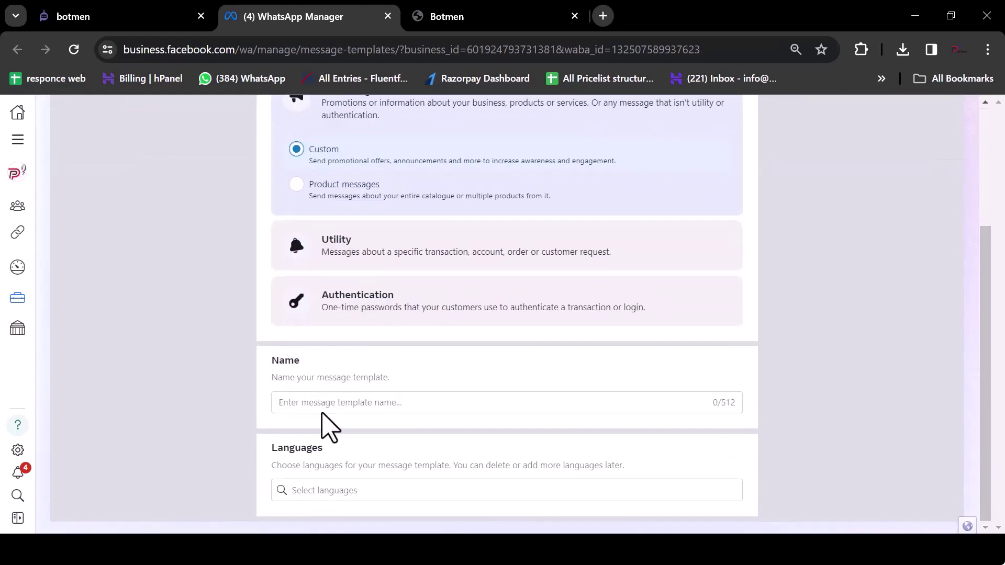
Step: Name the template 'birthday', choose English as its language, and continue to the editor
{"action": "left_click", "coordinate": [314, 403]}
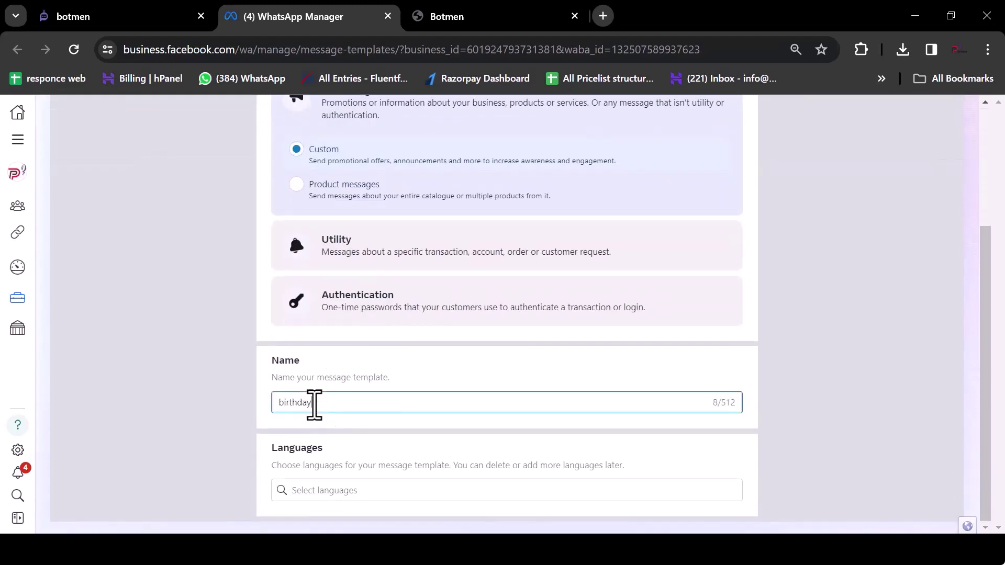
{"action": "left_click", "coordinate": [346, 490]}
{"action": "type", "text": "e"}
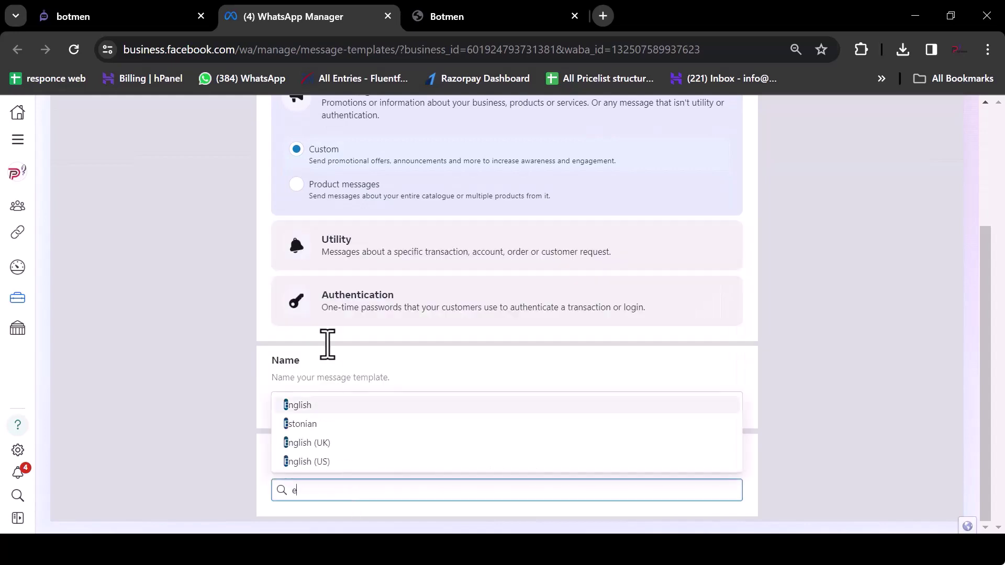
{"action": "left_click", "coordinate": [309, 406]}
{"action": "scroll", "coordinate": [822, 340], "scroll_direction": "up", "scroll_amount": 3}
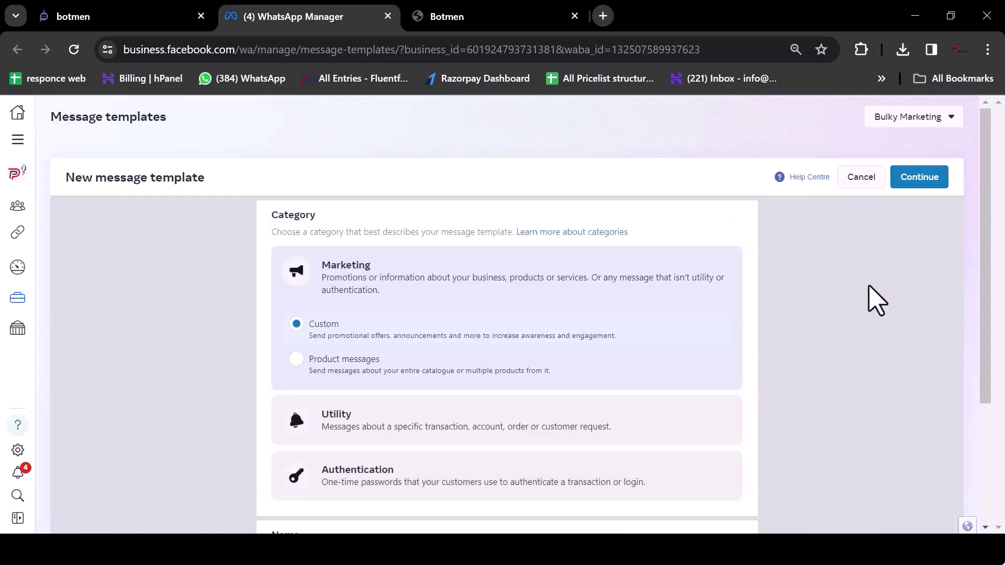
{"action": "left_click", "coordinate": [927, 183]}
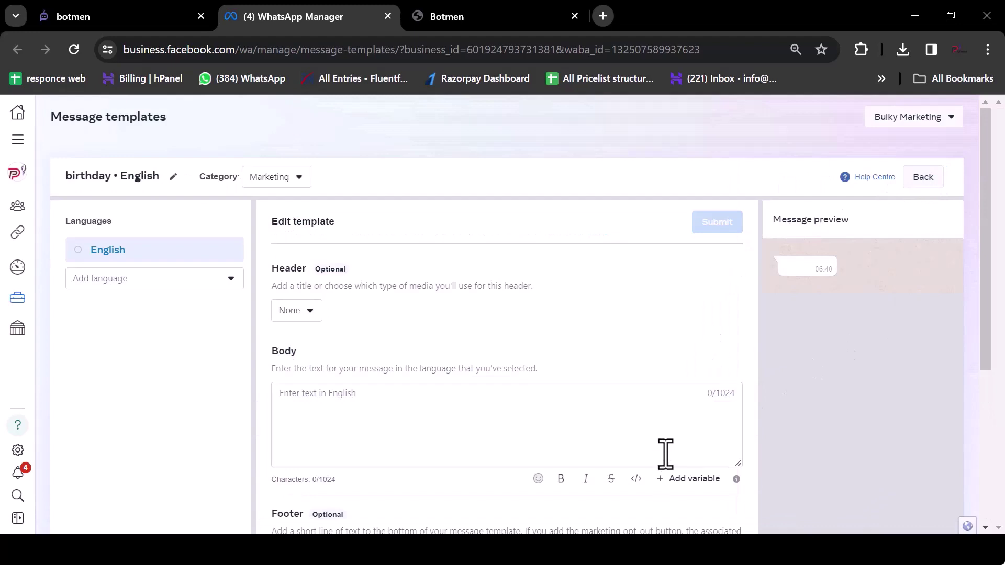
Step: Make the header an Image media header and upload Birthday card.jpg as its sample
{"action": "key", "text": "ctrl+minus"}
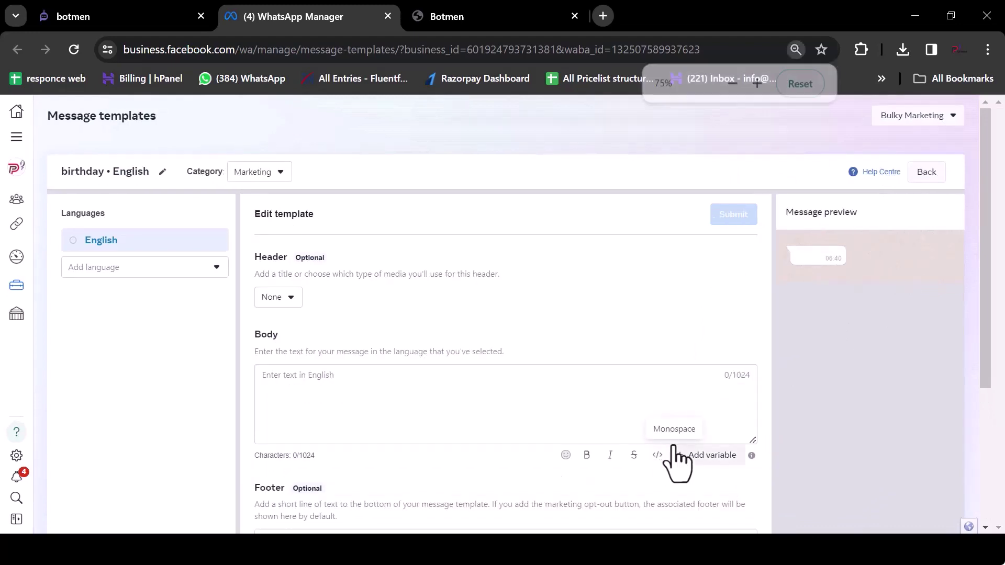
{"action": "left_click", "coordinate": [268, 298]}
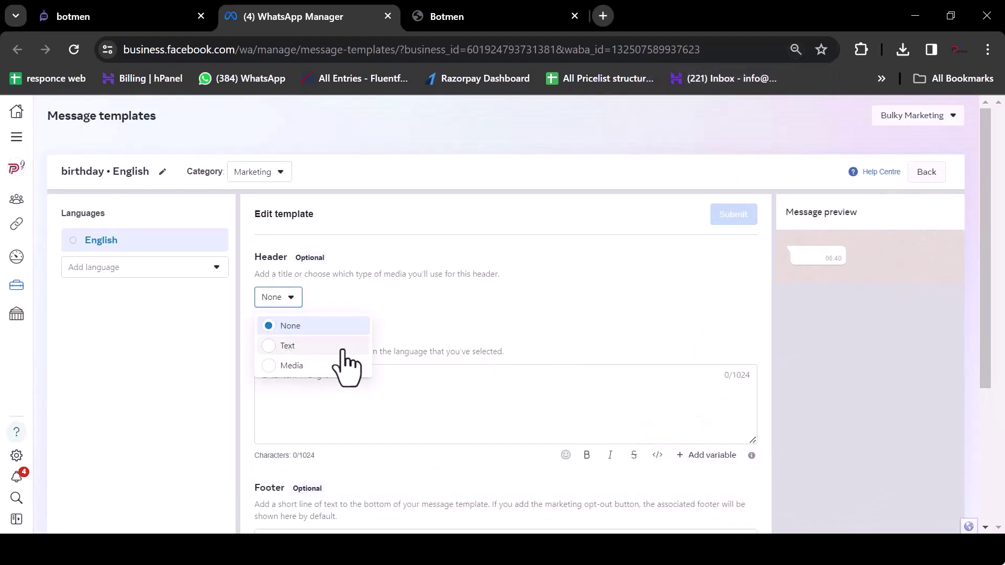
{"action": "left_click", "coordinate": [291, 366]}
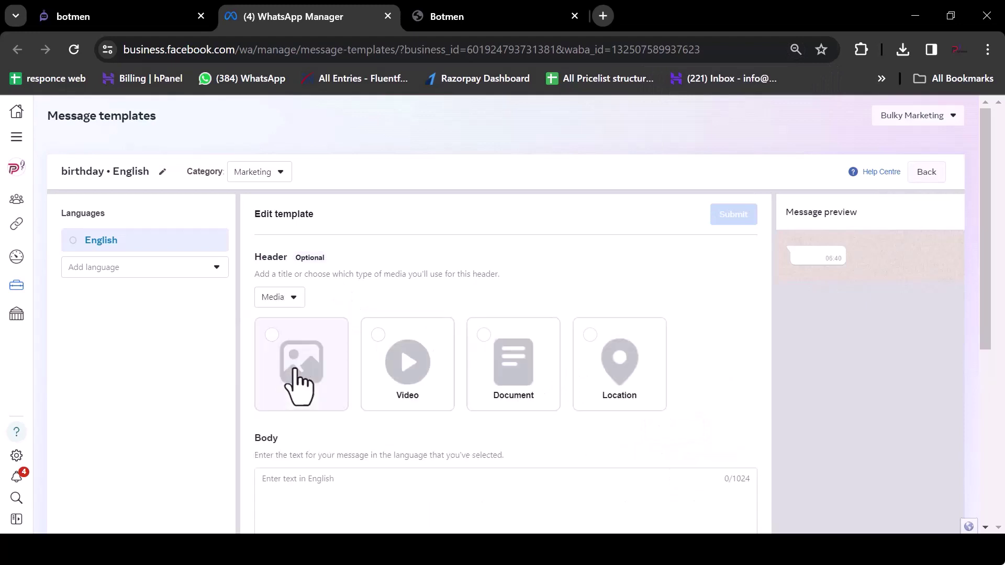
{"action": "left_click", "coordinate": [295, 369]}
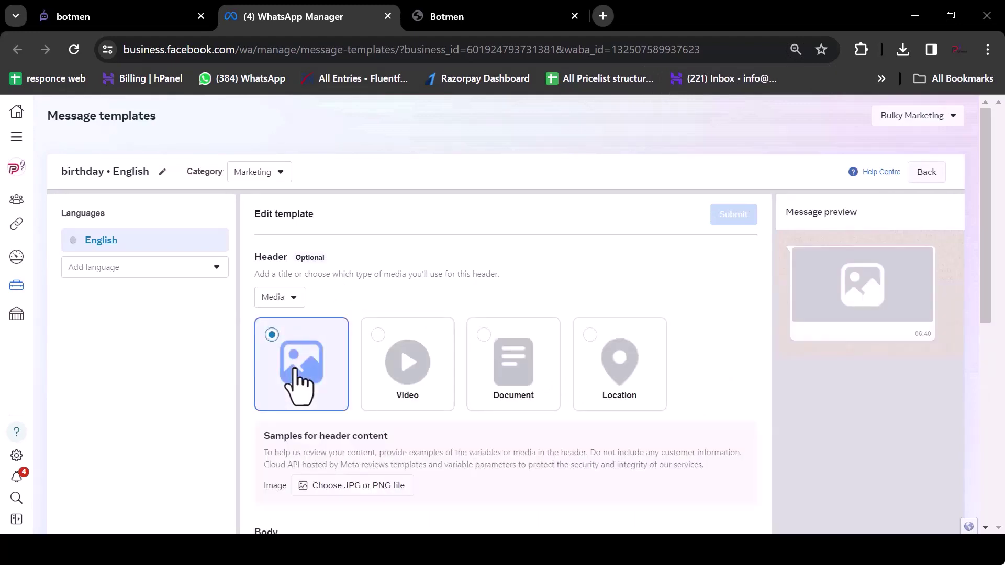
{"action": "left_click", "coordinate": [350, 485]}
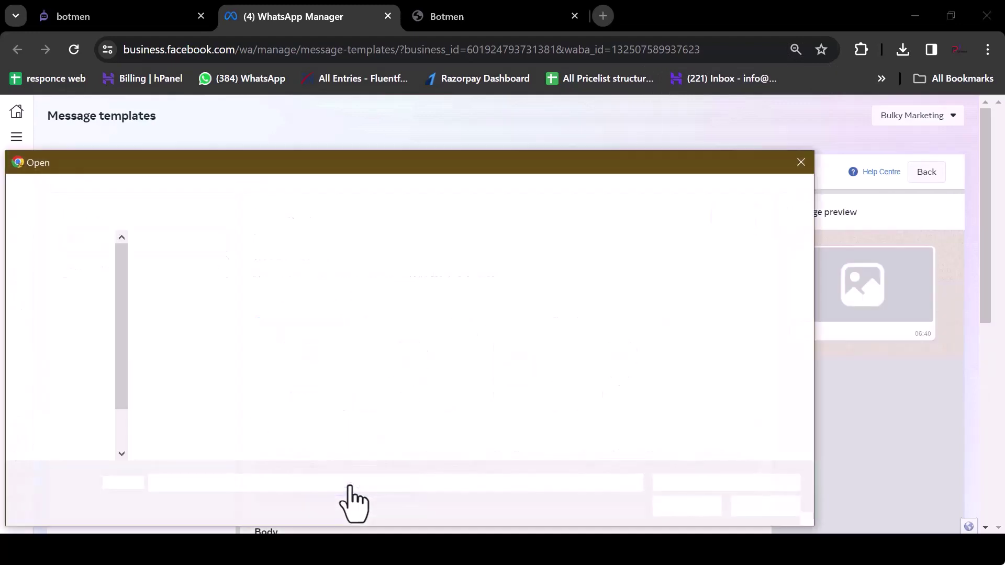
{"action": "left_click", "coordinate": [220, 408]}
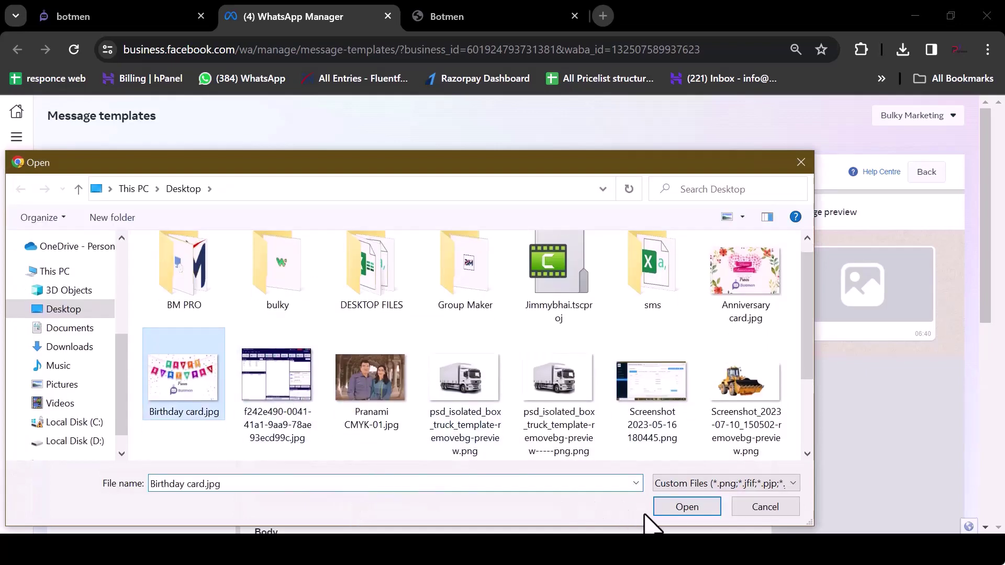
{"action": "left_click", "coordinate": [660, 510]}
{"action": "scroll", "coordinate": [727, 367], "scroll_direction": "down", "scroll_amount": 3}
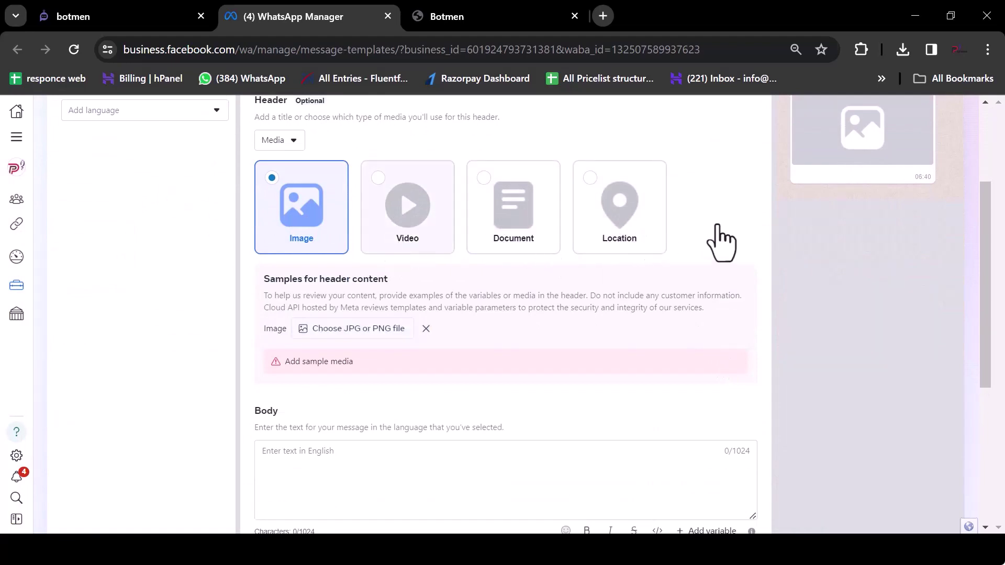
Step: Paste the Botmen birthday wish from Notepad into the template body
{"action": "left_click", "coordinate": [427, 433]}
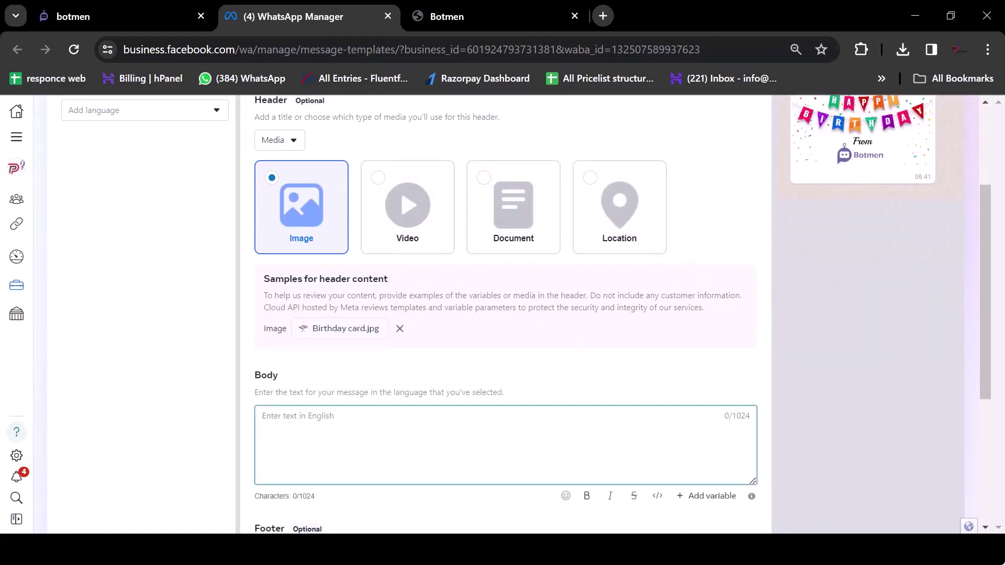
{"action": "key", "text": "alt+Tab"}
{"action": "left_click_drag", "start_coordinate": [754, 264], "coordinate": [31, 249]}
{"action": "key", "text": "ctrl+c"}
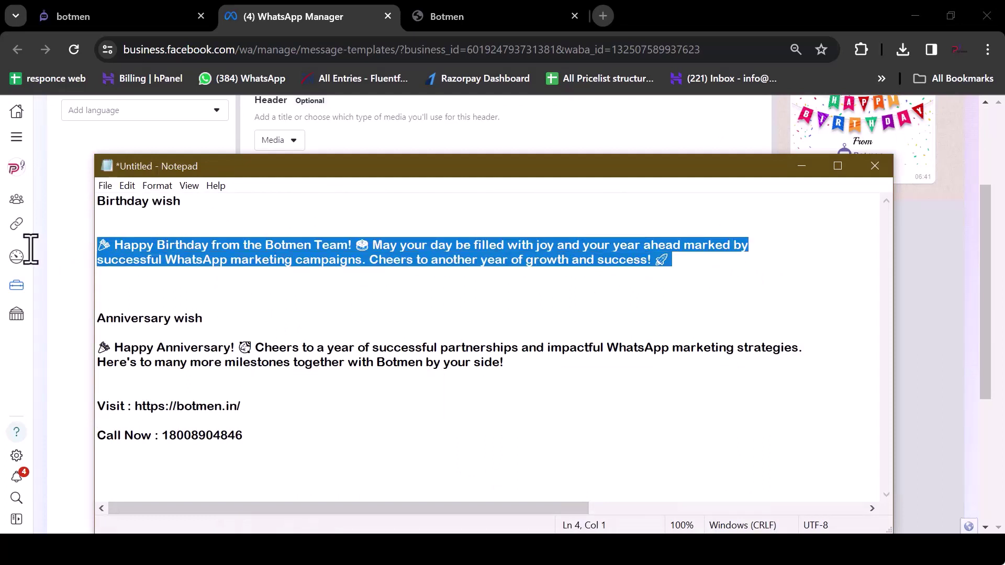
{"action": "left_click", "coordinate": [802, 166]}
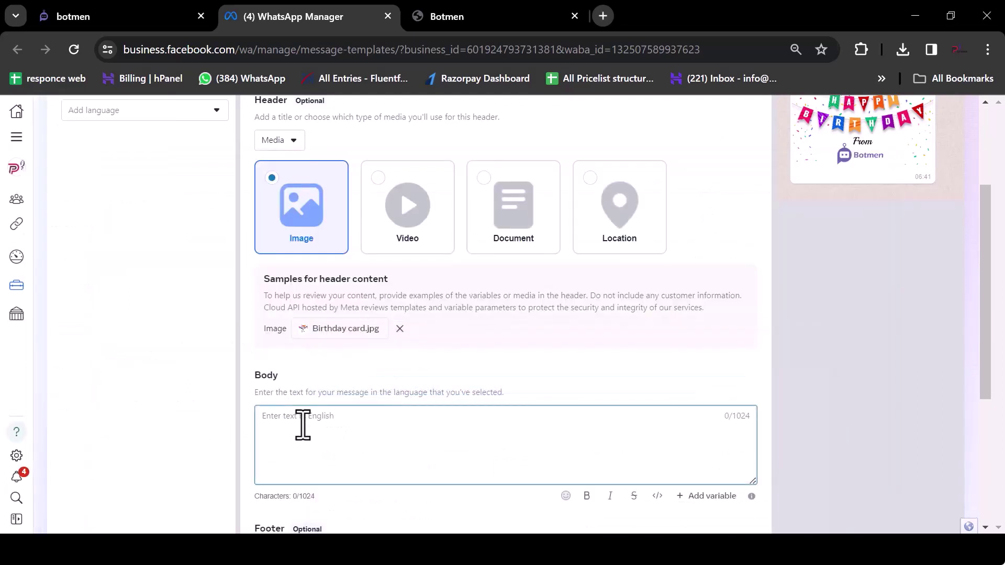
{"action": "key", "text": "ctrl+v"}
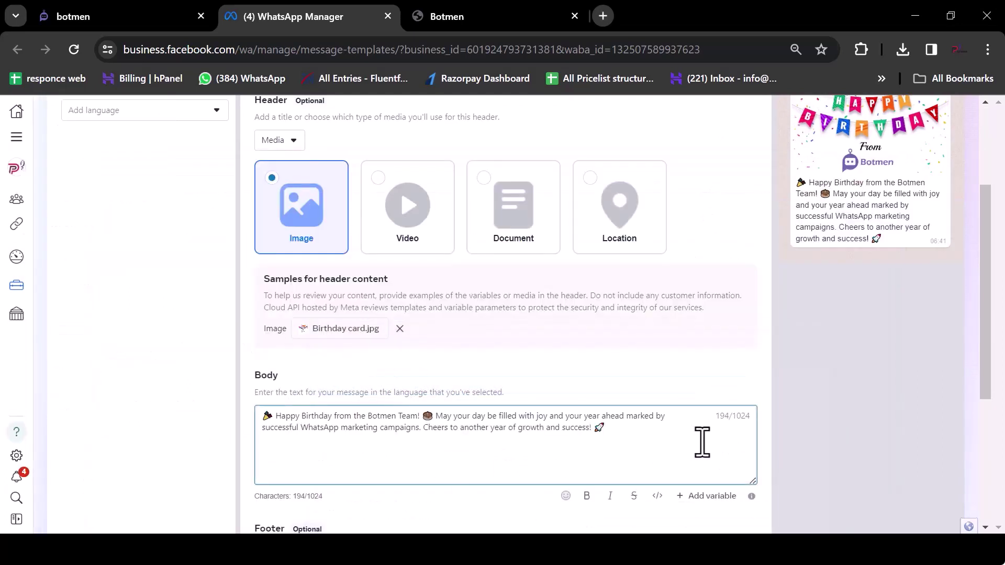
{"action": "scroll", "coordinate": [702, 442], "scroll_direction": "down", "scroll_amount": 3}
Step: Enter 'Copyright By Botmen' as the template footer
{"action": "left_click", "coordinate": [406, 423]}
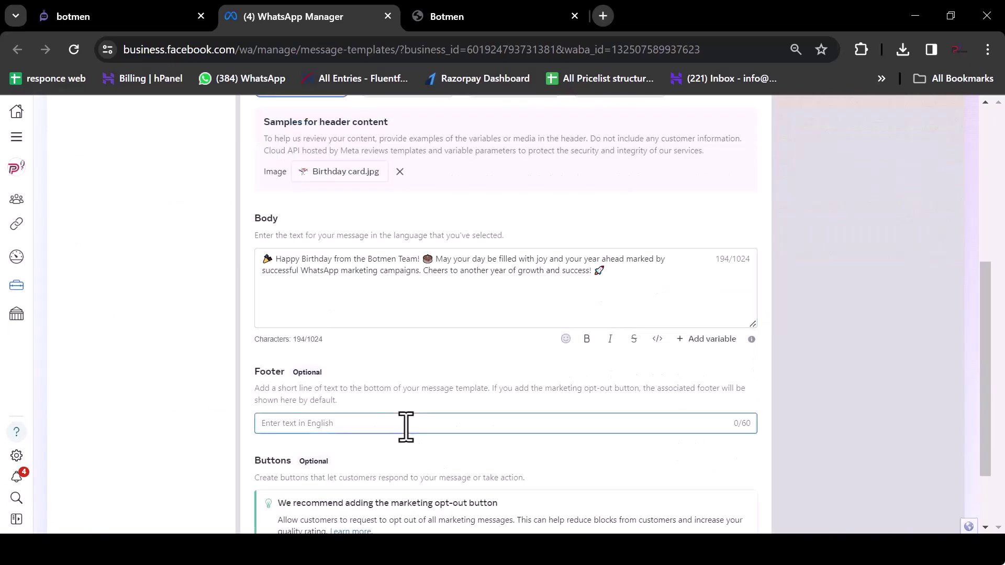
{"action": "type", "text": "Copyright By Botmen"}
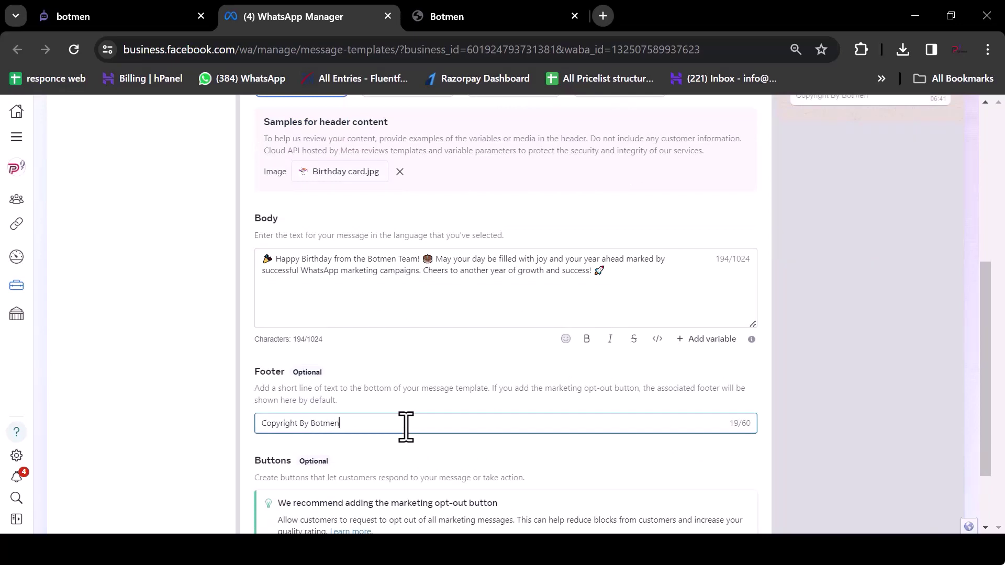
{"action": "scroll", "coordinate": [405, 426], "scroll_direction": "down", "scroll_amount": 2}
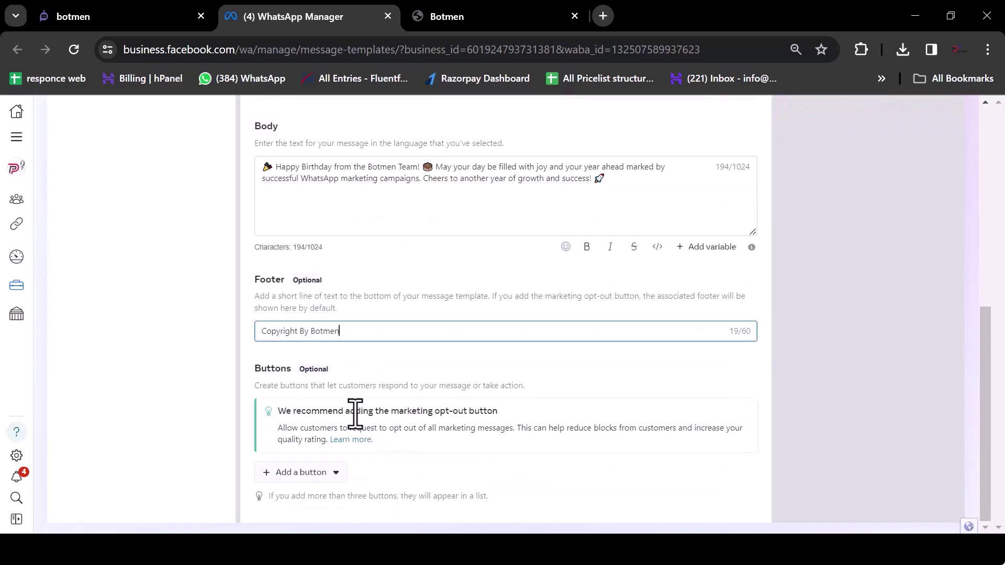
Step: Add a Marketing opt-out quick reply button and accept the opt-out responsibility
{"action": "left_click", "coordinate": [310, 480]}
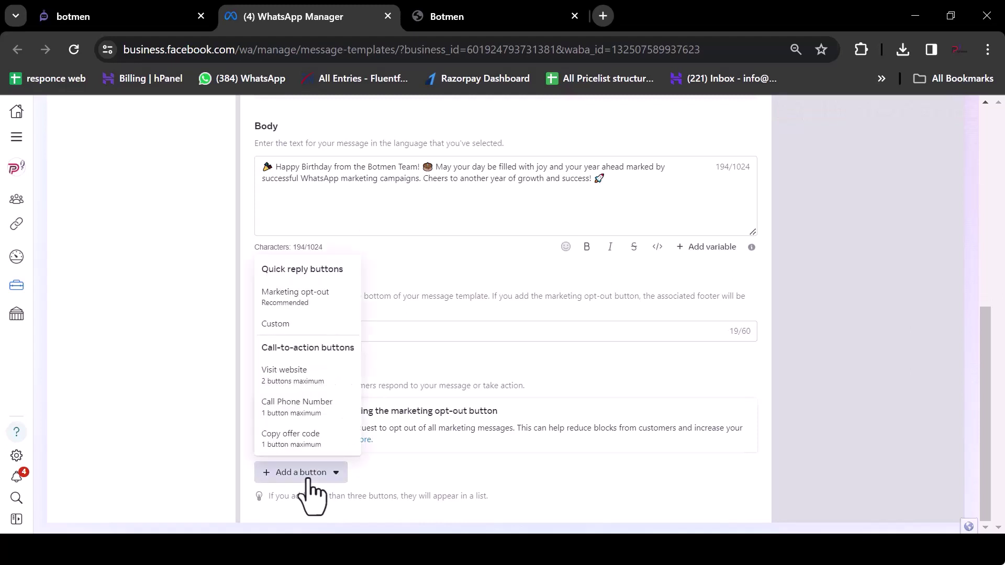
{"action": "left_click", "coordinate": [319, 309]}
{"action": "scroll", "coordinate": [433, 343], "scroll_direction": "down", "scroll_amount": 3}
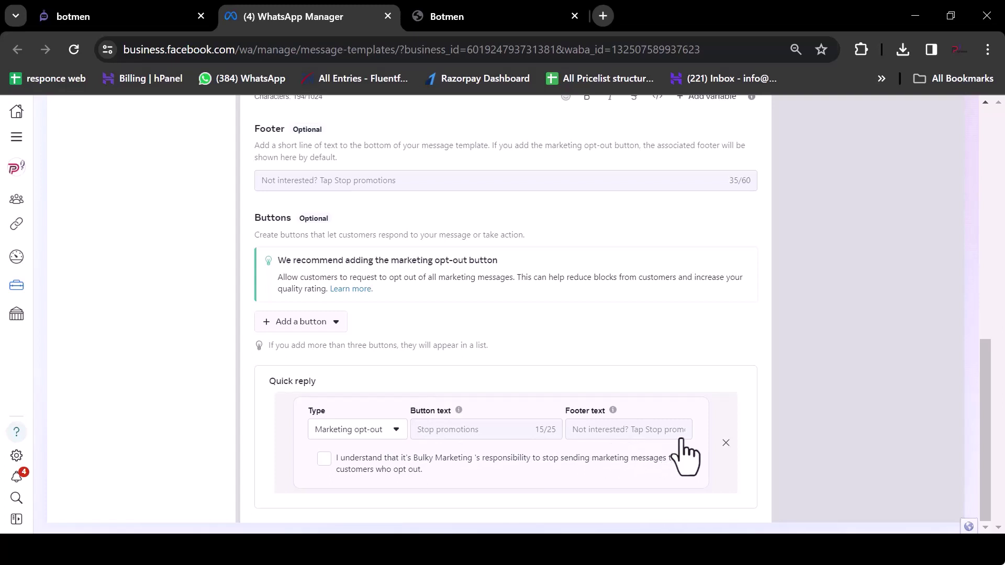
{"action": "left_click", "coordinate": [323, 459]}
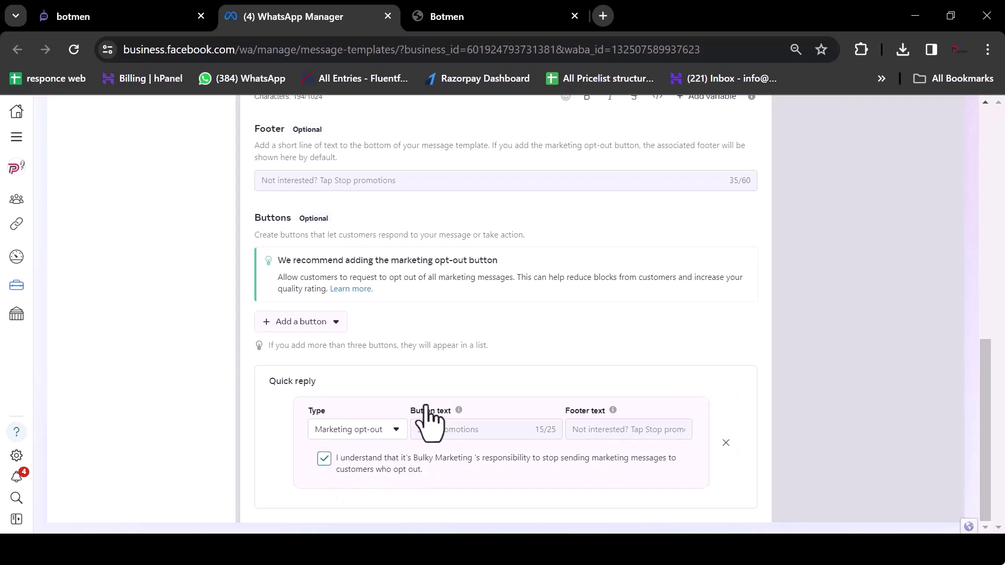
{"action": "left_click", "coordinate": [318, 321]}
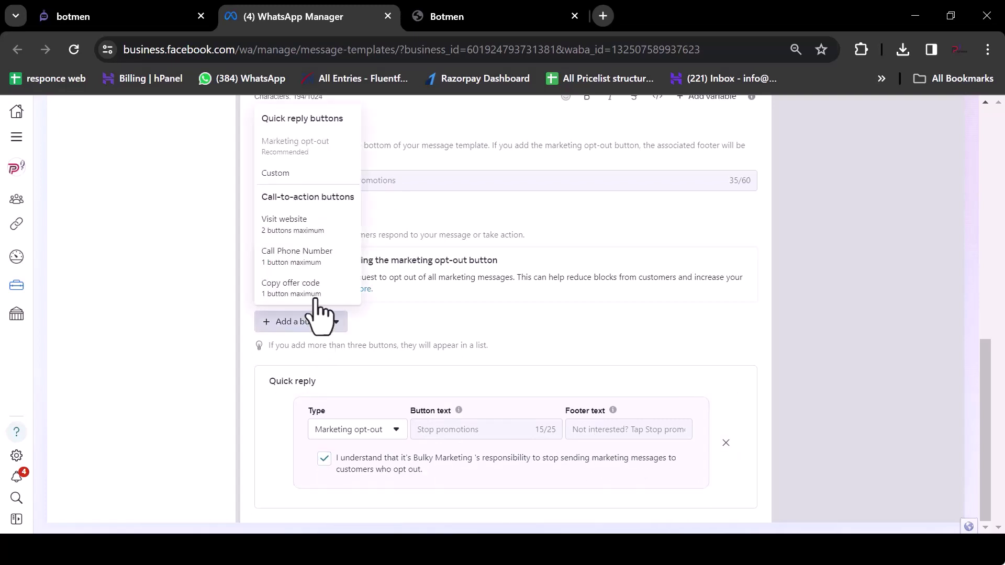
{"action": "left_click", "coordinate": [314, 228]}
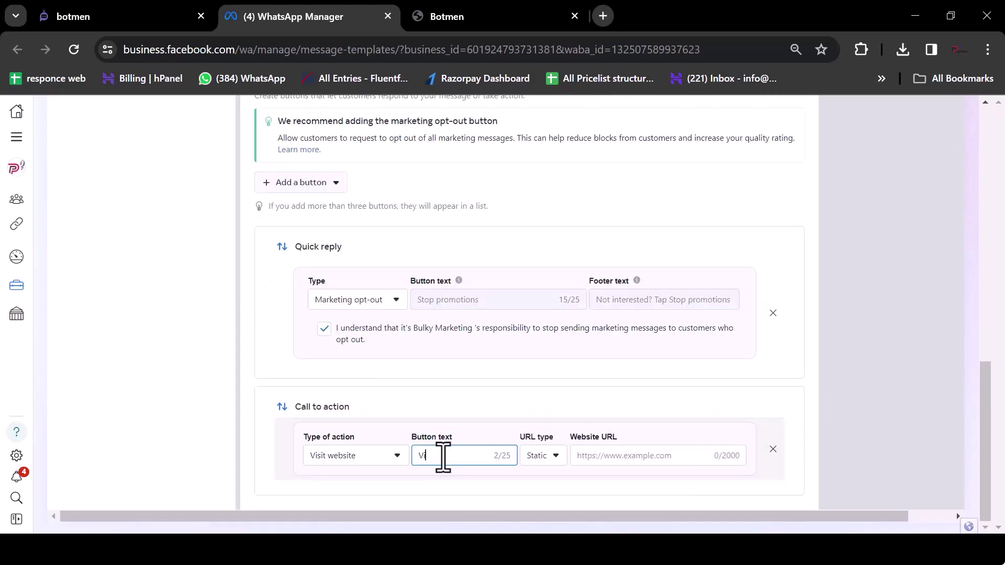
{"action": "left_click", "coordinate": [580, 460]}
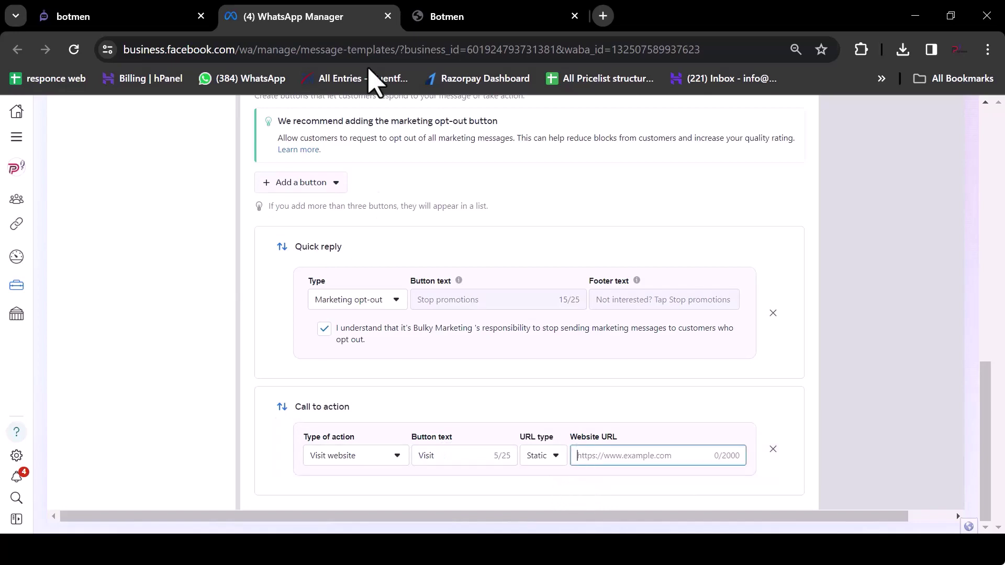
{"action": "left_click", "coordinate": [453, 16]}
{"action": "left_click", "coordinate": [287, 49]}
{"action": "key", "text": "ctrl+c"}
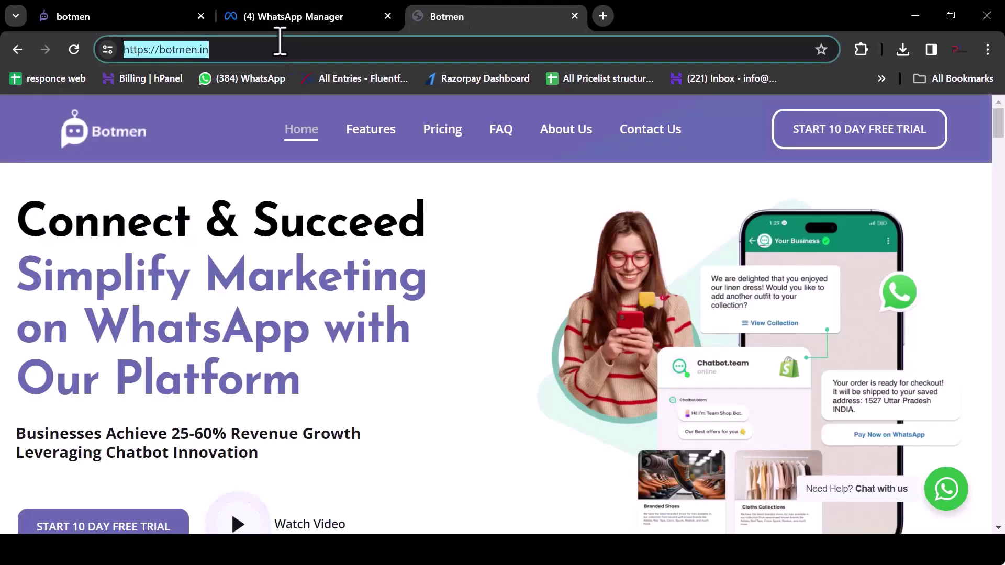
{"action": "left_click", "coordinate": [269, 16]}
{"action": "key", "text": "ctrl+v"}
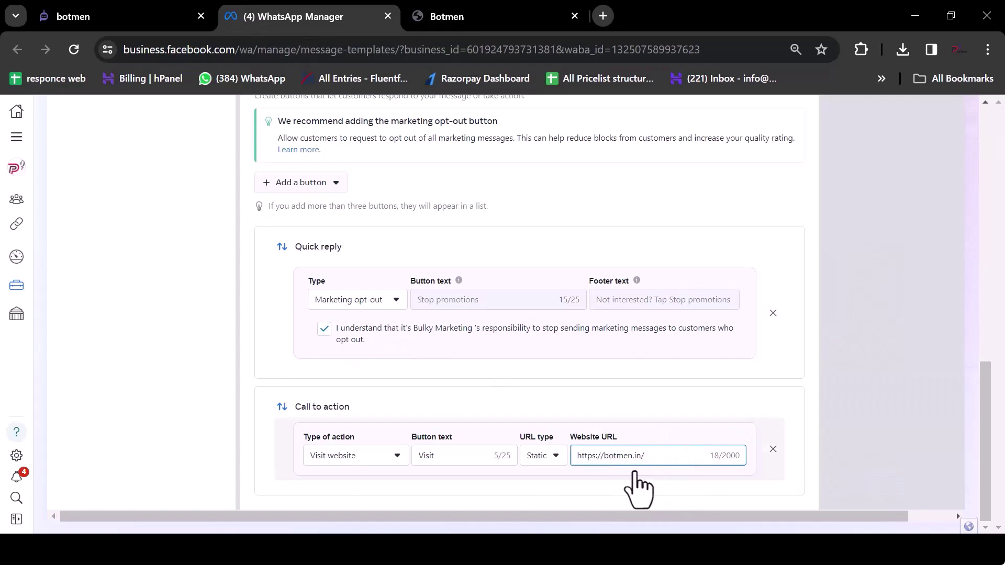
Step: Add a Call phone number button with country code India +91 and begin typing its number
{"action": "left_click", "coordinate": [320, 184]}
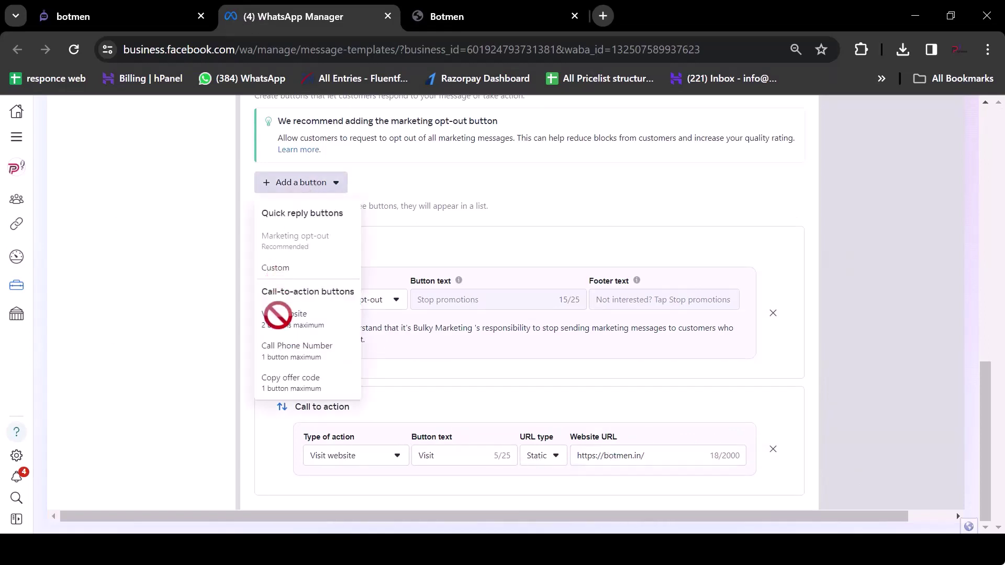
{"action": "left_click", "coordinate": [280, 352]}
{"action": "scroll", "coordinate": [469, 443], "scroll_direction": "down", "scroll_amount": 1}
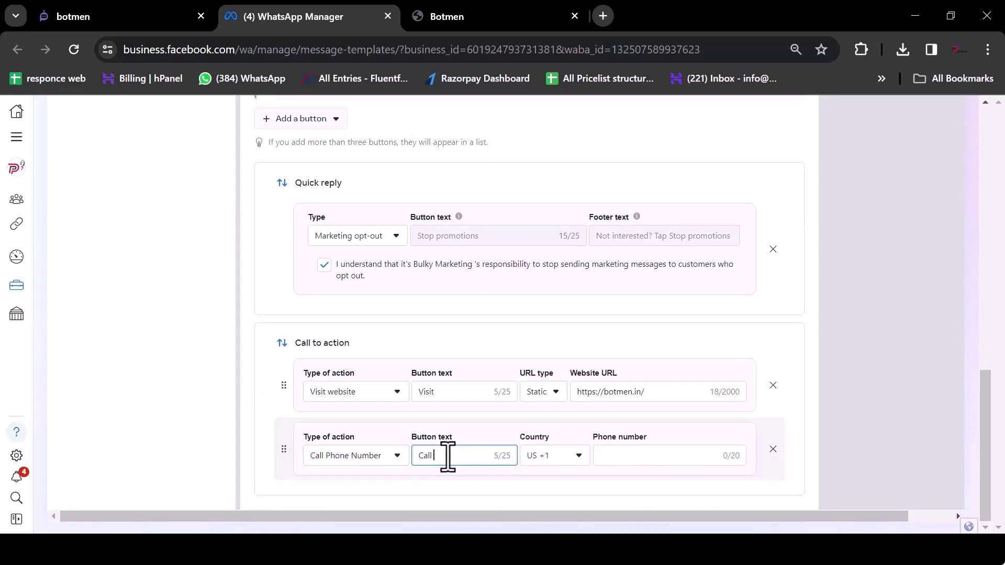
{"action": "left_click", "coordinate": [531, 461]}
{"action": "type", "text": "91"}
{"action": "key", "text": "Return"}
{"action": "left_click", "coordinate": [610, 457]}
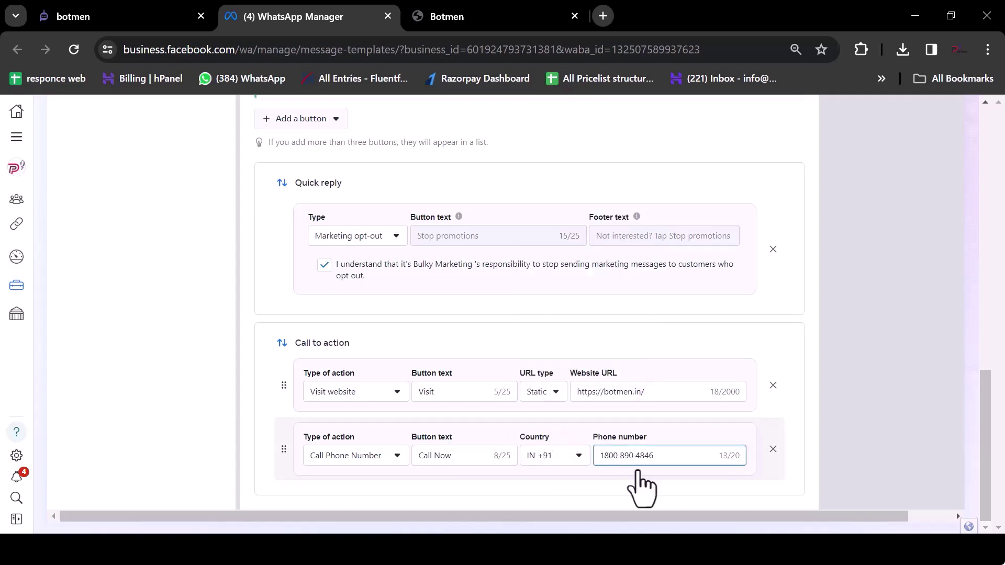
{"action": "scroll", "coordinate": [790, 493], "scroll_direction": "up", "scroll_amount": 7}
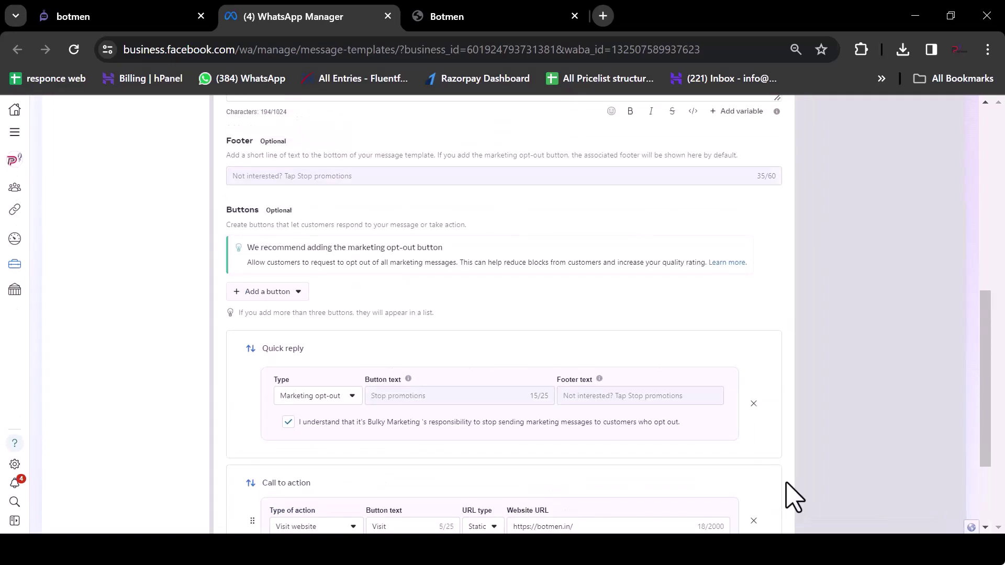
Step: Submit the birthday template, confirm the English content, and dismiss the submitted notice
{"action": "scroll", "coordinate": [792, 496], "scroll_direction": "up", "scroll_amount": 5}
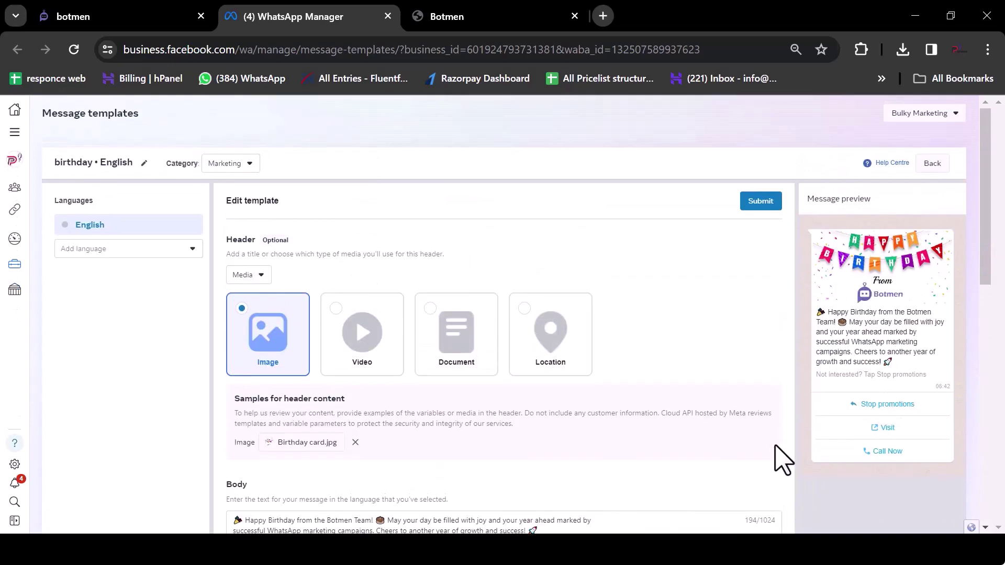
{"action": "left_click", "coordinate": [761, 202]}
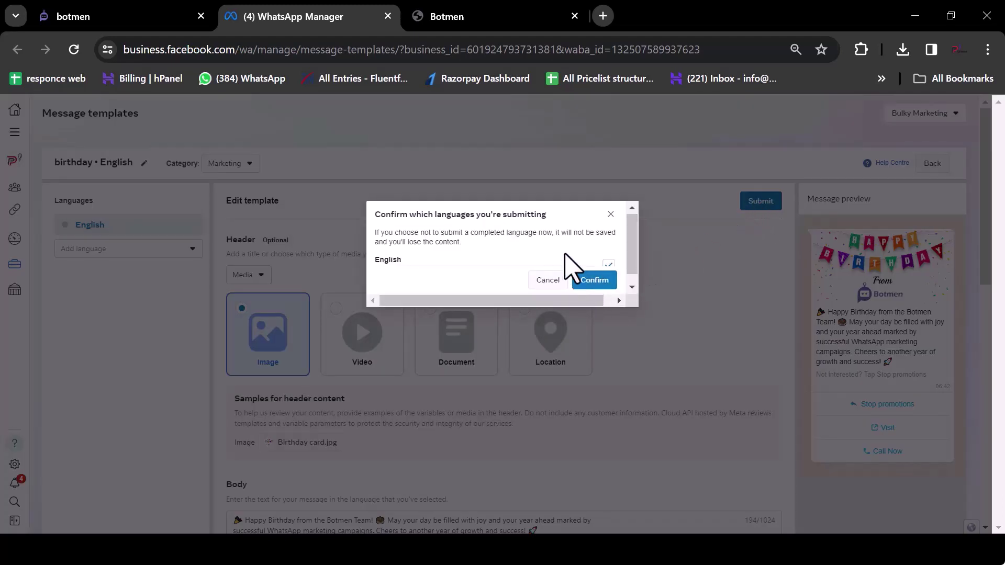
{"action": "scroll", "coordinate": [615, 286], "scroll_direction": "down", "scroll_amount": 1}
{"action": "left_click", "coordinate": [604, 273]}
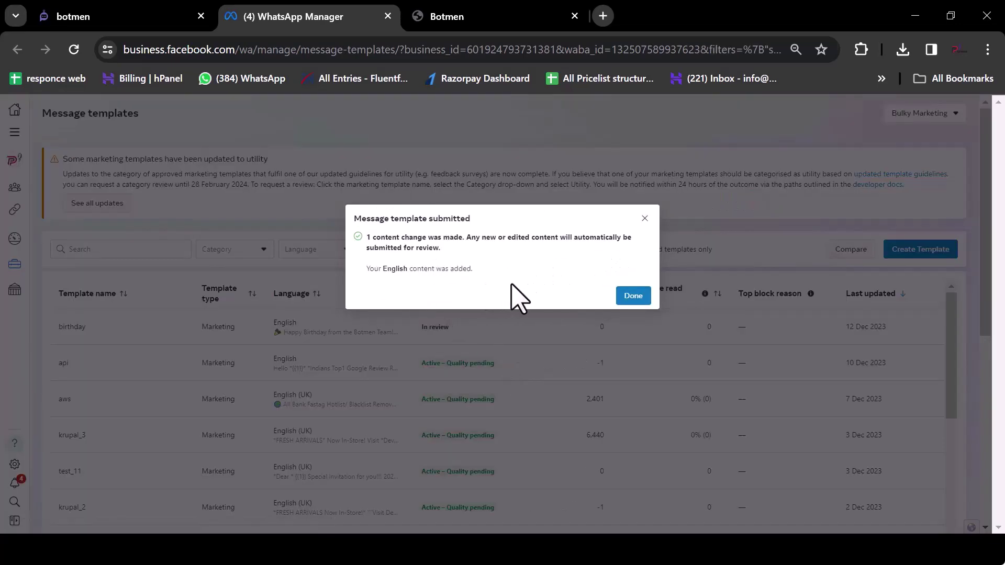
{"action": "left_click", "coordinate": [633, 296]}
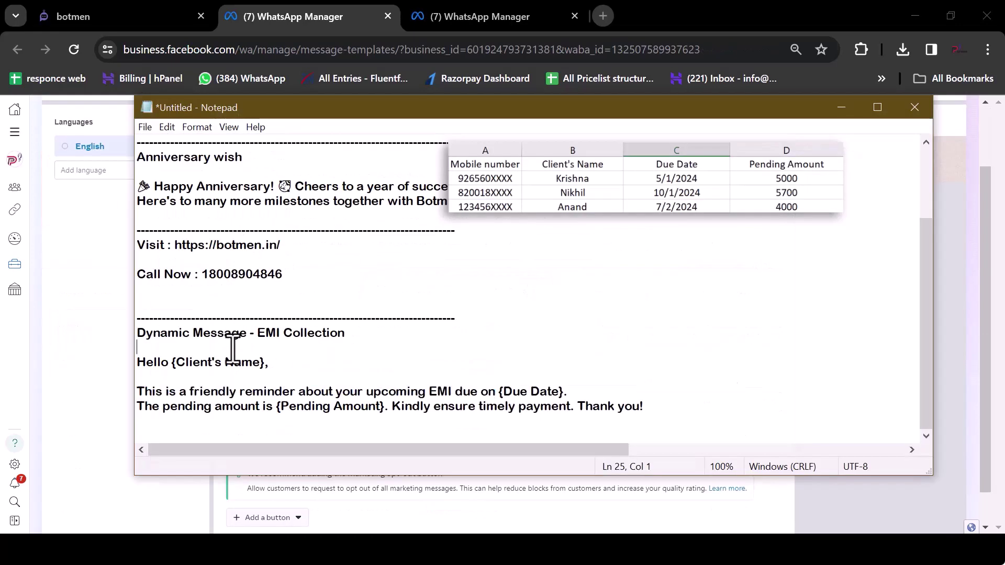
Step: Write the body's first lines: 'Hello {{1}}' and the EMI reminder sentence ending 'due on {{2}}'
{"action": "left_click_drag", "start_coordinate": [173, 362], "coordinate": [121, 361]}
{"action": "key", "text": "ctrl+c"}
{"action": "key", "text": "alt+Tab"}
{"action": "left_click", "coordinate": [289, 307]}
{"action": "key", "text": "ctrl+v"}
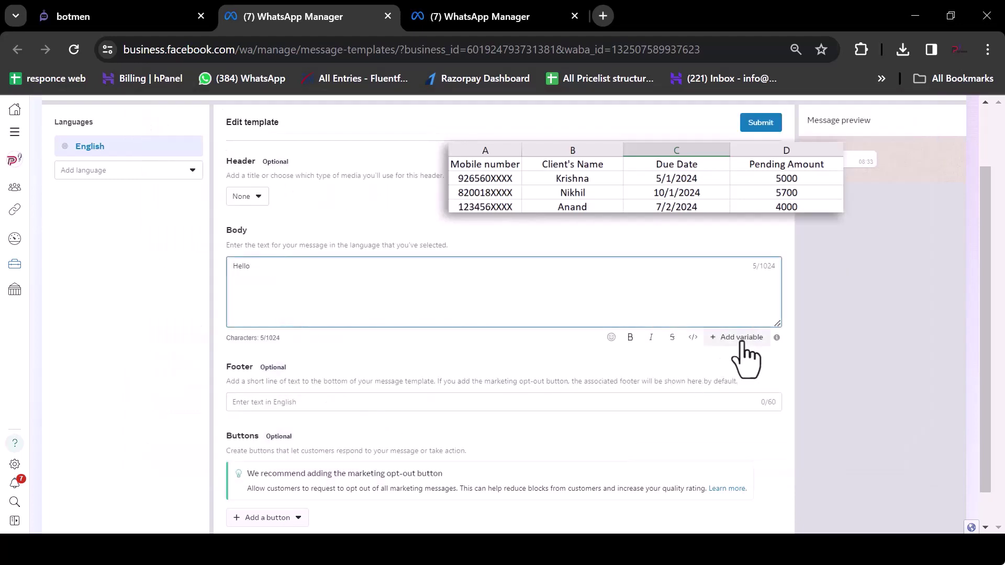
{"action": "left_click", "coordinate": [741, 337]}
{"action": "key", "text": "alt+Tab"}
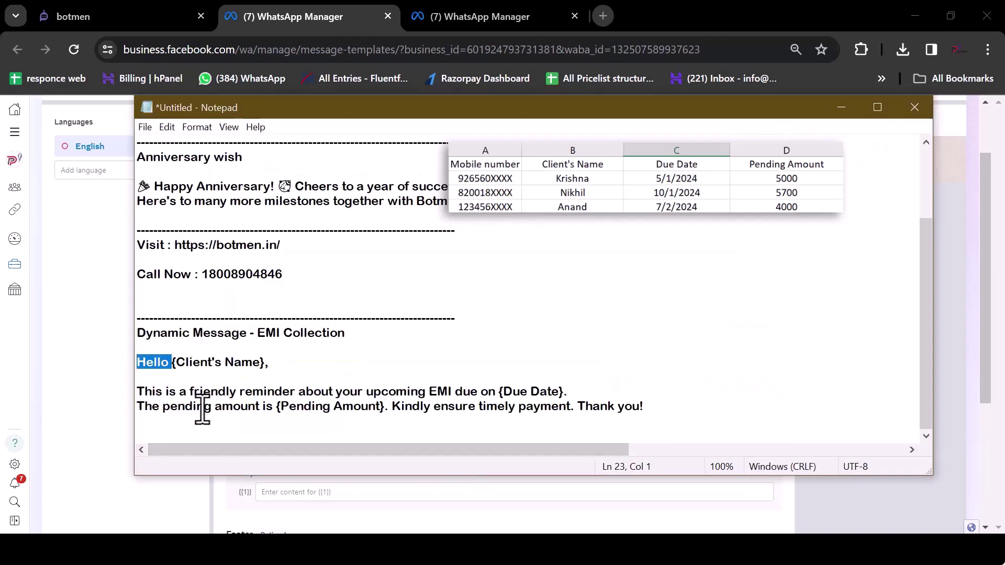
{"action": "left_click_drag", "start_coordinate": [137, 391], "coordinate": [510, 391]}
{"action": "key", "text": "ctrl+c"}
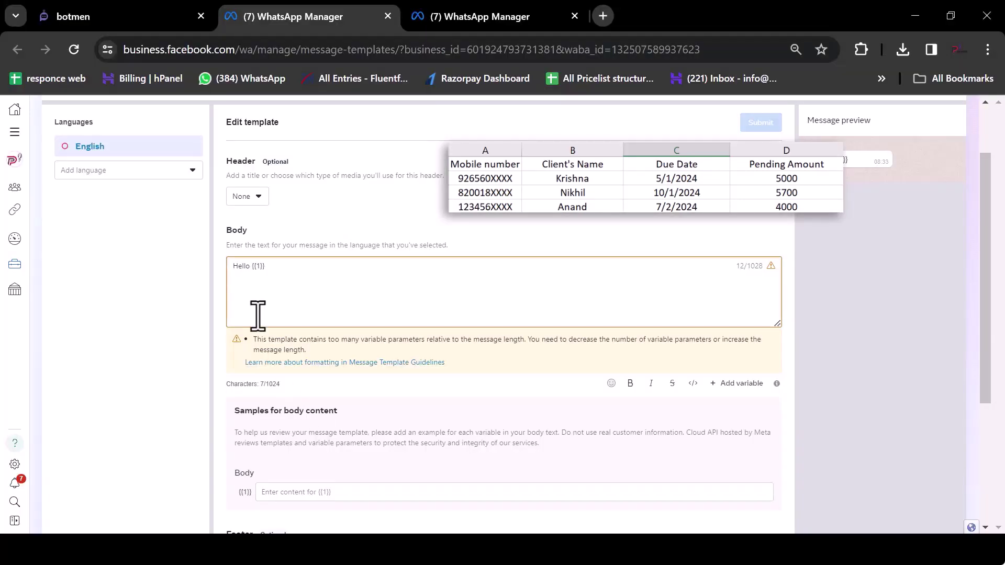
{"action": "left_click", "coordinate": [259, 317]}
{"action": "key", "text": "Return"}
{"action": "key", "text": "ctrl+v"}
{"action": "left_click", "coordinate": [741, 338]}
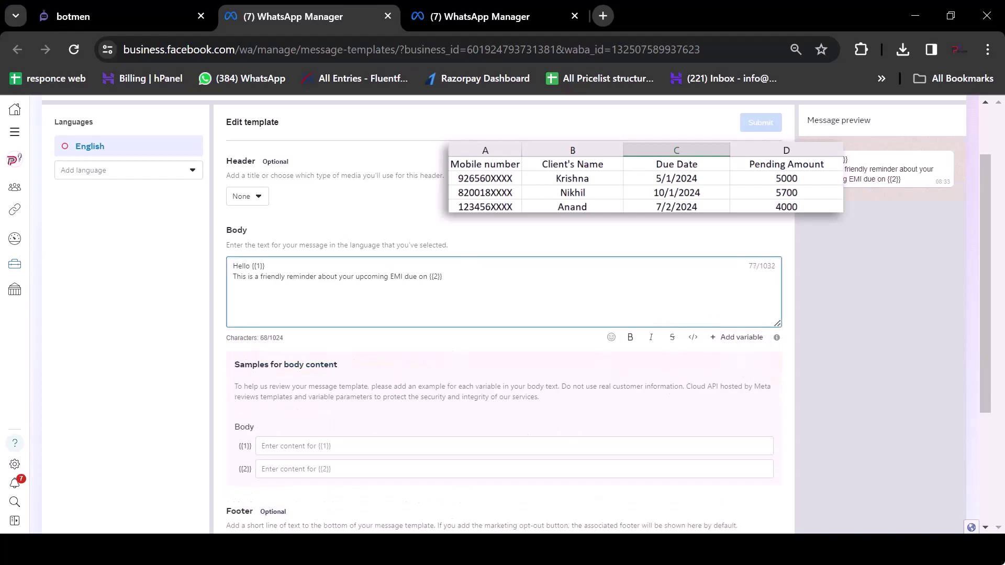
Step: Add 'The pending amount is {{3}}' and the closing 'Kindly ensure timely payment. Thank you!'
{"action": "key", "text": "alt+Tab"}
{"action": "left_click_drag", "start_coordinate": [274, 407], "coordinate": [148, 407]}
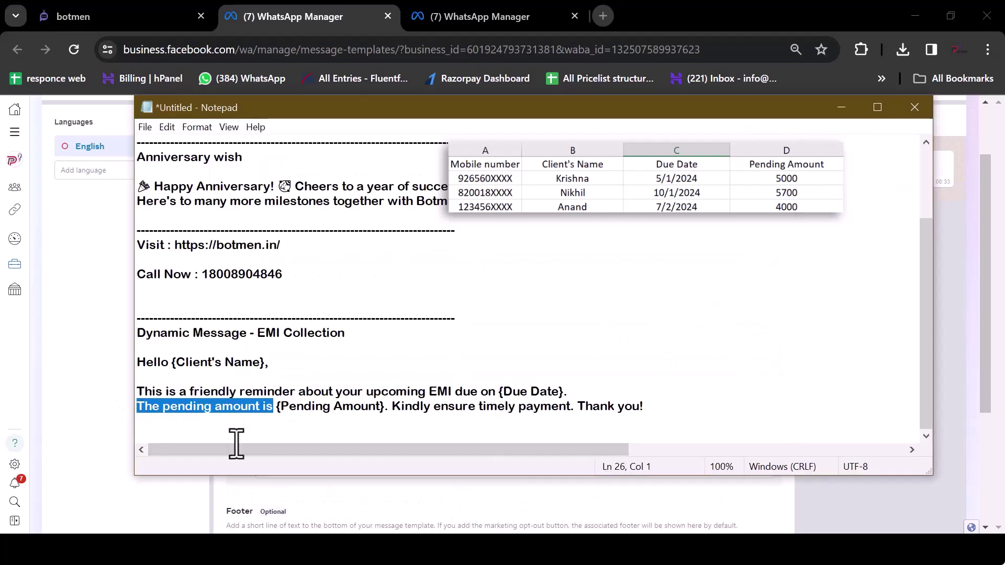
{"action": "key", "text": "ctrl+c"}
{"action": "key", "text": "alt+Tab"}
{"action": "key", "text": "Return"}
{"action": "key", "text": "ctrl+v"}
{"action": "left_click", "coordinate": [738, 337]}
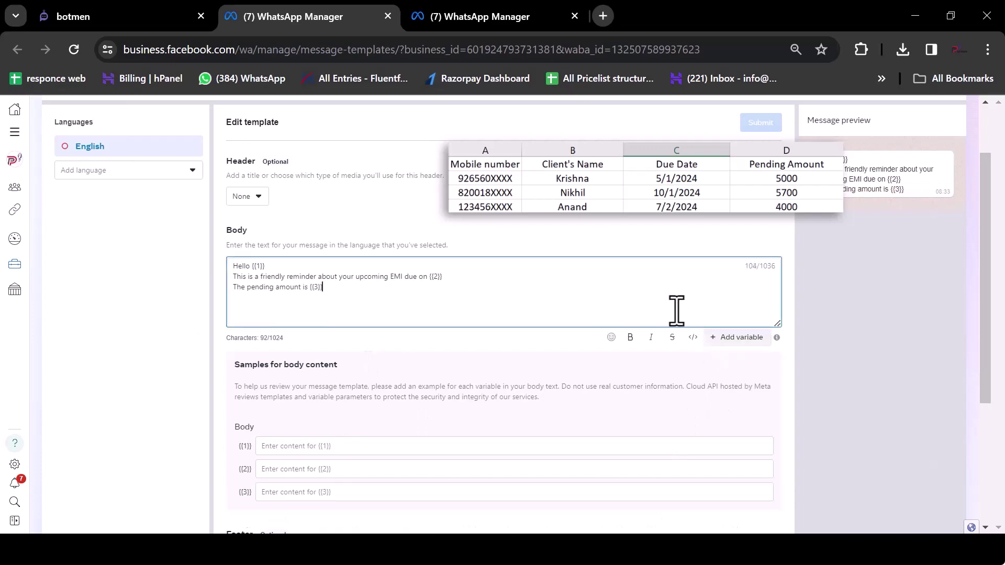
{"action": "key", "text": "alt+Tab"}
{"action": "left_click_drag", "start_coordinate": [392, 406], "coordinate": [681, 482]}
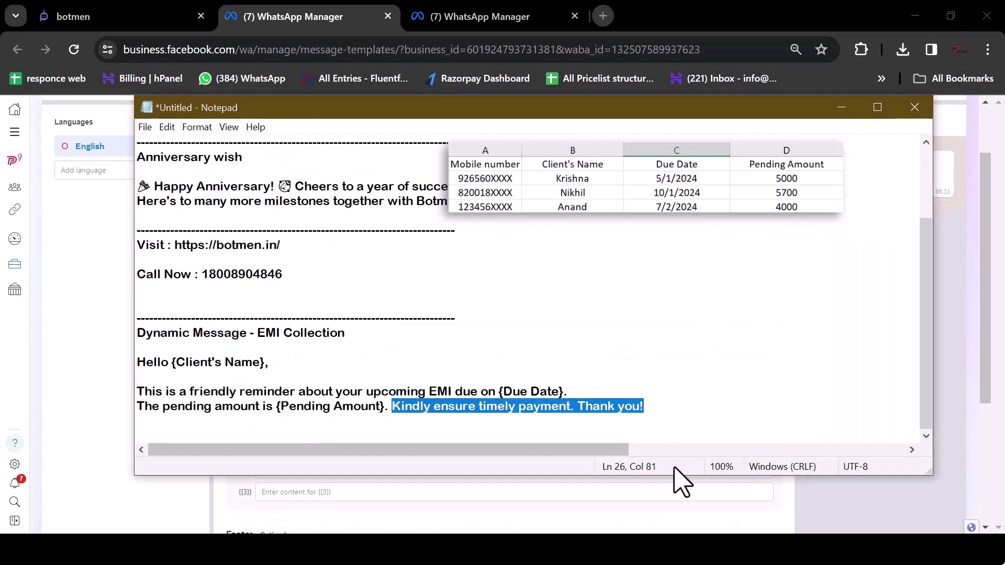
{"action": "key", "text": "ctrl+c"}
{"action": "key", "text": "alt+Tab"}
{"action": "key", "text": "ctrl+v"}
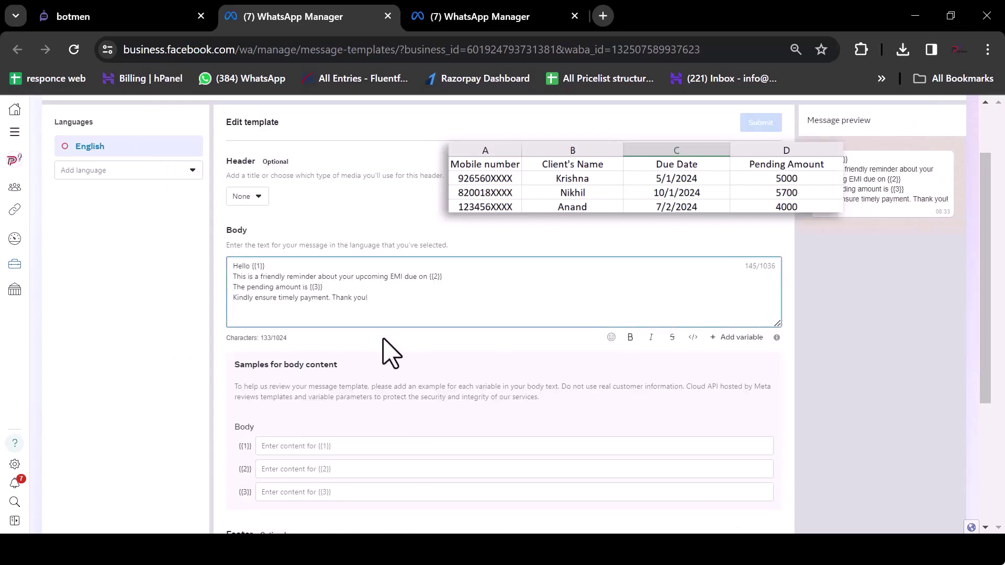
Step: Enter Client's Name as the sample value for variable {{1}}
{"action": "scroll", "coordinate": [278, 474], "scroll_direction": "down", "scroll_amount": 2}
{"action": "left_click", "coordinate": [332, 369]}
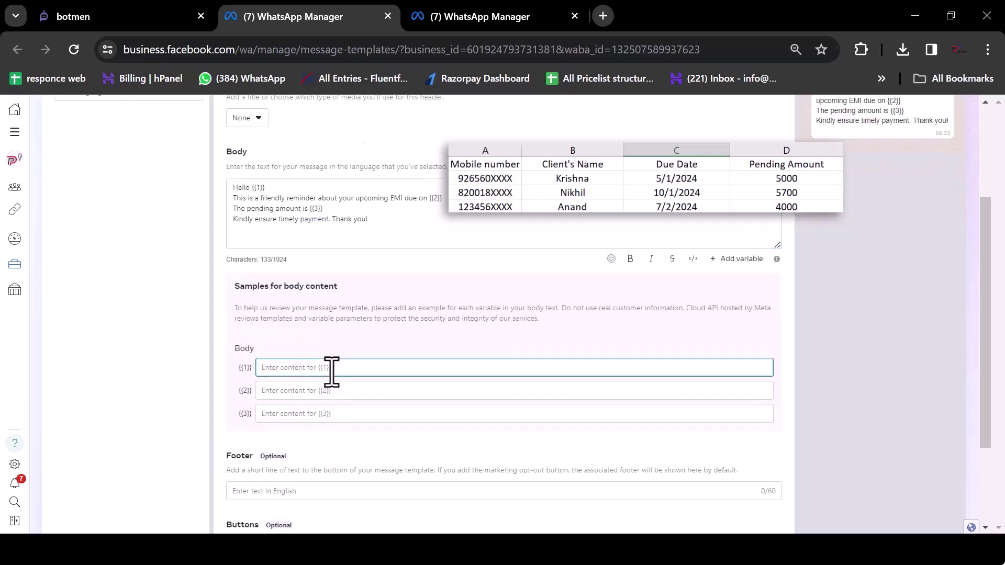
{"action": "key", "text": "alt+Tab"}
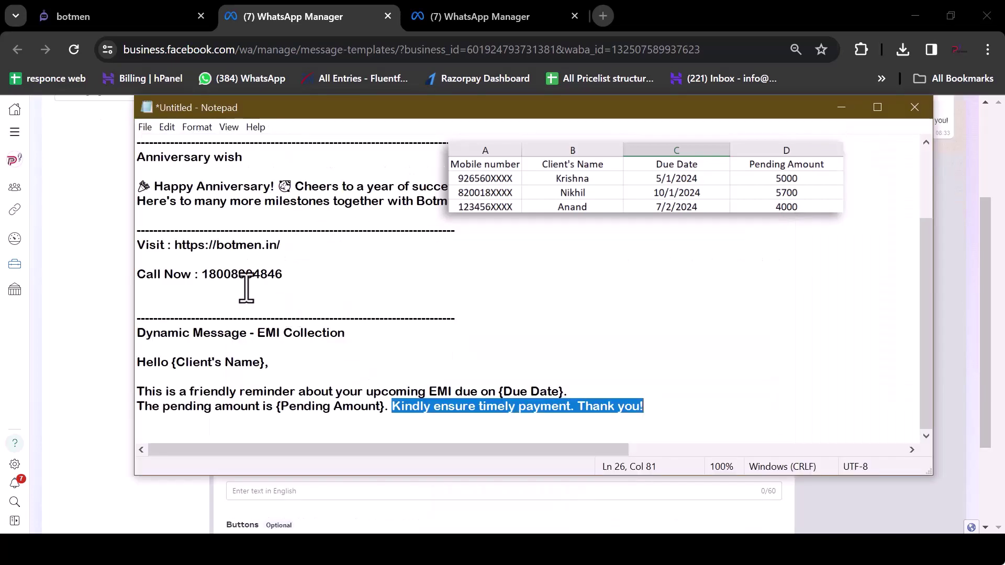
{"action": "left_click_drag", "start_coordinate": [261, 362], "coordinate": [181, 362]}
{"action": "key", "text": "alt+Tab"}
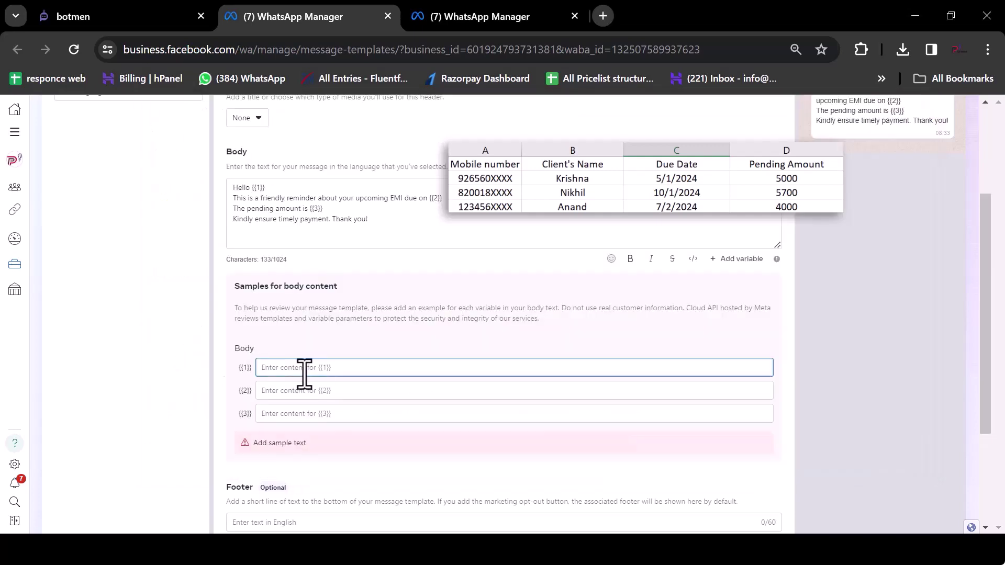
{"action": "key", "text": "ctrl+v"}
{"action": "key", "text": "Tab"}
Step: Enter Due Date and Pending Amount as the samples for {{2}} and {{3}}
{"action": "key", "text": "alt+Tab"}
{"action": "left_click_drag", "start_coordinate": [501, 390], "coordinate": [561, 390]}
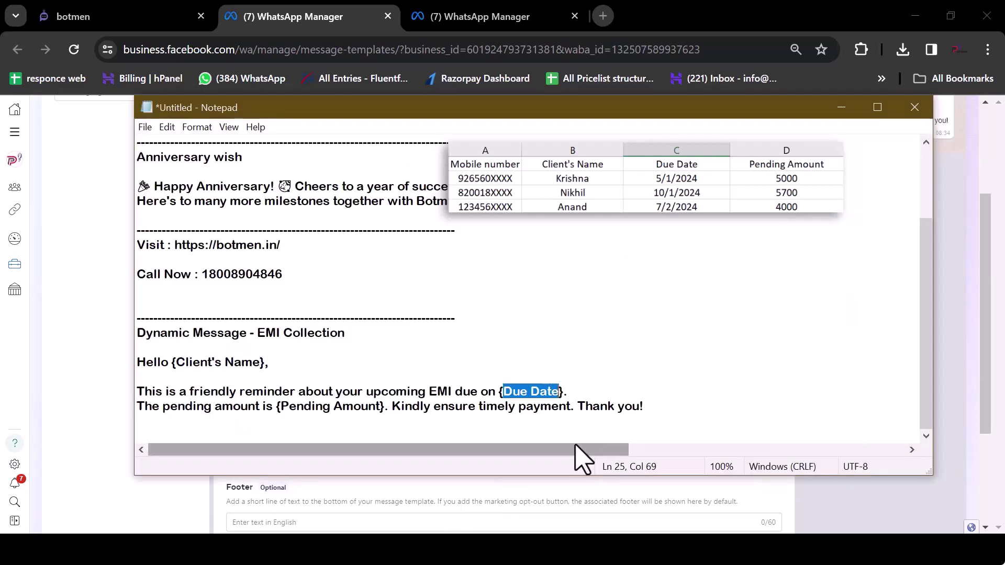
{"action": "key", "text": "ctrl+c"}
{"action": "key", "text": "alt+Tab"}
{"action": "key", "text": "ctrl+v"}
{"action": "key", "text": "alt+Tab"}
{"action": "left_click_drag", "start_coordinate": [381, 412], "coordinate": [285, 412]}
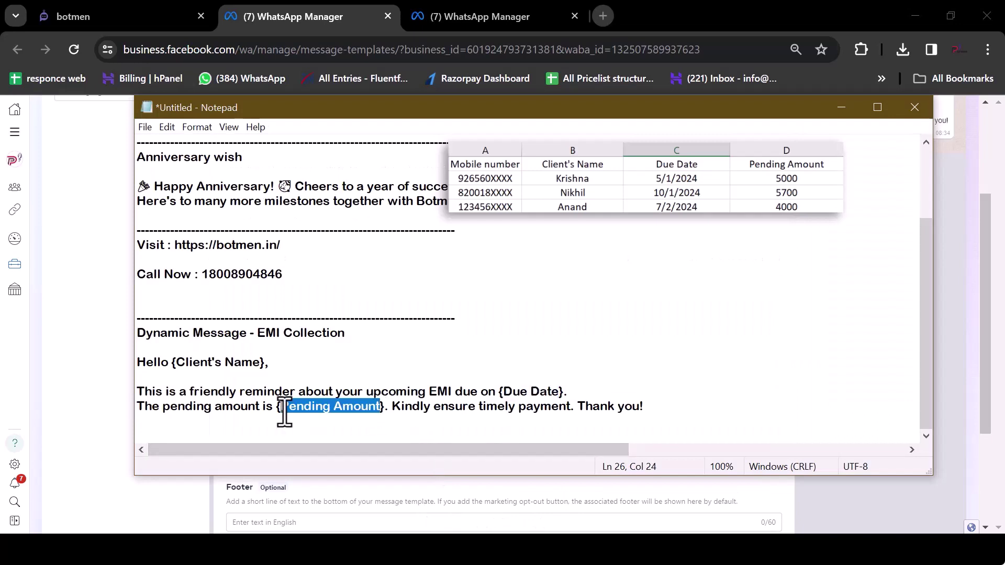
{"action": "key", "text": "ctrl+c"}
{"action": "key", "text": "alt+Tab"}
{"action": "key", "text": "ctrl+v"}
Step: Add a Marketing opt-out button to the dynamic template, accept the consent, and submit it
{"action": "scroll", "coordinate": [377, 403], "scroll_direction": "down", "scroll_amount": 2}
{"action": "scroll", "coordinate": [364, 476], "scroll_direction": "up", "scroll_amount": 5}
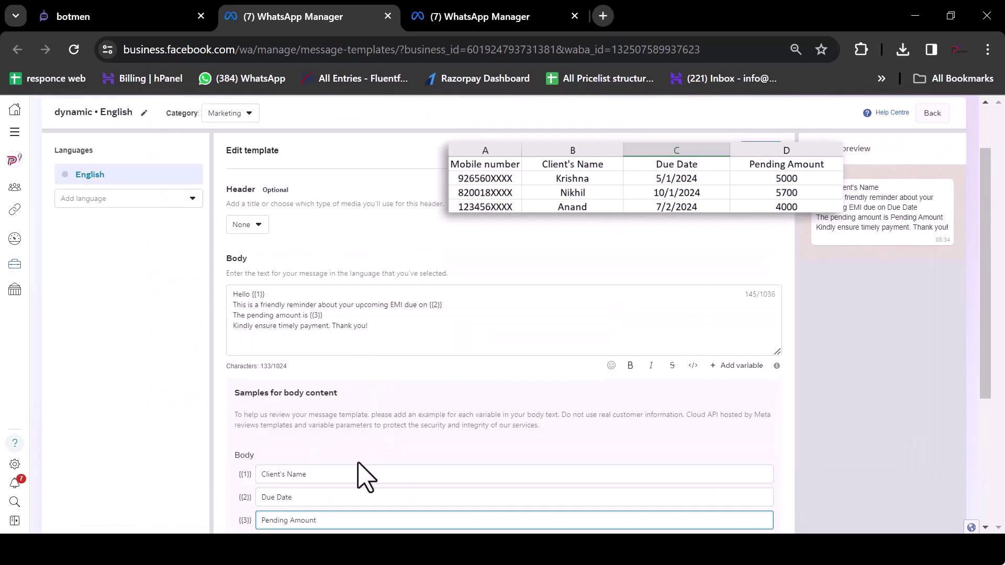
{"action": "scroll", "coordinate": [300, 345], "scroll_direction": "down", "scroll_amount": 5}
{"action": "left_click", "coordinate": [268, 479]}
{"action": "left_click", "coordinate": [273, 340]}
{"action": "left_click", "coordinate": [602, 477]}
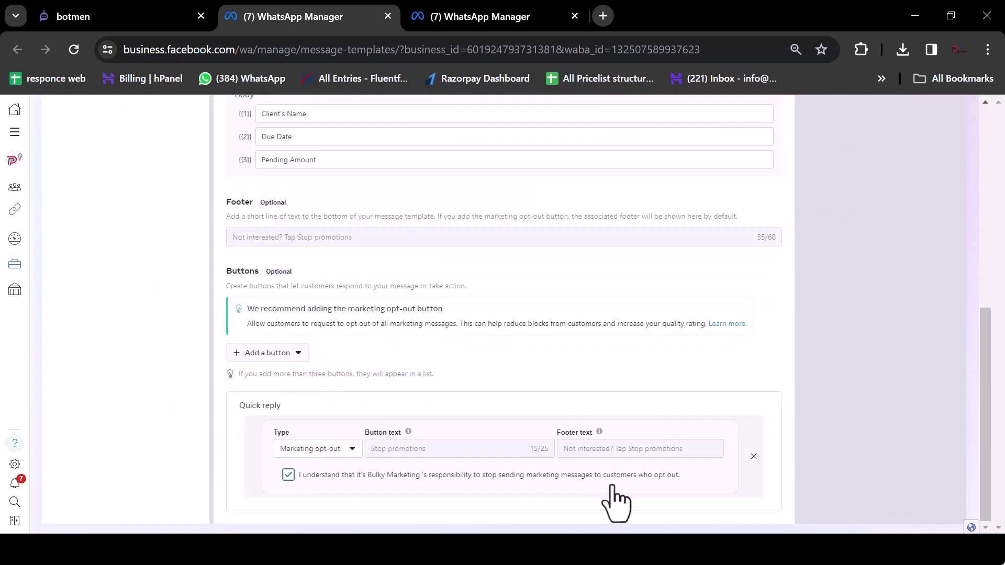
{"action": "scroll", "coordinate": [580, 291], "scroll_direction": "up", "scroll_amount": 10}
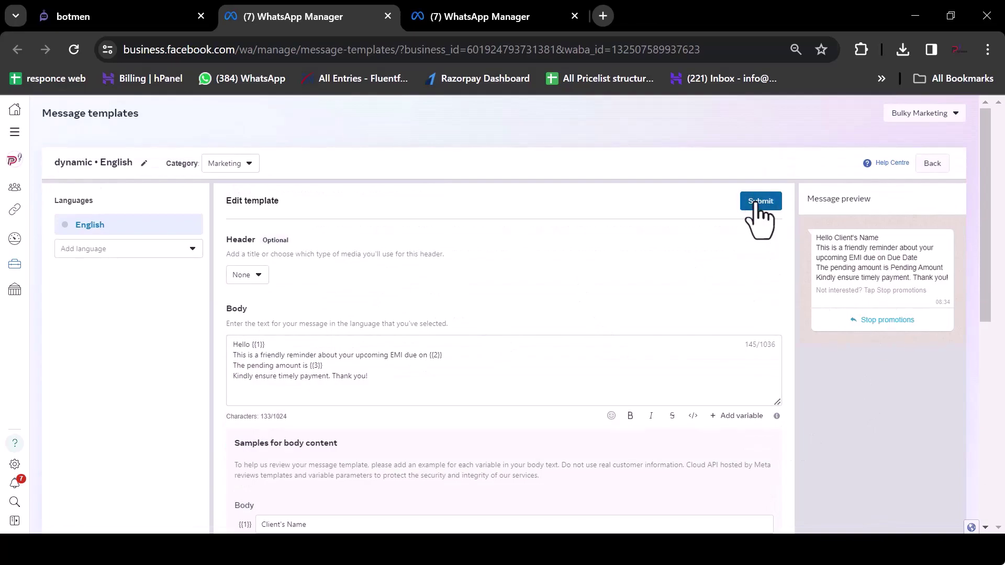
{"action": "left_click", "coordinate": [759, 201]}
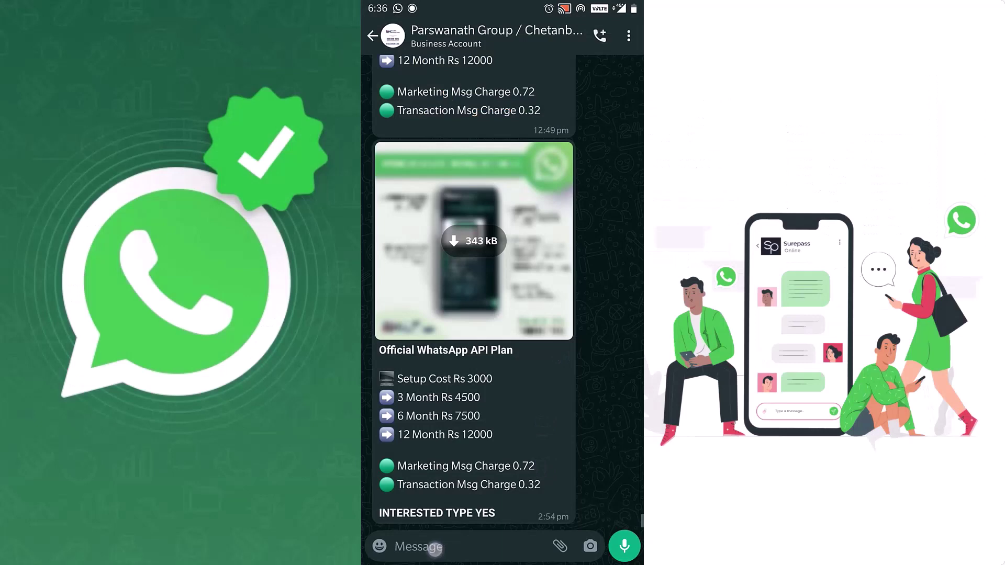
Step: Send the message 'Hi' in the WhatsApp business chat on the phone
{"action": "left_click", "coordinate": [435, 549]}
{"action": "type", "text": "H"}
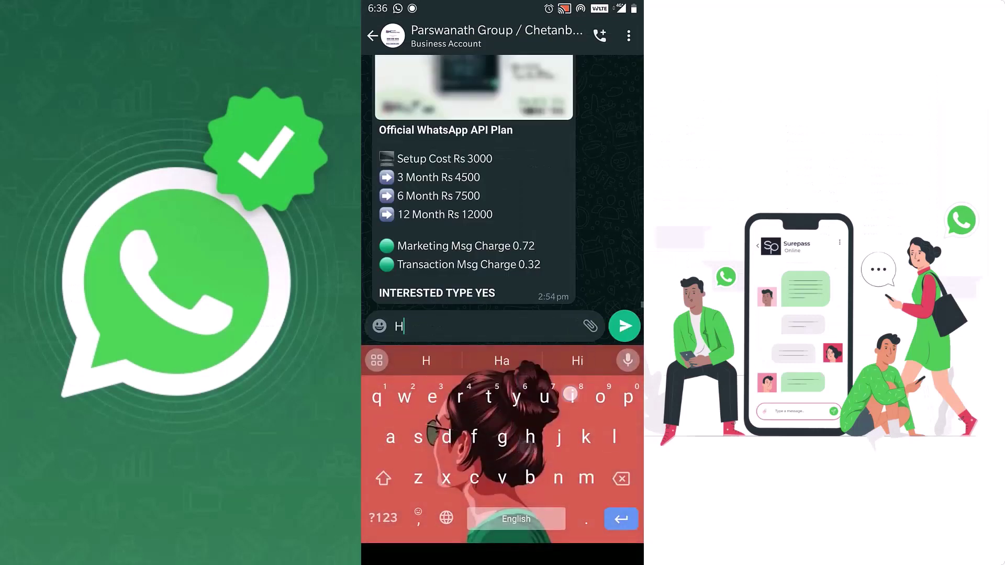
{"action": "type", "text": "i"}
{"action": "left_click", "coordinate": [624, 326]}
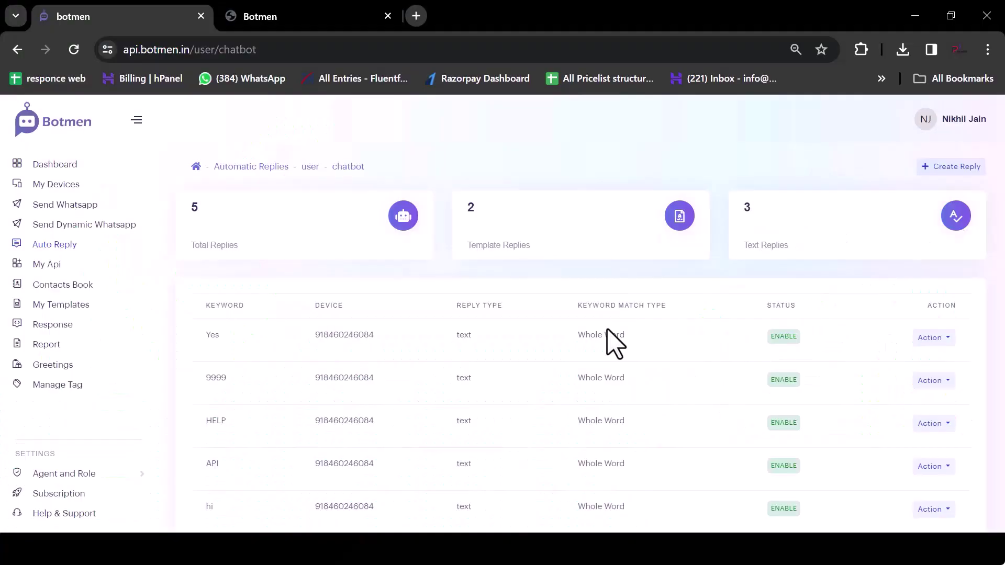
Step: Create a WhatsApp-device auto reply for keyword NO answering 'Thanks for your response' as plain text
{"action": "left_click", "coordinate": [936, 168]}
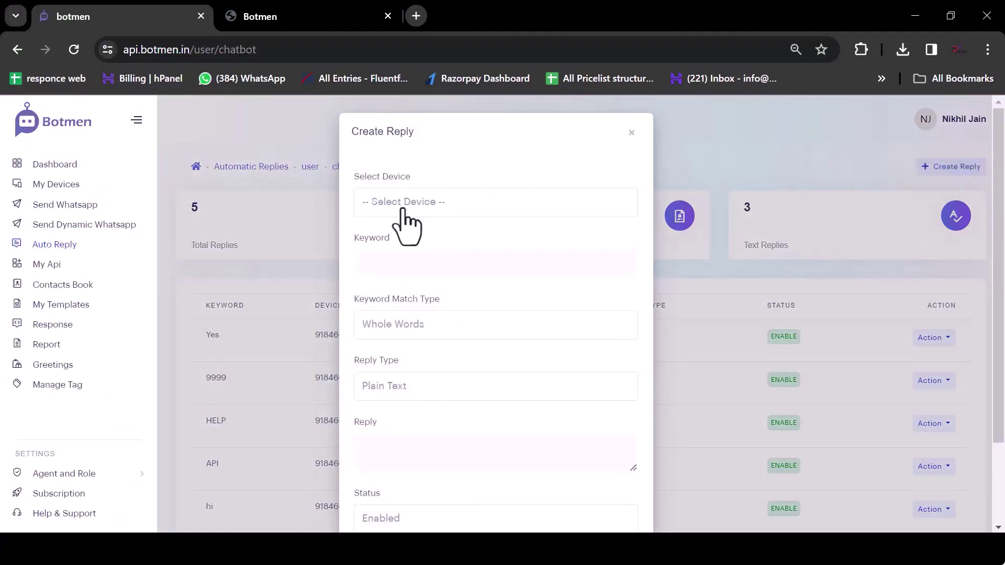
{"action": "left_click", "coordinate": [402, 208]}
{"action": "left_click", "coordinate": [405, 292]}
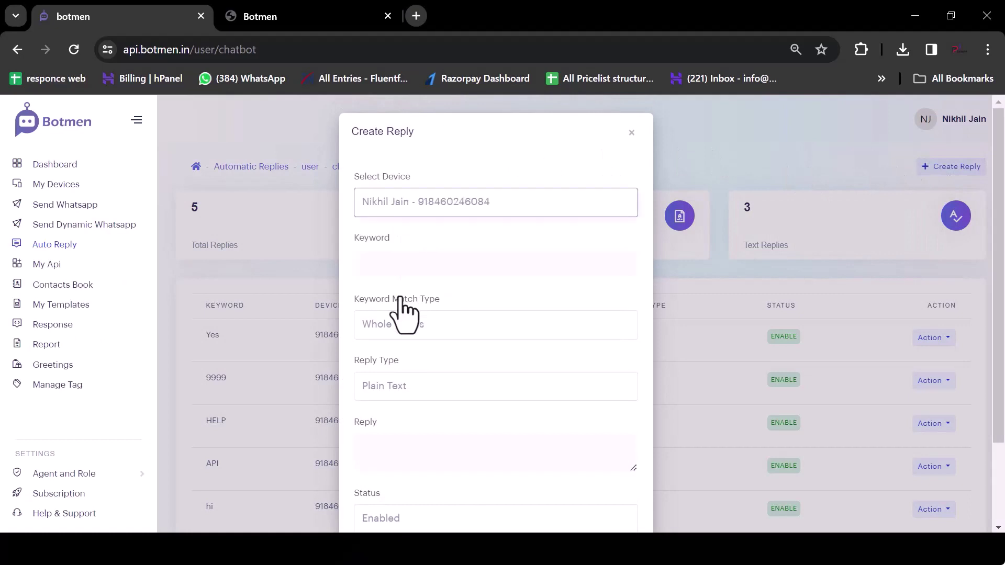
{"action": "left_click", "coordinate": [396, 264]}
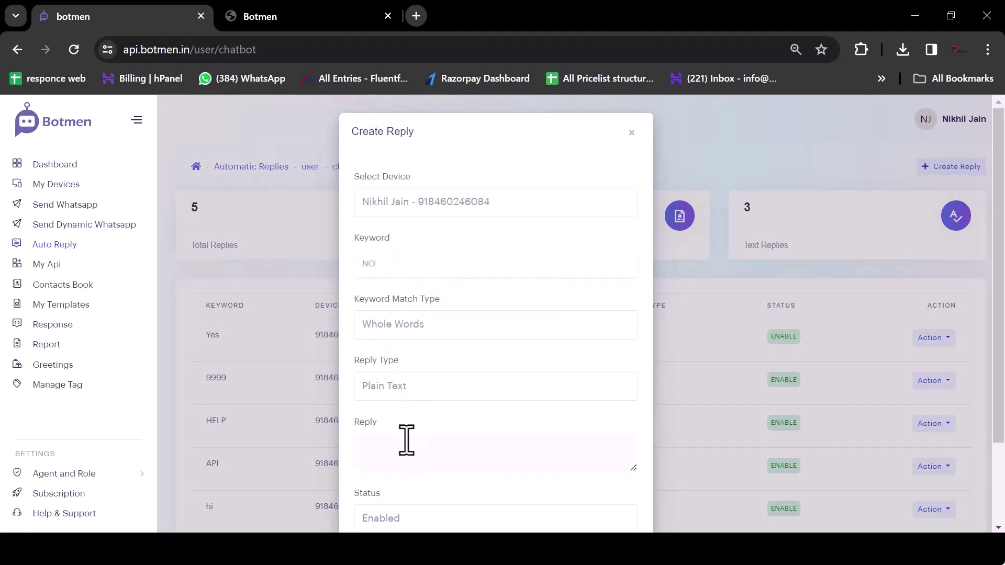
{"action": "scroll", "coordinate": [416, 419], "scroll_direction": "down", "scroll_amount": 2}
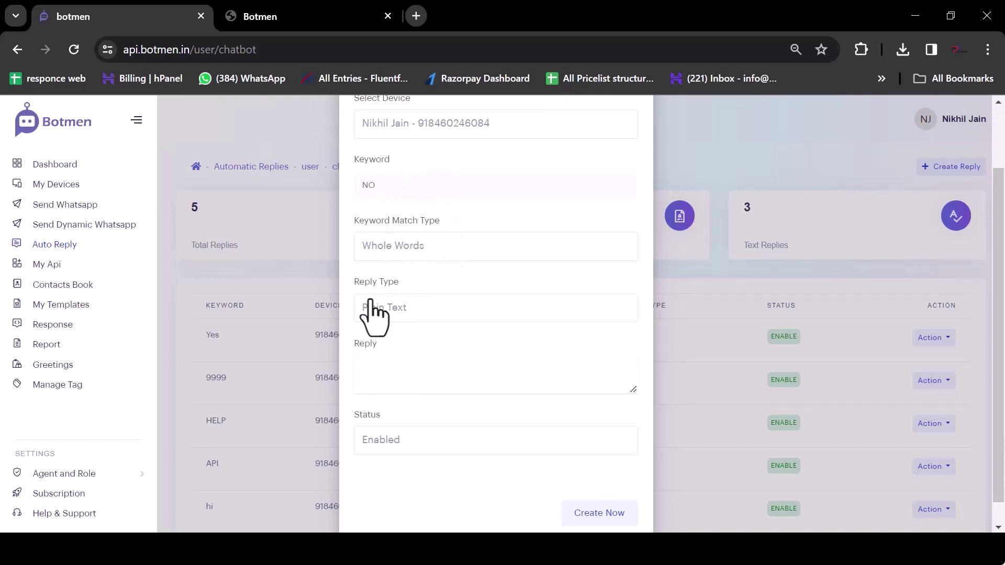
{"action": "left_click", "coordinate": [419, 318]}
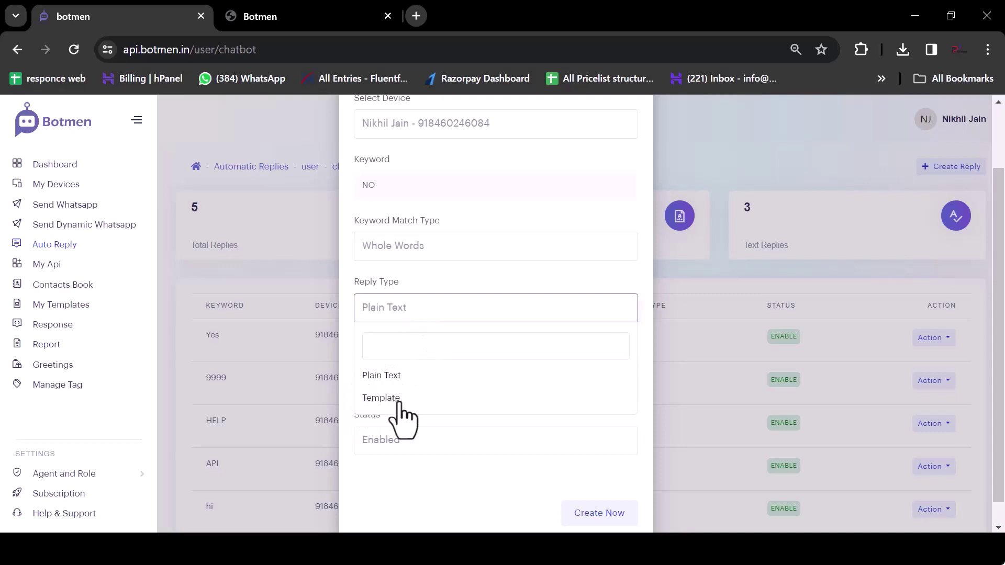
{"action": "left_click", "coordinate": [403, 375]}
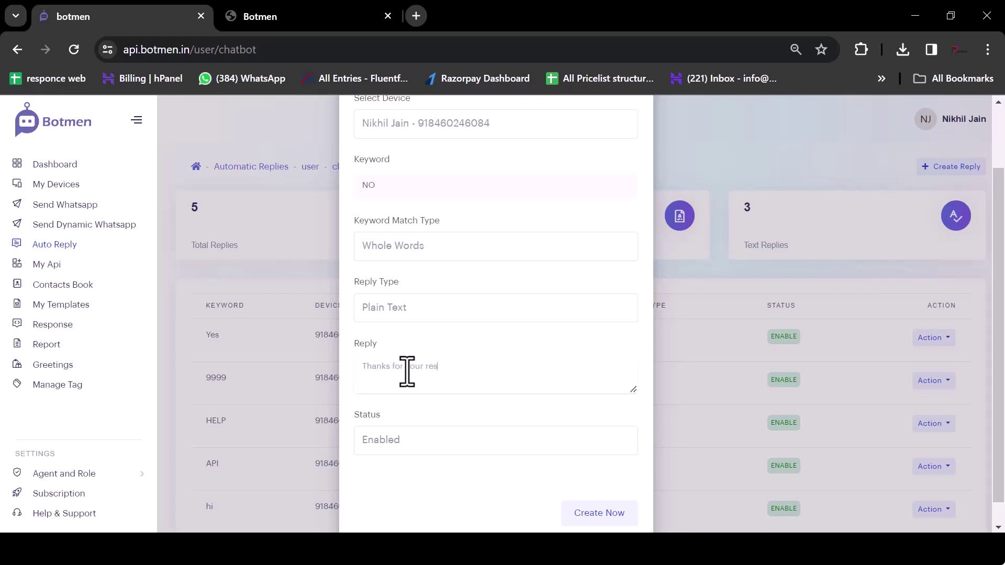
{"action": "scroll", "coordinate": [439, 398], "scroll_direction": "down", "scroll_amount": 1}
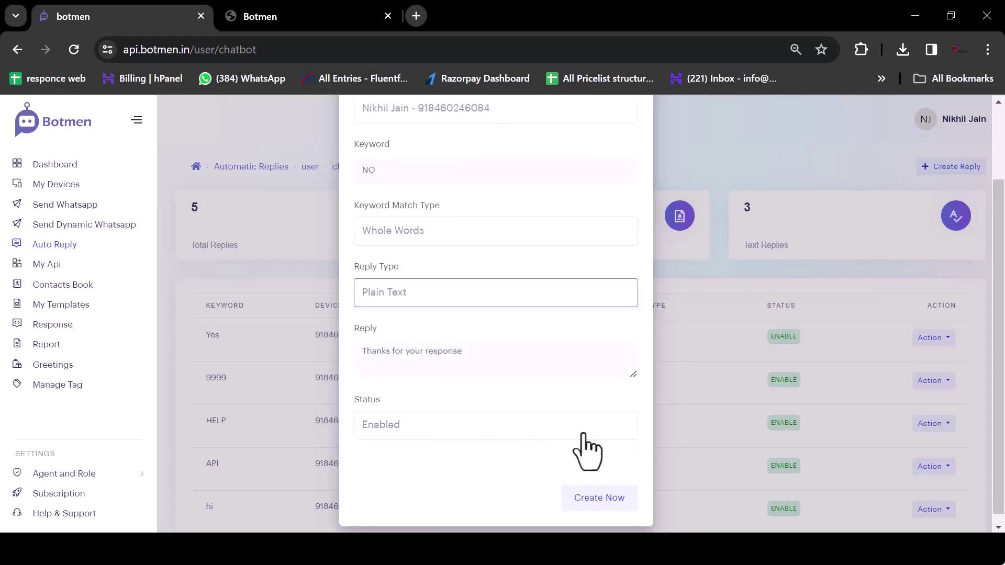
{"action": "left_click", "coordinate": [613, 504]}
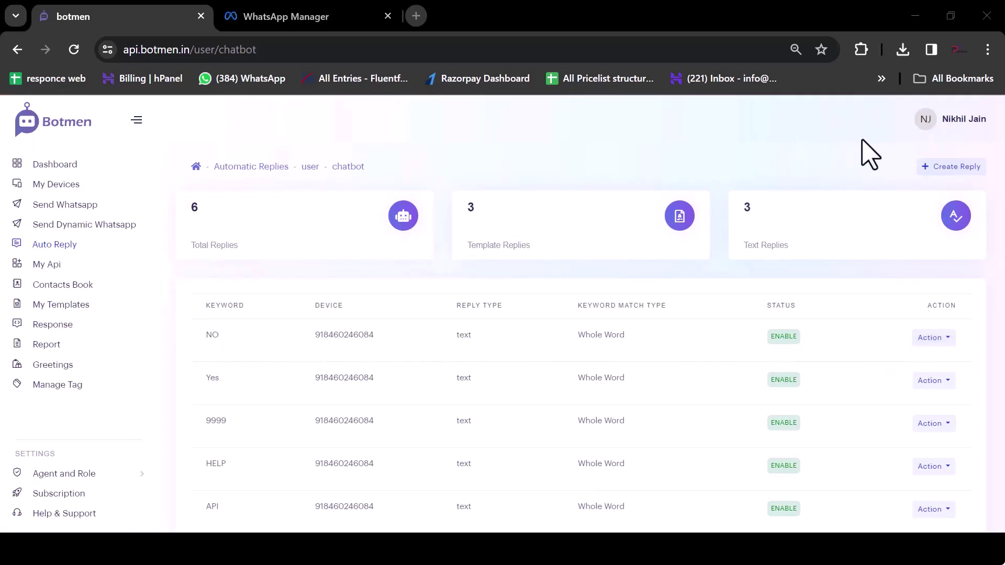
Step: Start another auto-reply and enter '*' as its keyword
{"action": "left_click", "coordinate": [952, 167]}
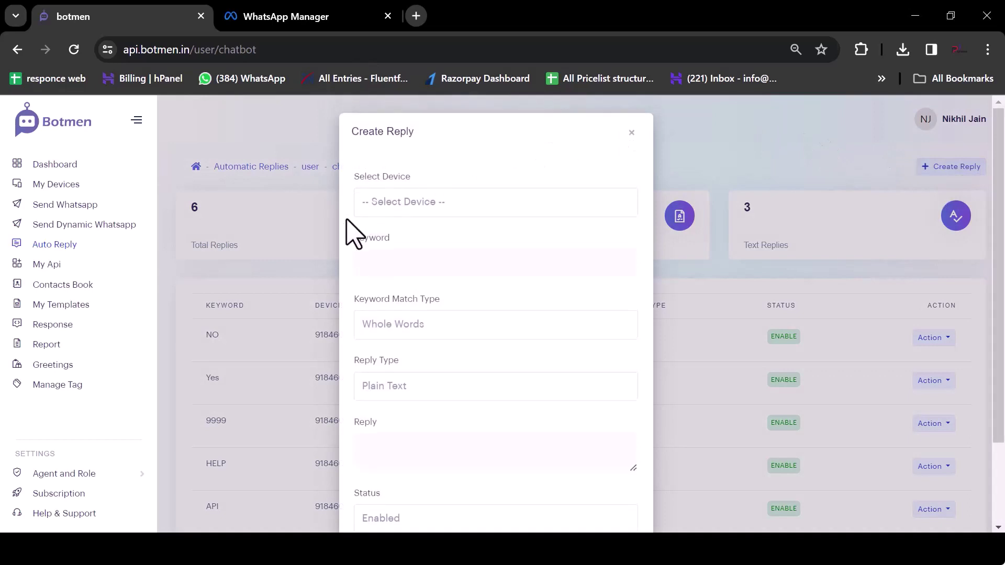
{"action": "left_click", "coordinate": [404, 272]}
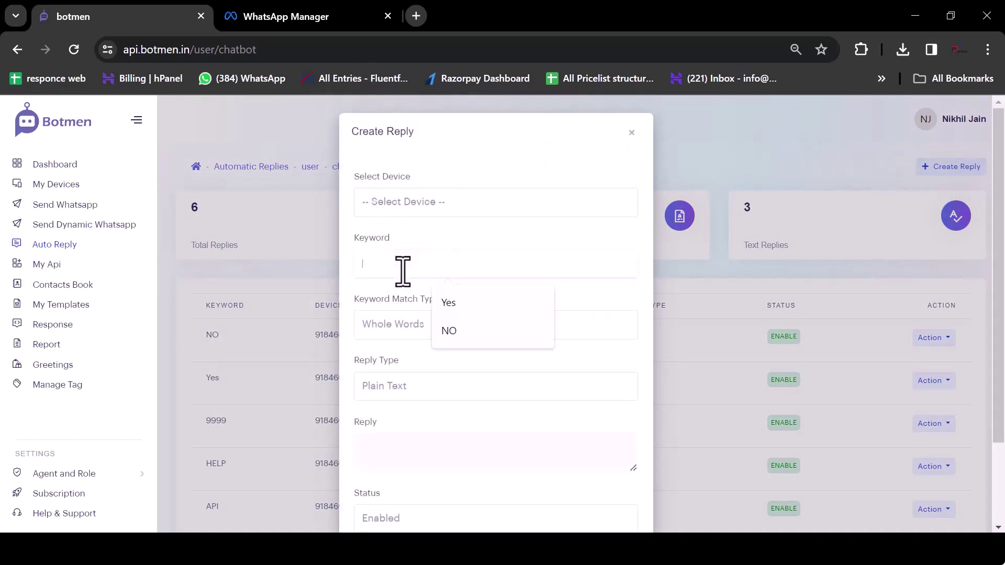
{"action": "type", "text": "*"}
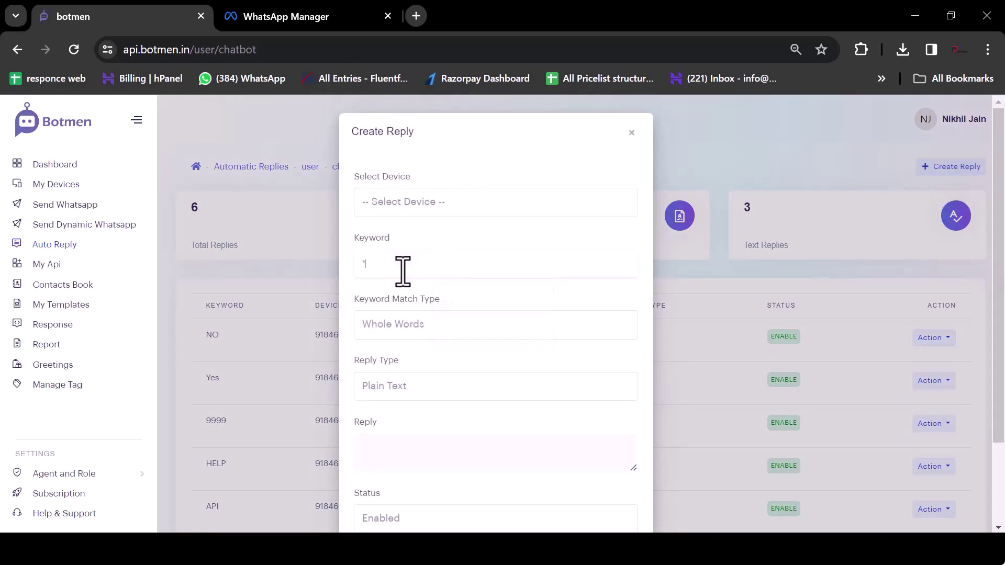
{"action": "left_click_drag", "start_coordinate": [377, 265], "coordinate": [314, 281]}
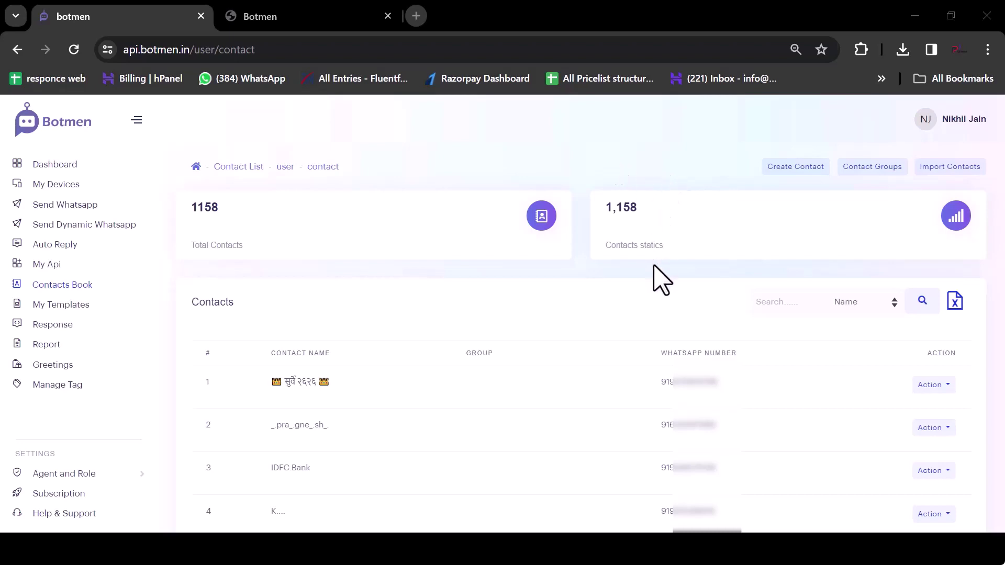
Step: Start a new contact and enter the contact's name and WhatsApp number
{"action": "scroll", "coordinate": [658, 279], "scroll_direction": "down", "scroll_amount": 2}
{"action": "scroll", "coordinate": [659, 279], "scroll_direction": "down", "scroll_amount": 2}
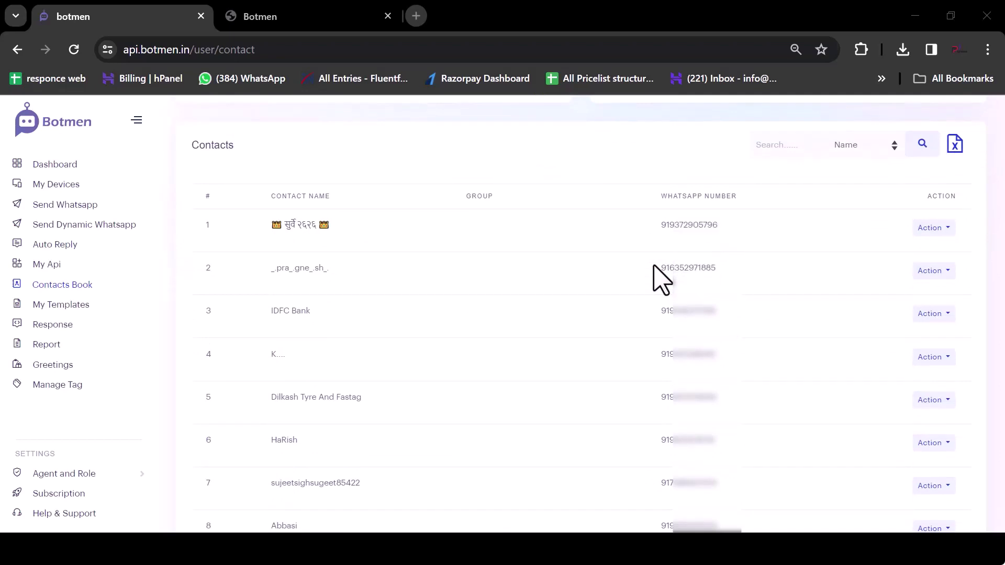
{"action": "scroll", "coordinate": [658, 279], "scroll_direction": "up", "scroll_amount": 3}
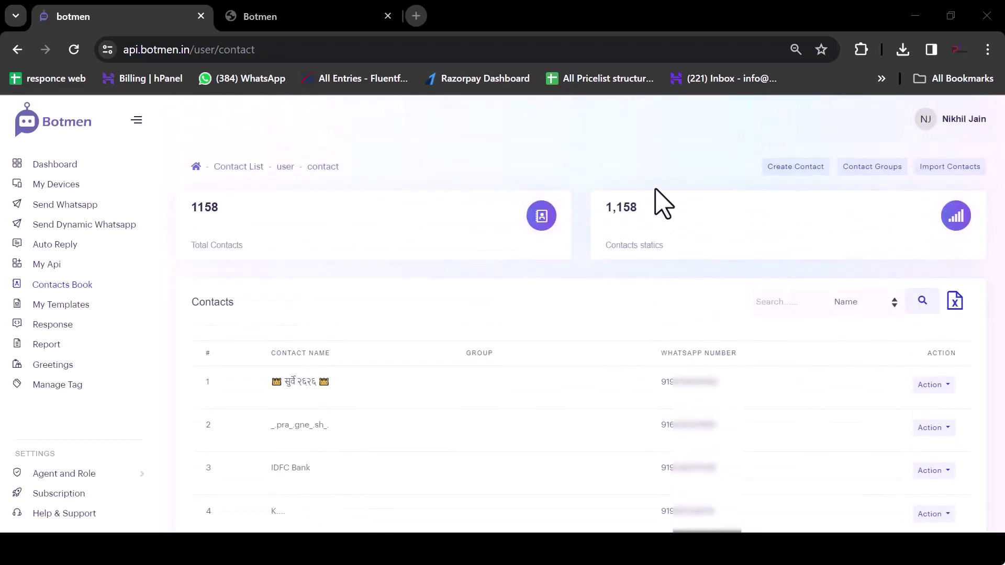
{"action": "left_click", "coordinate": [787, 180]}
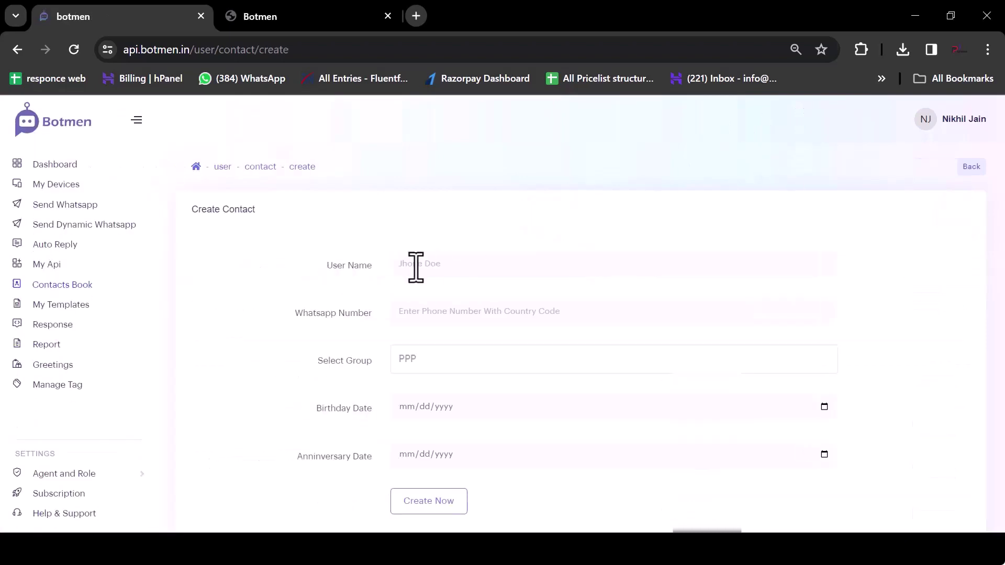
{"action": "left_click", "coordinate": [415, 265]}
{"action": "type", "text": "Kr"}
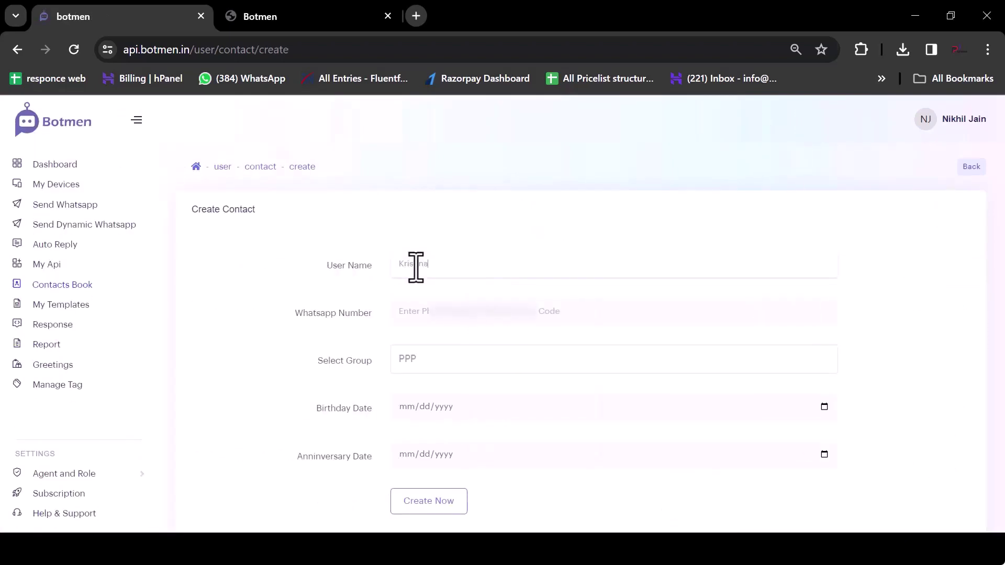
{"action": "type", "text": "ishna"}
{"action": "left_click", "coordinate": [448, 311]}
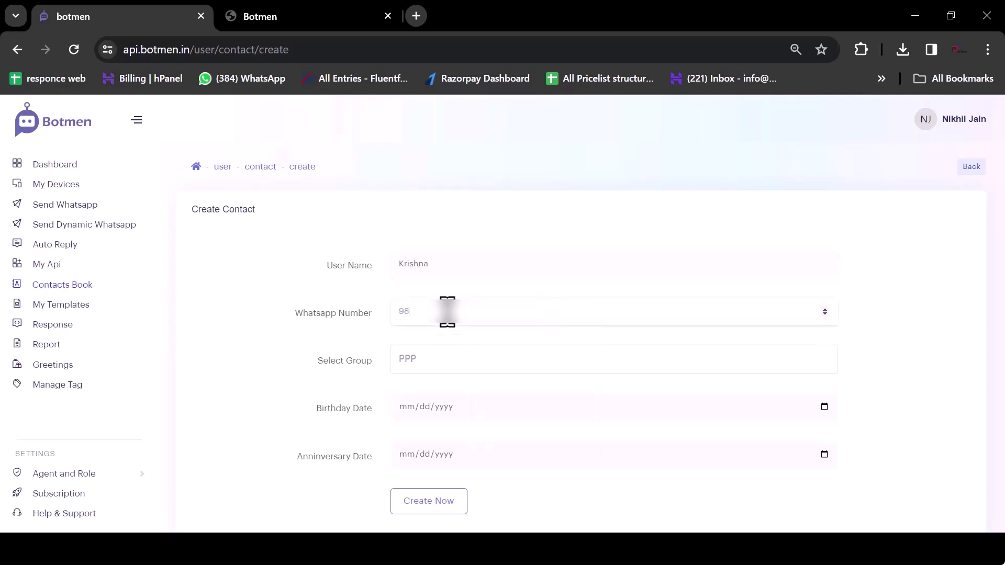
{"action": "left_click", "coordinate": [450, 374]}
{"action": "left_click", "coordinate": [445, 268]}
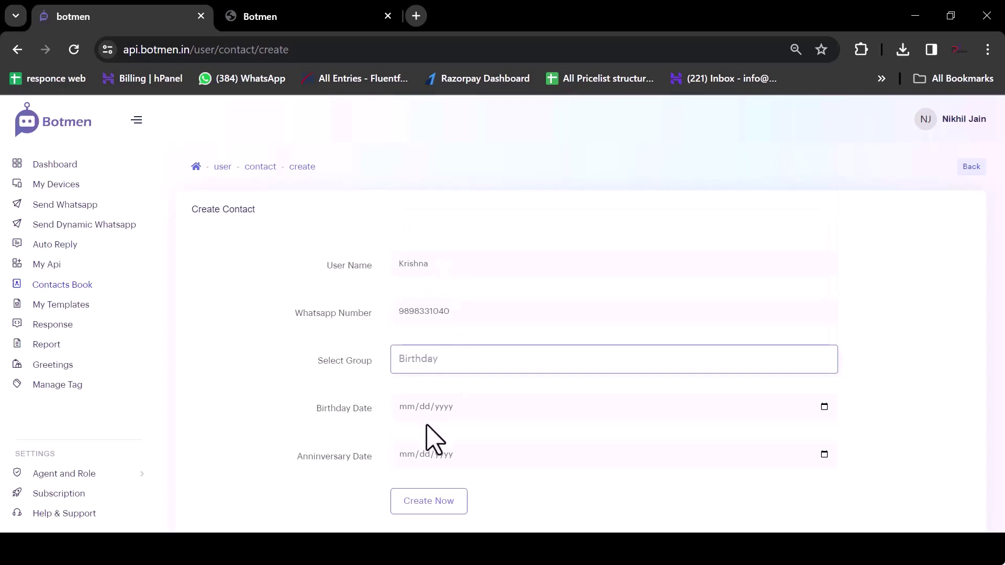
{"action": "left_click", "coordinate": [467, 407]}
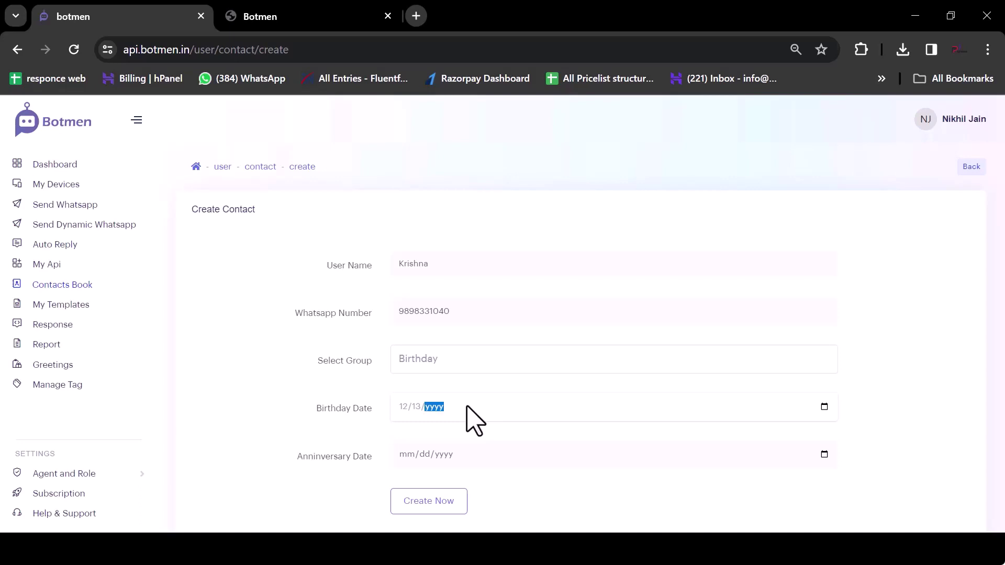
{"action": "left_click", "coordinate": [416, 408]}
{"action": "type", "text": "12"}
{"action": "left_click", "coordinate": [427, 505]}
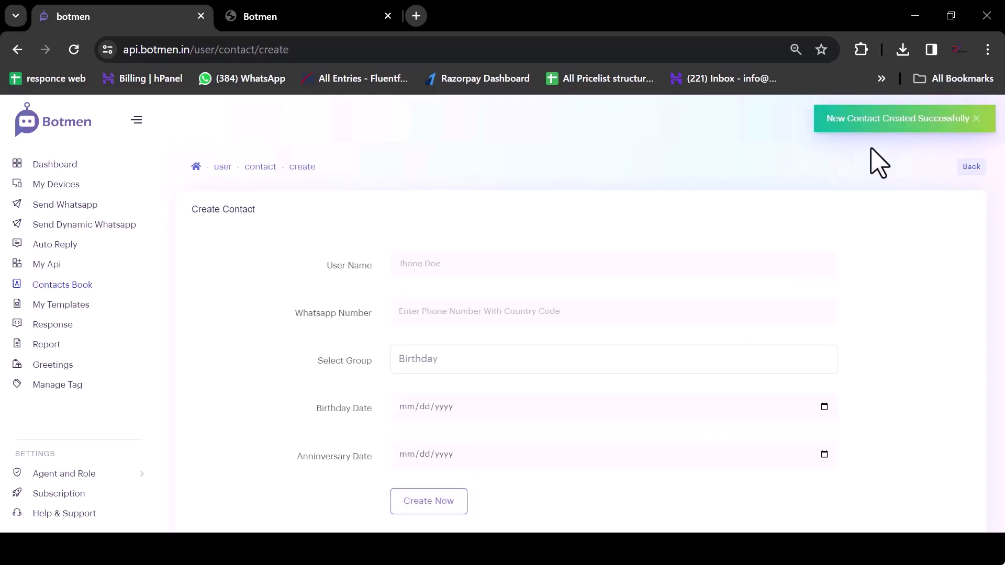
{"action": "left_click", "coordinate": [971, 167]}
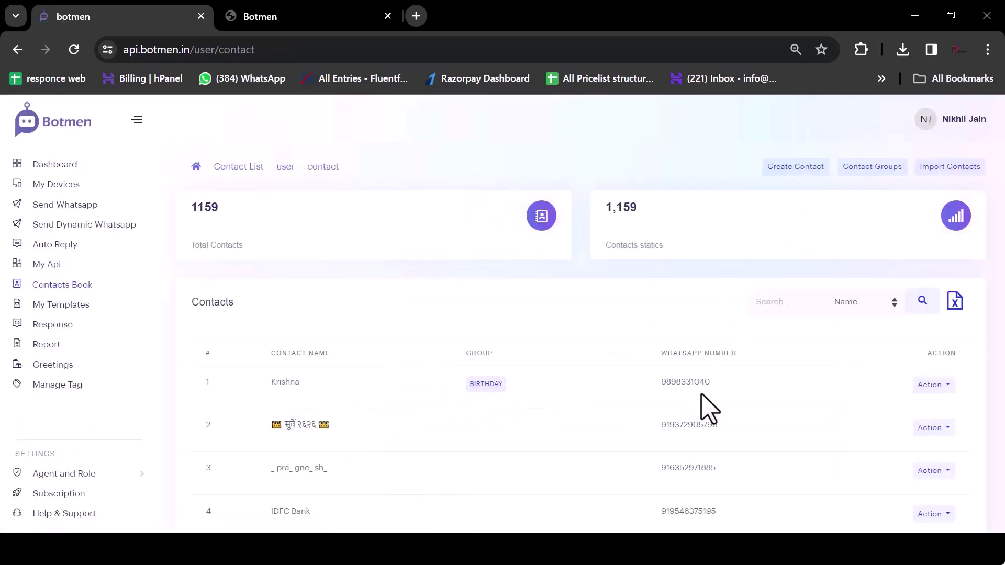
Step: Create a contact group named 'New'
{"action": "left_click", "coordinate": [880, 169]}
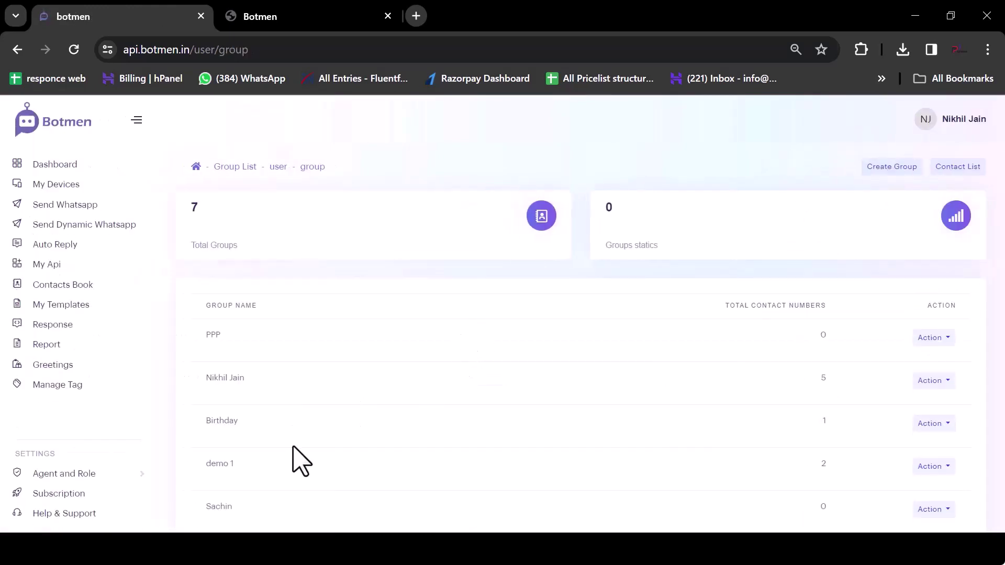
{"action": "left_click", "coordinate": [890, 167]}
{"action": "left_click", "coordinate": [516, 200]}
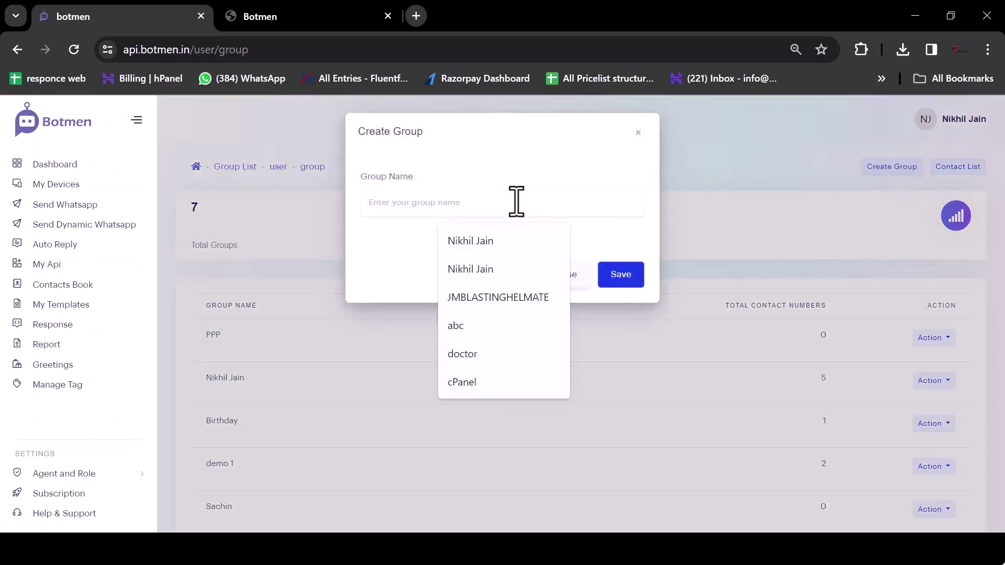
{"action": "type", "text": "New"}
{"action": "left_click", "coordinate": [621, 274]}
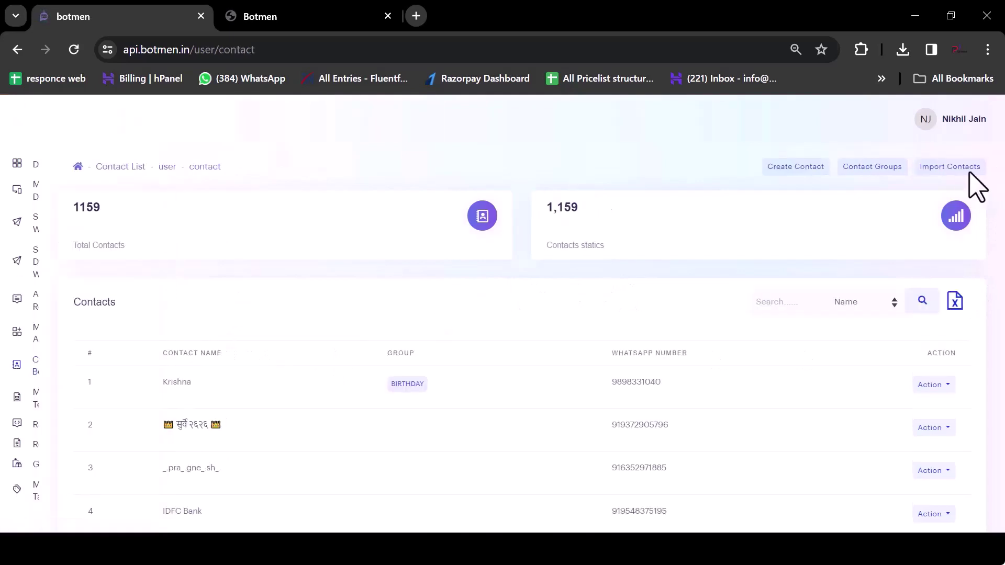
Step: Download the sample demo-contact.csv and import it into the New group
{"action": "left_click", "coordinate": [963, 175]}
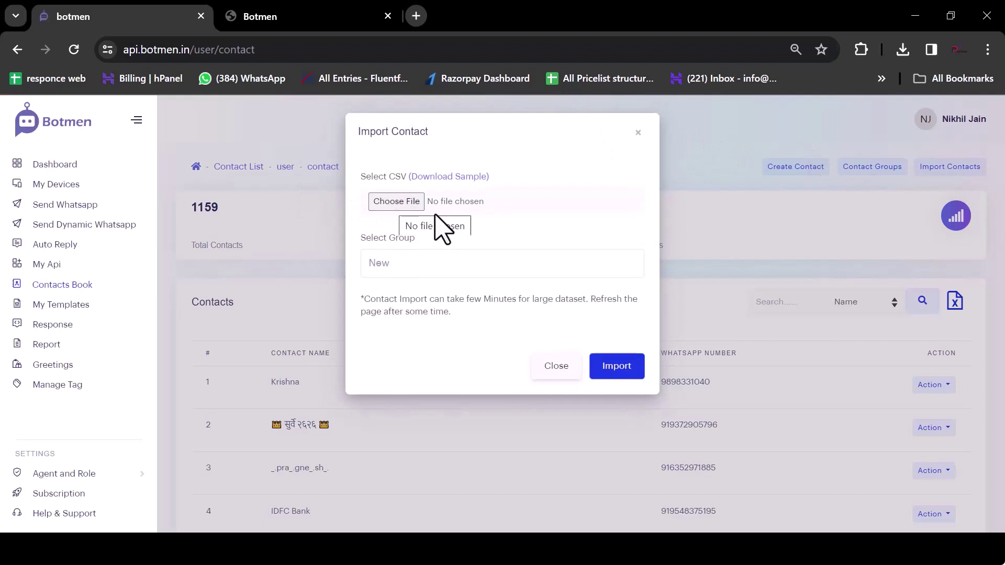
{"action": "left_click", "coordinate": [427, 178]}
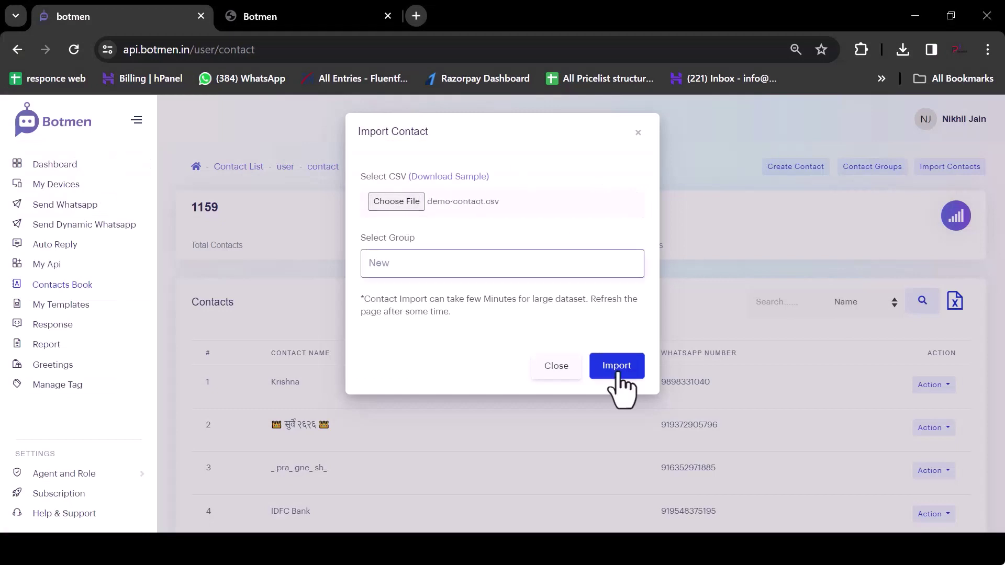
{"action": "left_click", "coordinate": [618, 373]}
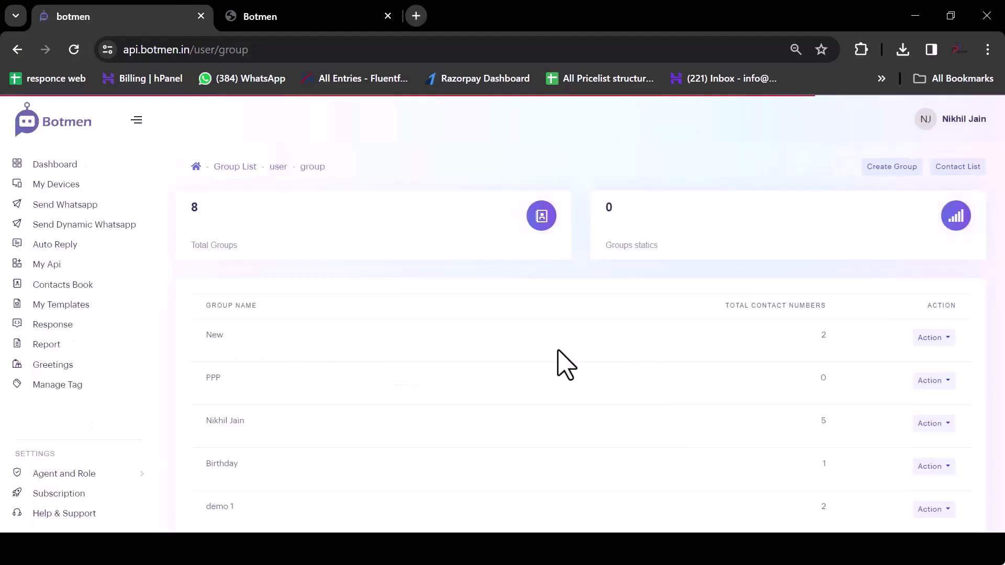
Step: Open the New group's editor and close it without changes
{"action": "left_click", "coordinate": [942, 339]}
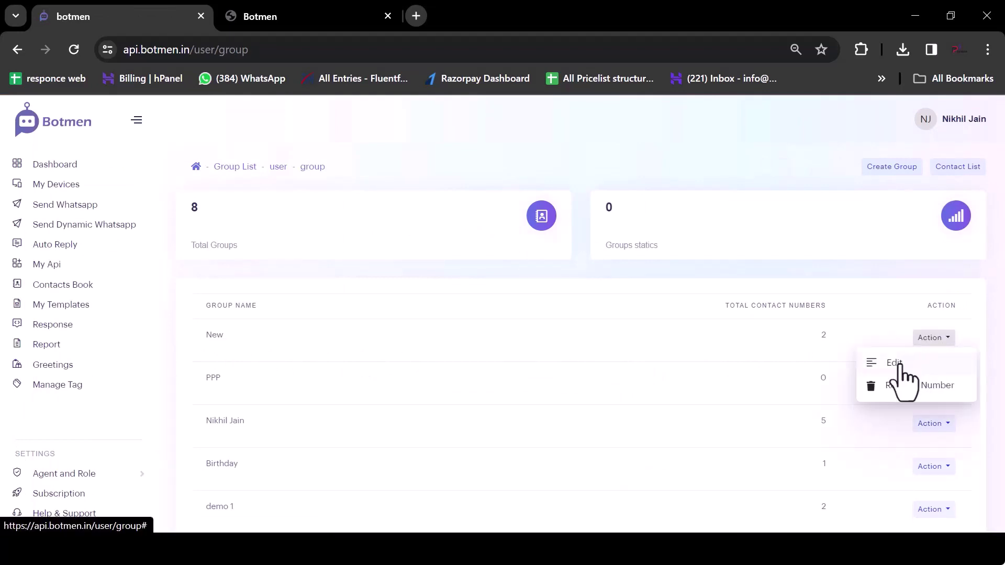
{"action": "left_click", "coordinate": [911, 361]}
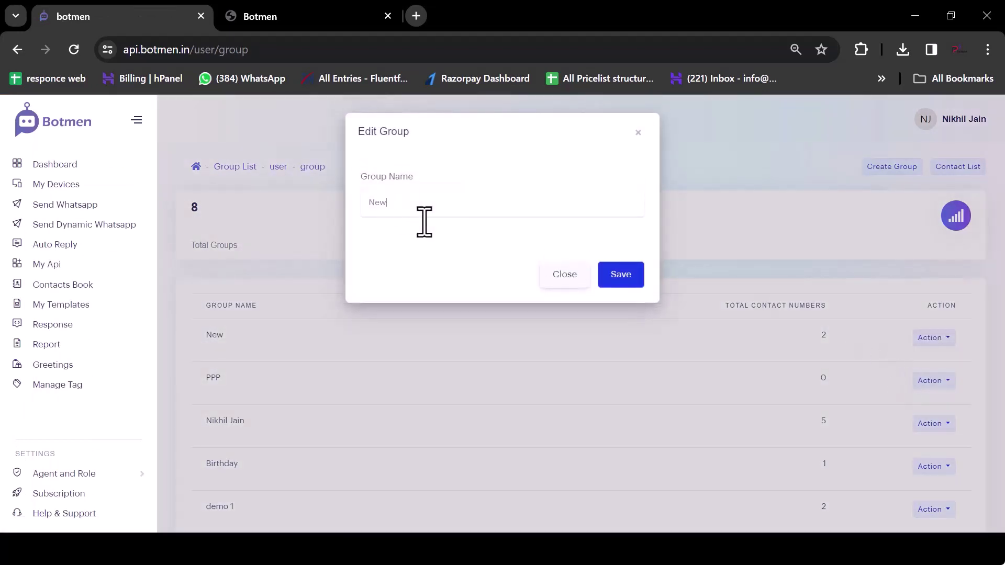
{"action": "left_click", "coordinate": [556, 276]}
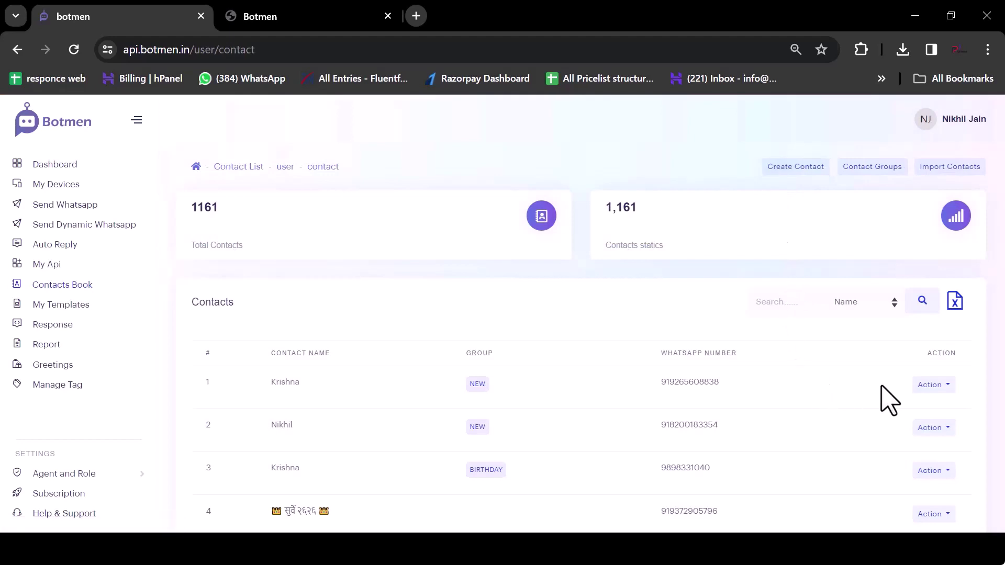
Step: Check the first contact's group without saving, then export the contact list as contacts.xls
{"action": "left_click", "coordinate": [935, 385]}
{"action": "left_click", "coordinate": [888, 413]}
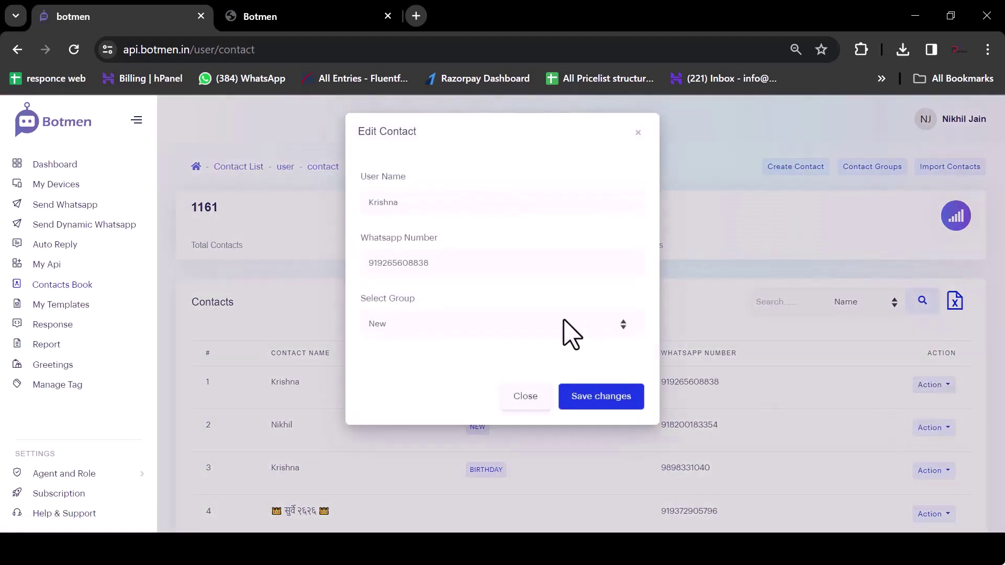
{"action": "left_click", "coordinate": [503, 207]}
{"action": "left_click", "coordinate": [496, 325]}
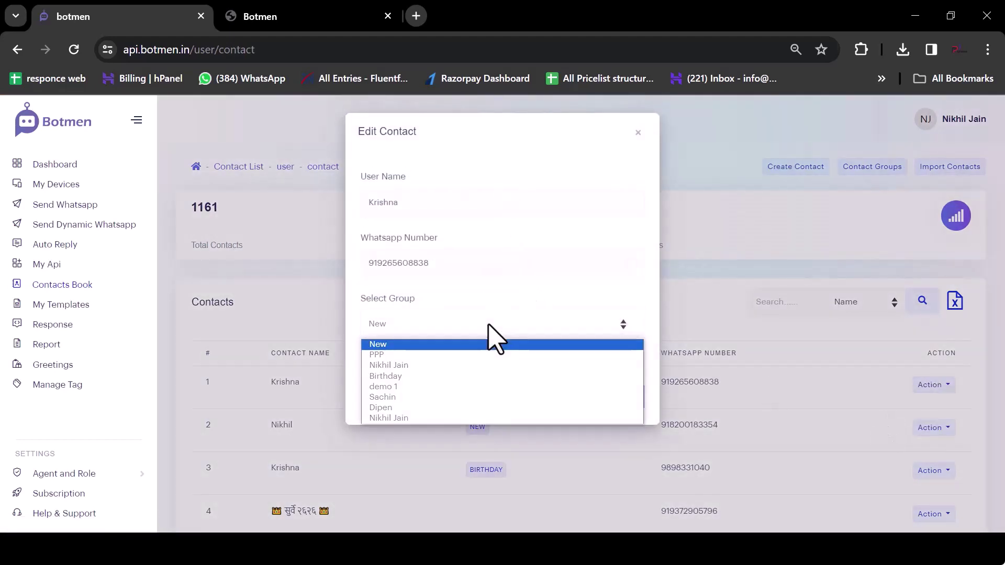
{"action": "left_click", "coordinate": [513, 283]}
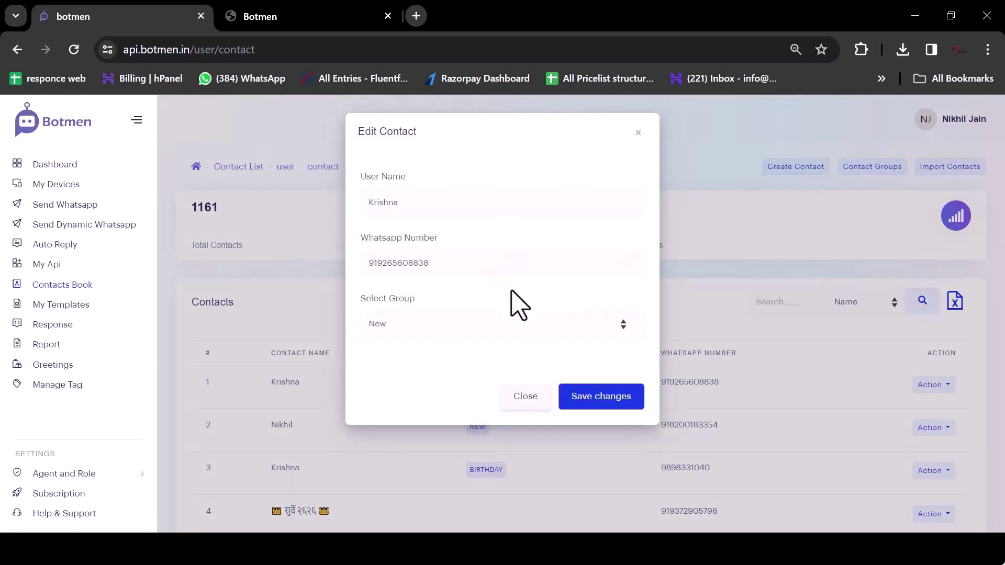
{"action": "left_click", "coordinate": [539, 401]}
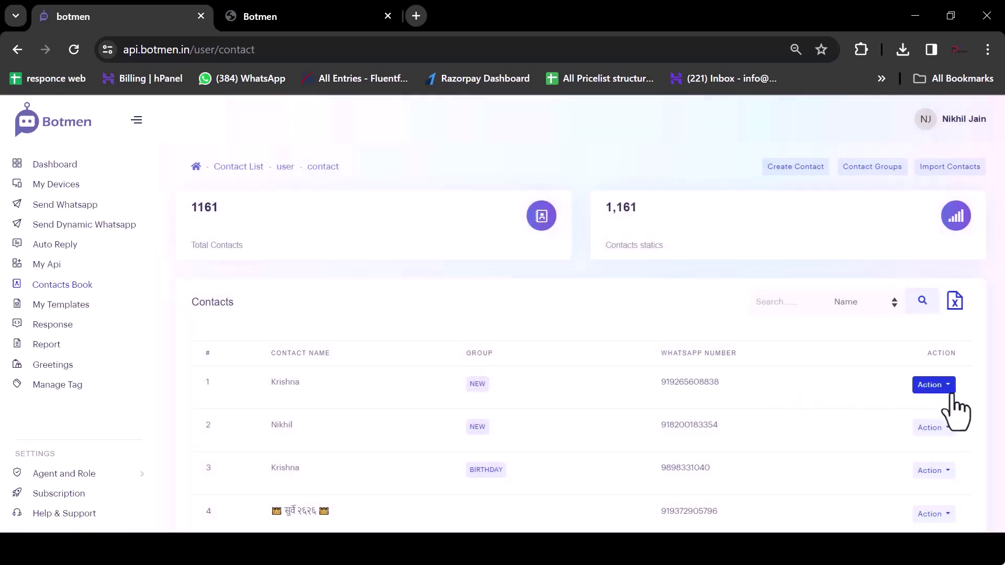
{"action": "left_click", "coordinate": [937, 389]}
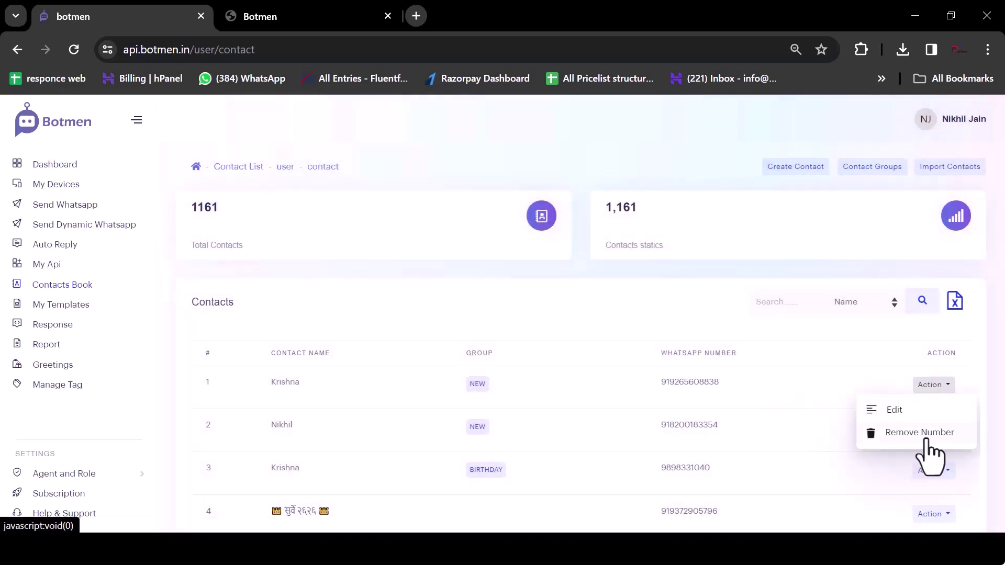
{"action": "left_click", "coordinate": [916, 333]}
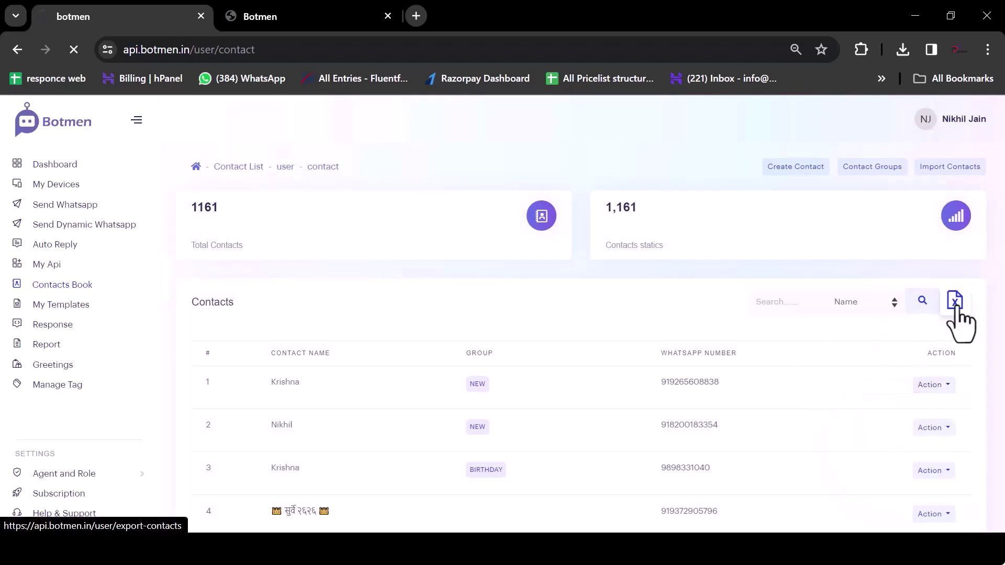
{"action": "left_click", "coordinate": [956, 308]}
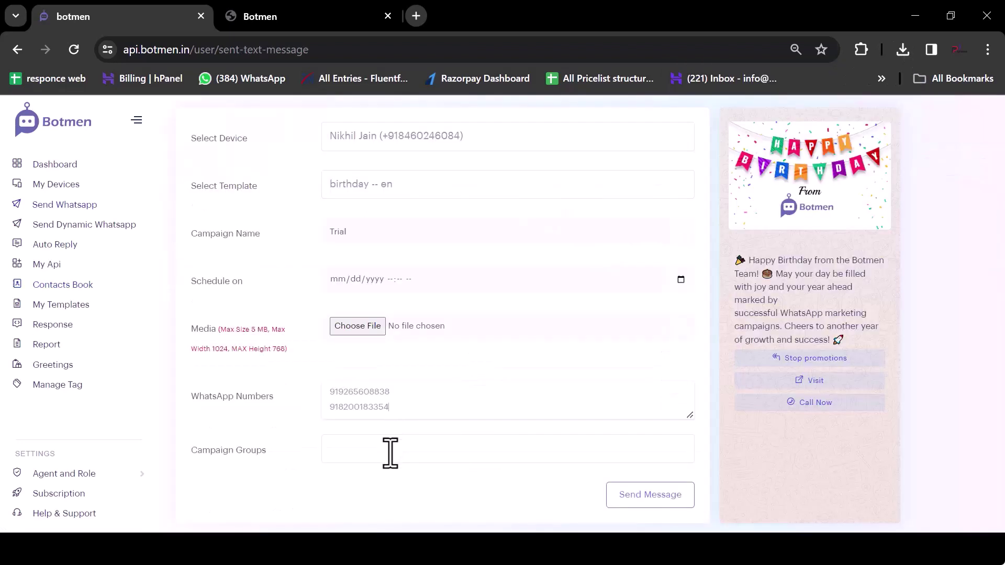
{"action": "left_click", "coordinate": [390, 453]}
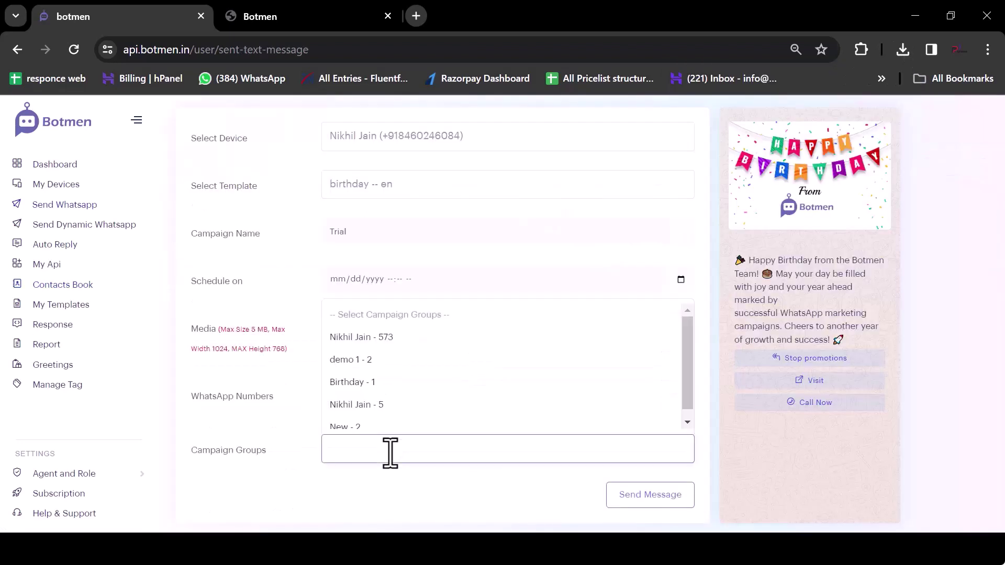
Step: Scroll the Campaign Groups list up and back down
{"action": "scroll", "coordinate": [387, 419], "scroll_direction": "up", "scroll_amount": 2}
{"action": "scroll", "coordinate": [385, 451], "scroll_direction": "down", "scroll_amount": 1}
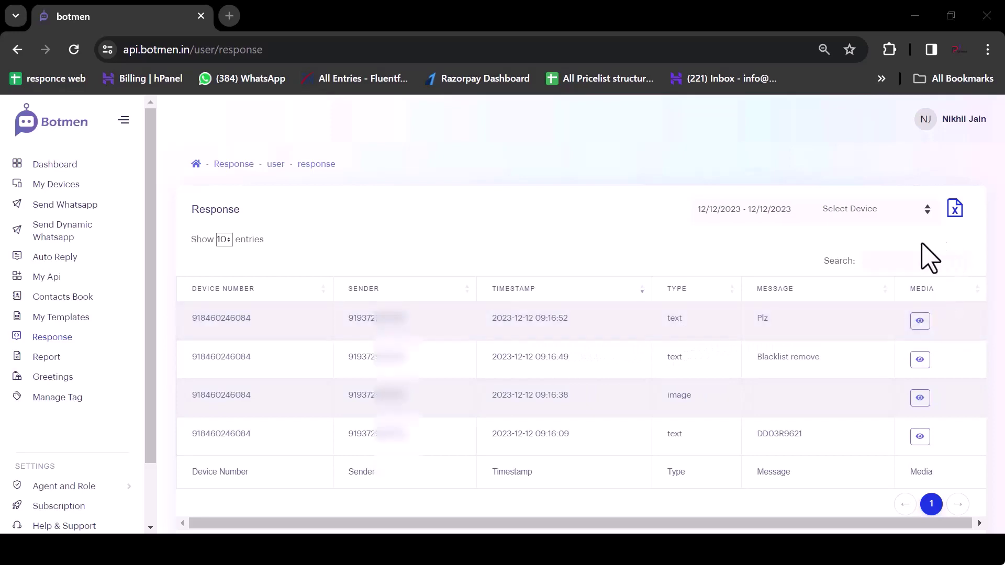
Step: Filter responses to December 3–15, 2023 and search for a contact's WhatsApp number
{"action": "left_click", "coordinate": [836, 225]}
{"action": "left_click", "coordinate": [775, 209]}
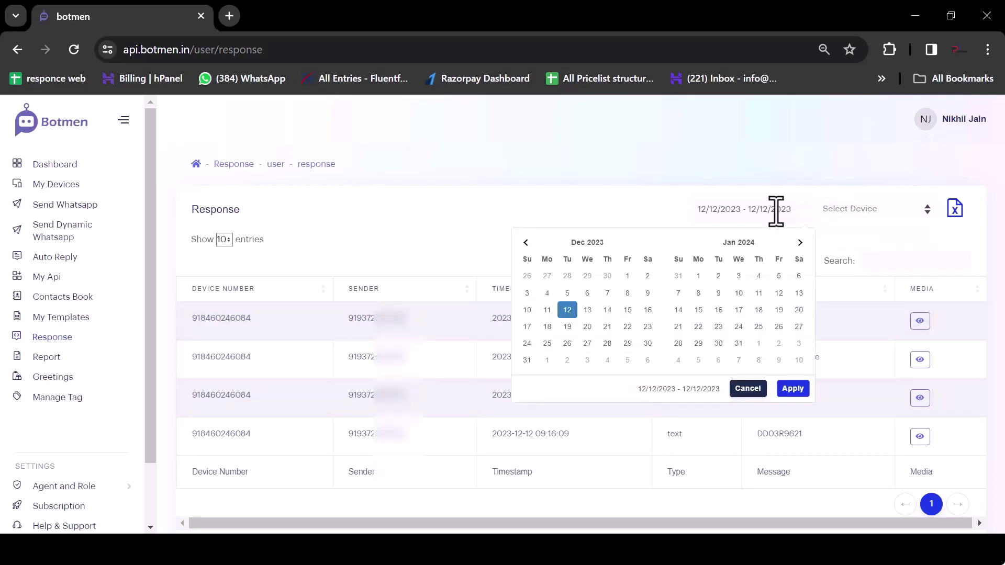
{"action": "left_click", "coordinate": [527, 293]}
{"action": "left_click", "coordinate": [628, 311]}
{"action": "left_click", "coordinate": [793, 388]}
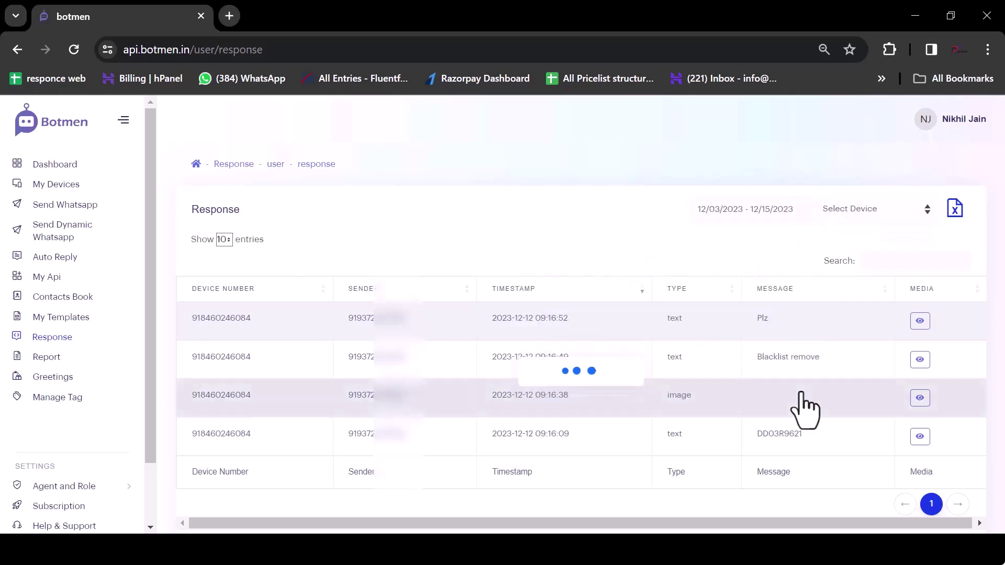
{"action": "scroll", "coordinate": [790, 382], "scroll_direction": "down", "scroll_amount": 5}
{"action": "scroll", "coordinate": [768, 345], "scroll_direction": "up", "scroll_amount": 5}
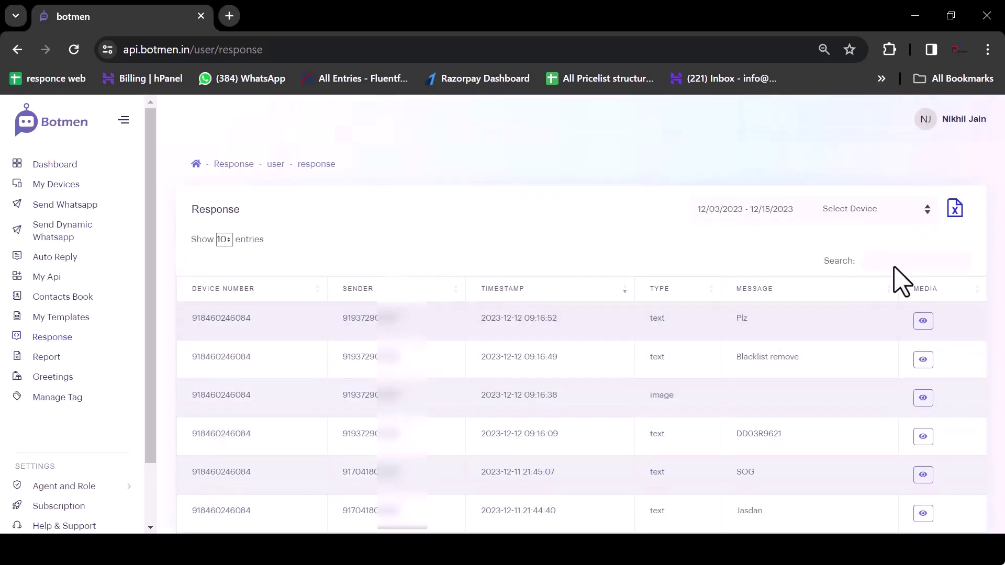
{"action": "left_click", "coordinate": [904, 260]}
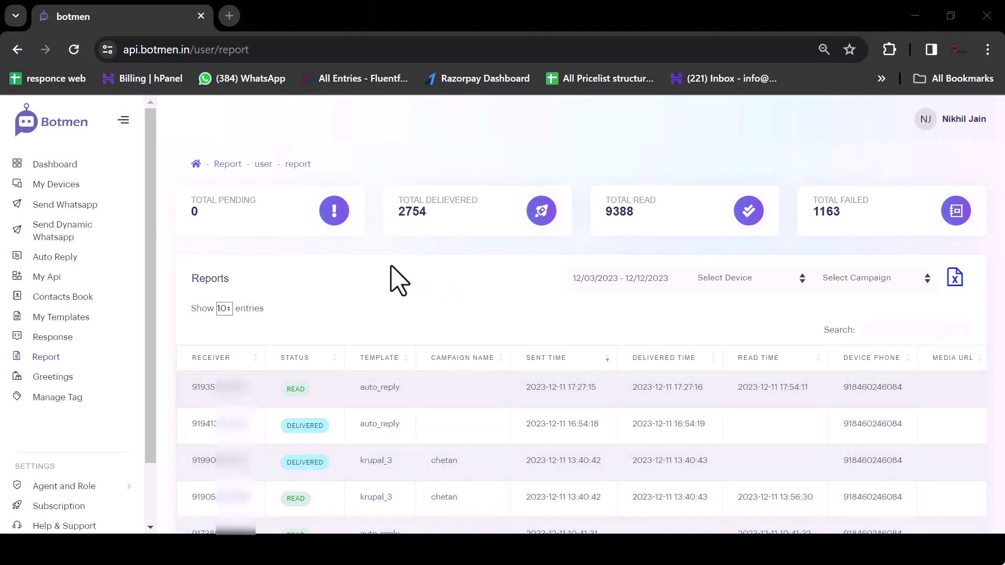
Step: Set the delivery report's date range to December 6–9, 2023
{"action": "scroll", "coordinate": [374, 286], "scroll_direction": "down", "scroll_amount": 1}
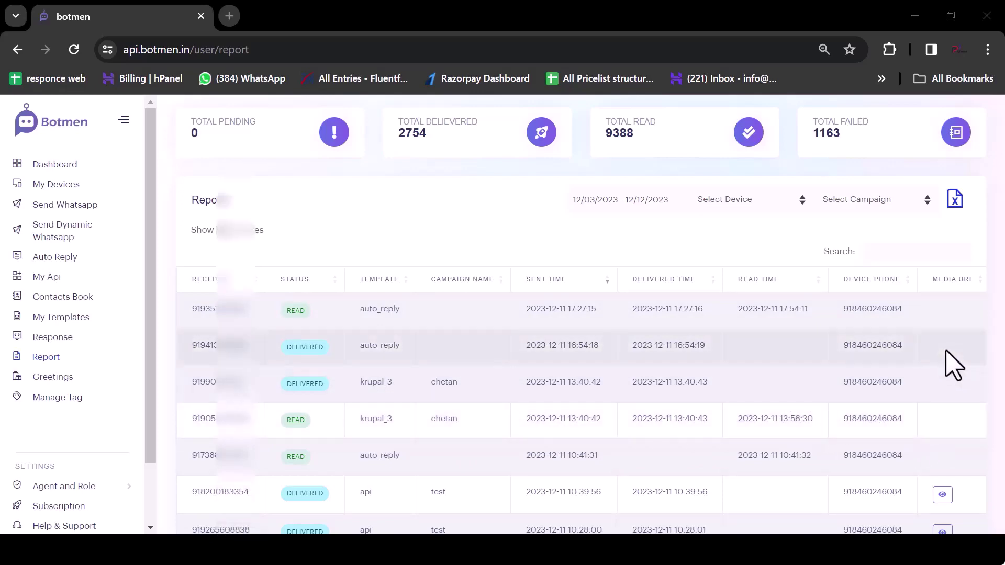
{"action": "scroll", "coordinate": [950, 363], "scroll_direction": "down", "scroll_amount": 5}
{"action": "scroll", "coordinate": [950, 362], "scroll_direction": "up", "scroll_amount": 6}
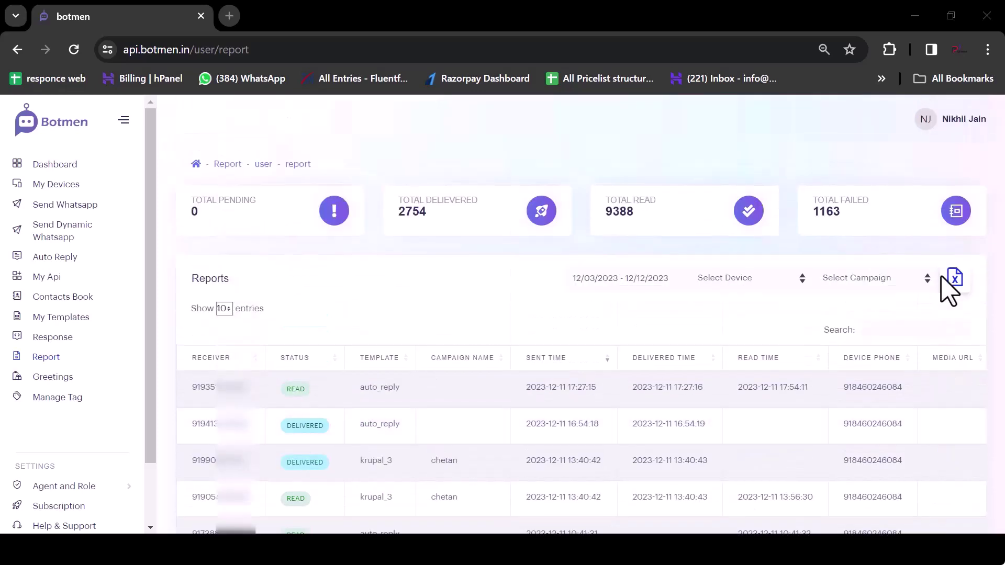
{"action": "left_click", "coordinate": [626, 281]}
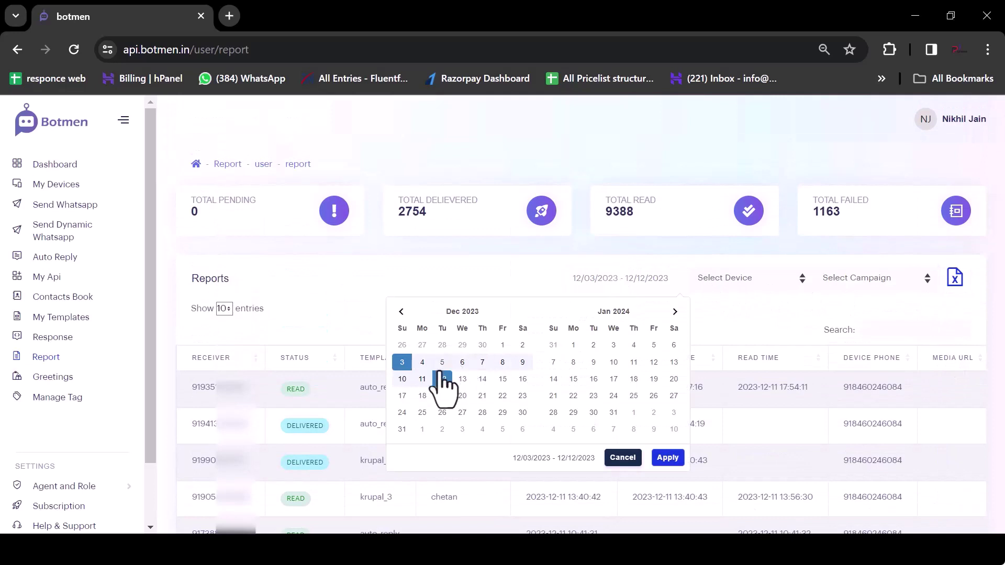
{"action": "left_click", "coordinate": [462, 362]}
{"action": "left_click", "coordinate": [523, 362]}
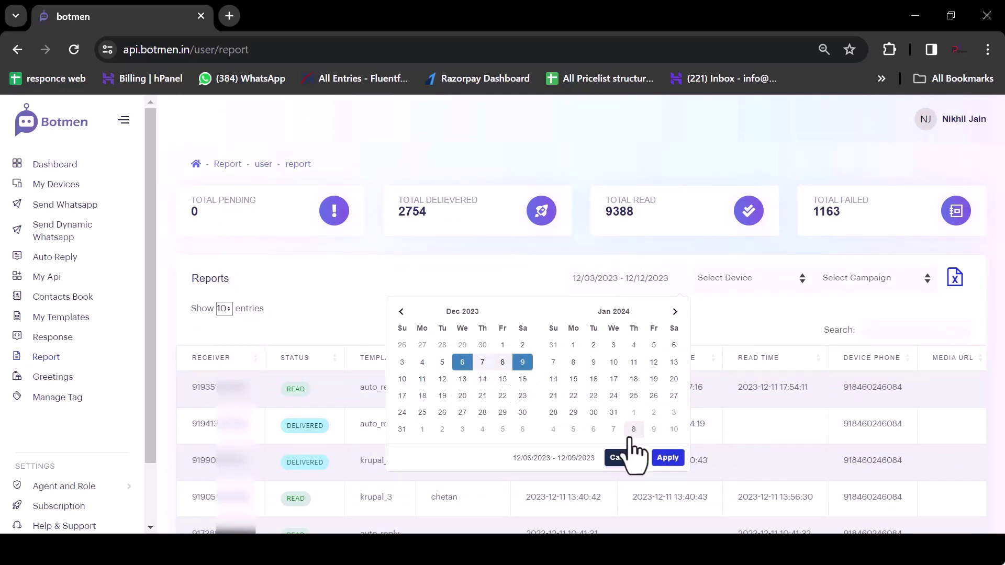
{"action": "left_click", "coordinate": [668, 458]}
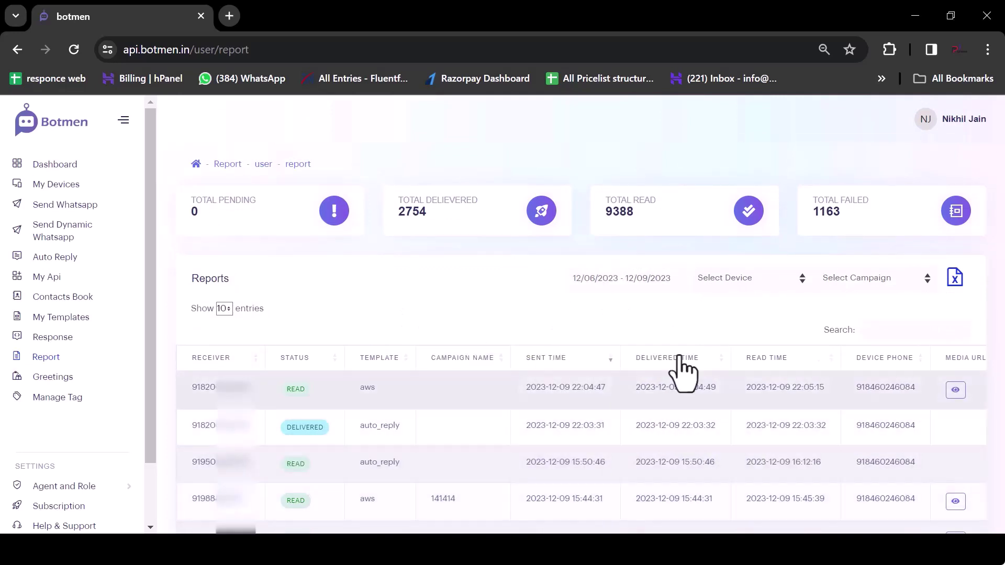
Step: Check the report's device and campaign filter lists, leaving both unselected
{"action": "left_click", "coordinate": [727, 284]}
{"action": "left_click", "coordinate": [626, 316]}
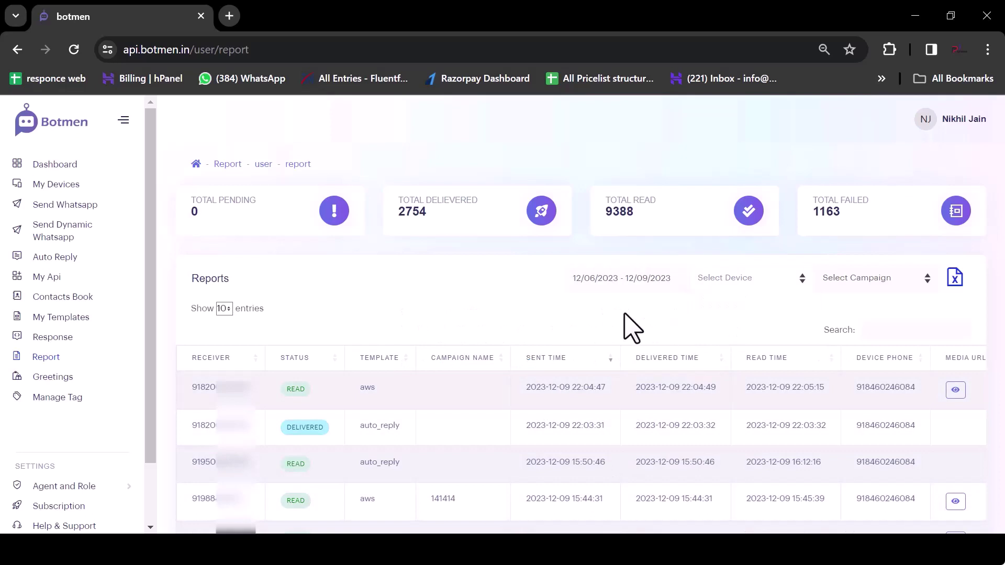
{"action": "left_click", "coordinate": [877, 286]}
{"action": "scroll", "coordinate": [874, 419], "scroll_direction": "down", "scroll_amount": 5}
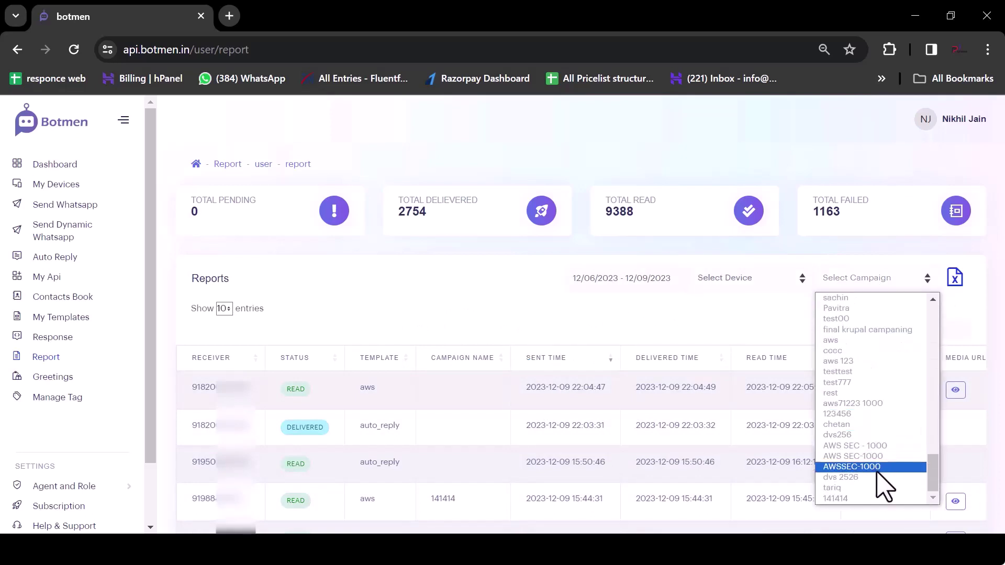
{"action": "scroll", "coordinate": [885, 484], "scroll_direction": "up", "scroll_amount": 10}
{"action": "left_click", "coordinate": [739, 337]}
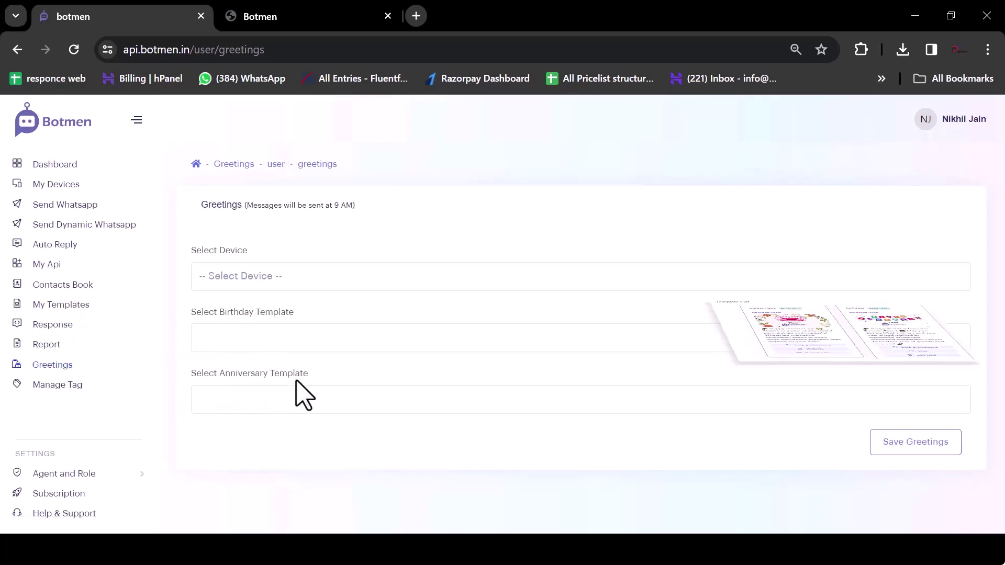
Step: Pick the connected device with birthday -- en and anniversary -- en templates, and save the greetings
{"action": "left_click", "coordinate": [250, 285]}
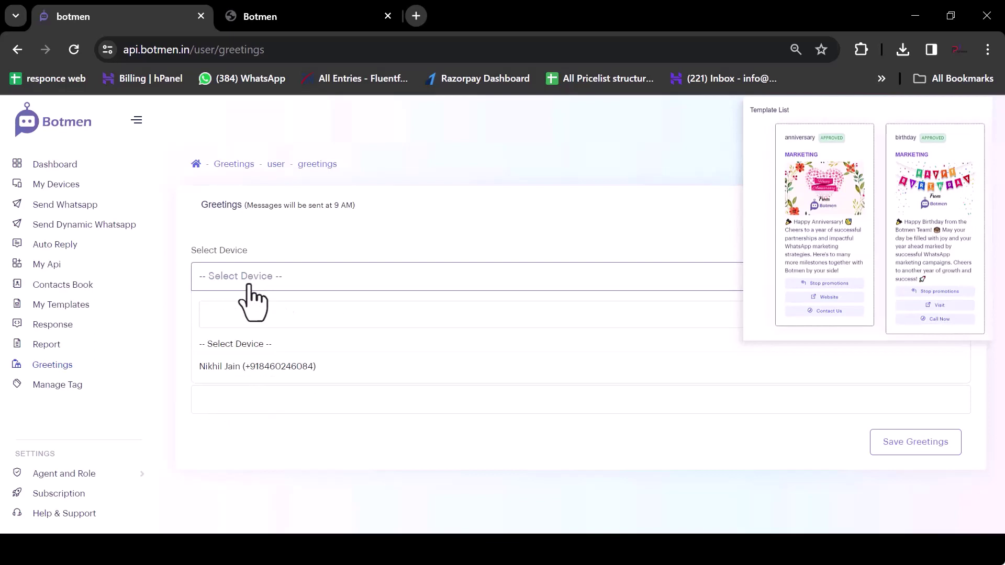
{"action": "left_click", "coordinate": [233, 364]}
{"action": "left_click", "coordinate": [251, 339]}
{"action": "scroll", "coordinate": [251, 460], "scroll_direction": "up", "scroll_amount": 3}
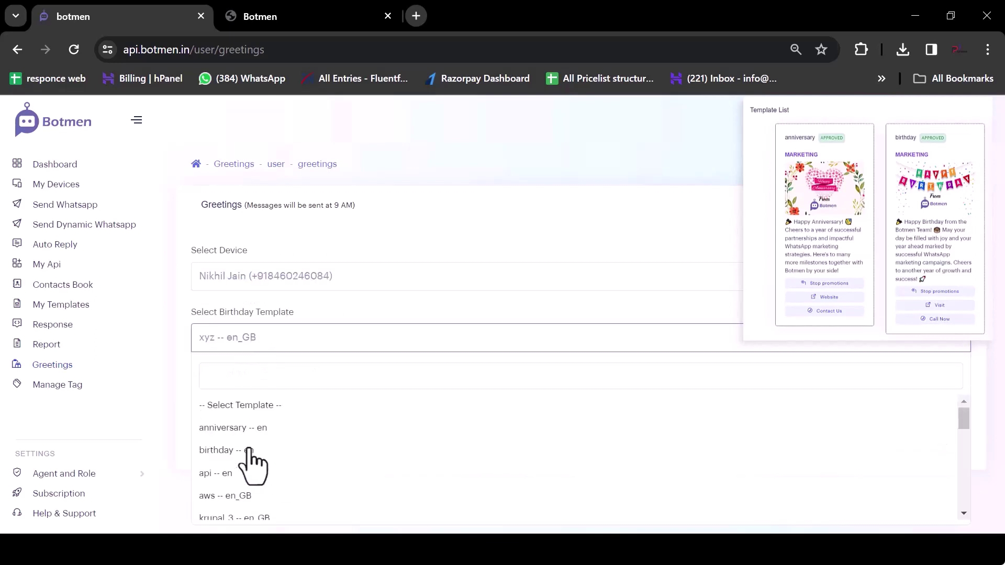
{"action": "left_click", "coordinate": [233, 452]}
{"action": "scroll", "coordinate": [294, 414], "scroll_direction": "down", "scroll_amount": 1}
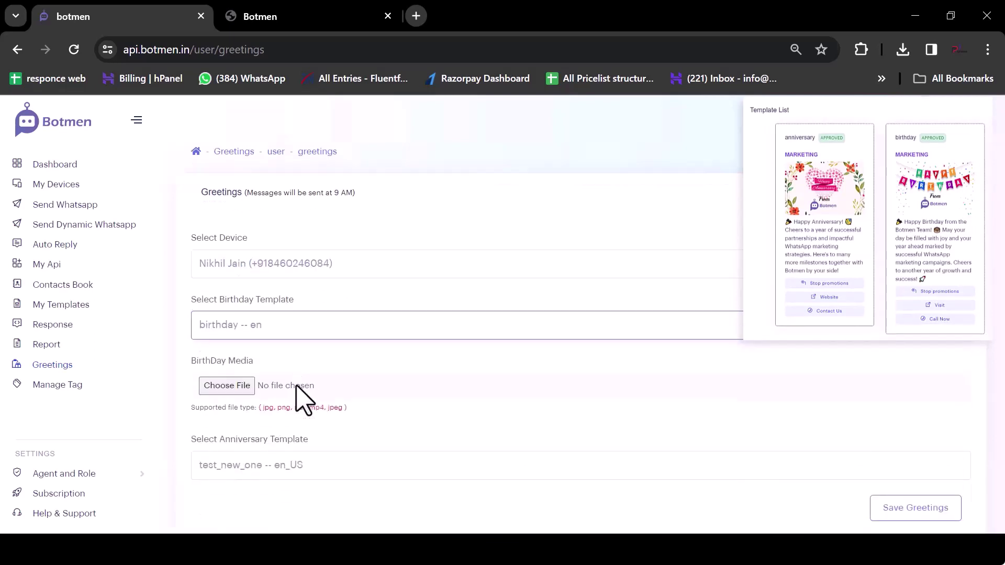
{"action": "left_click", "coordinate": [234, 464]}
{"action": "scroll", "coordinate": [249, 403], "scroll_direction": "up", "scroll_amount": 5}
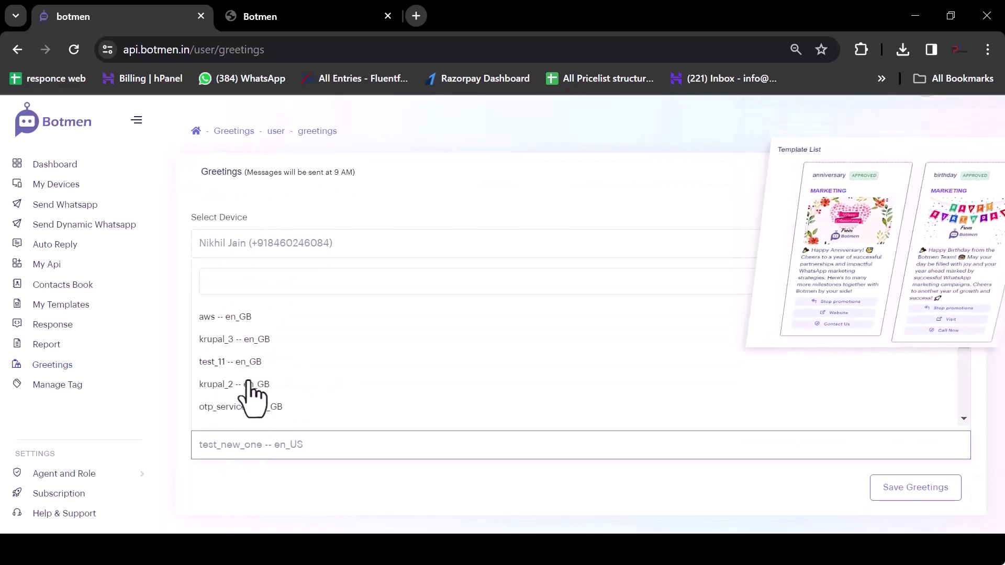
{"action": "left_click", "coordinate": [234, 335]}
{"action": "scroll", "coordinate": [756, 492], "scroll_direction": "down", "scroll_amount": 2}
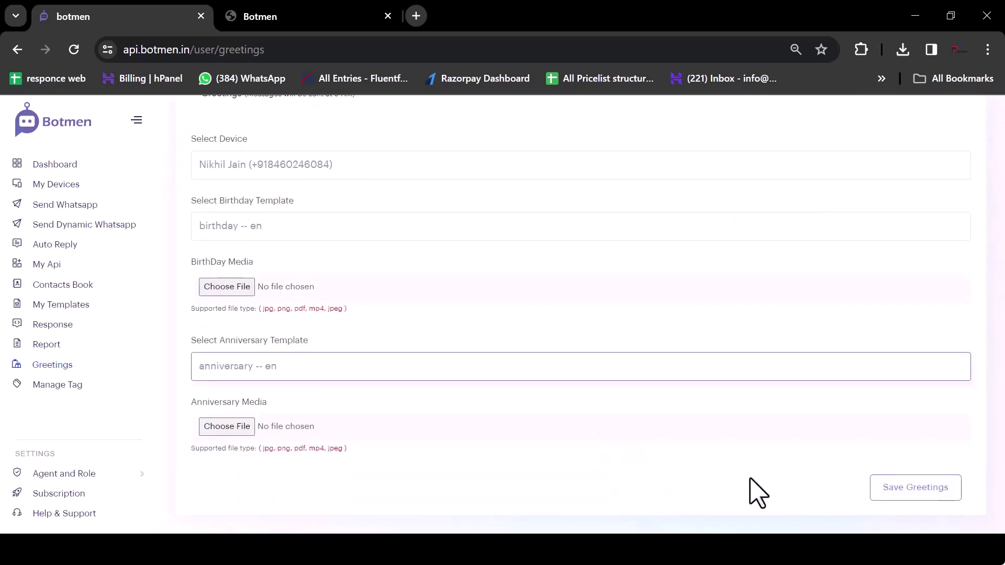
{"action": "left_click", "coordinate": [905, 494]}
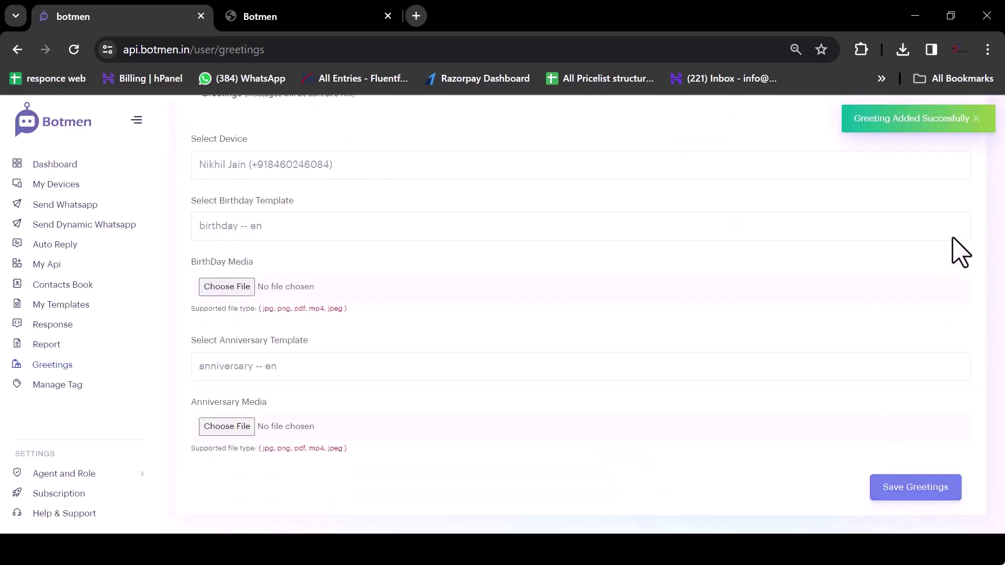